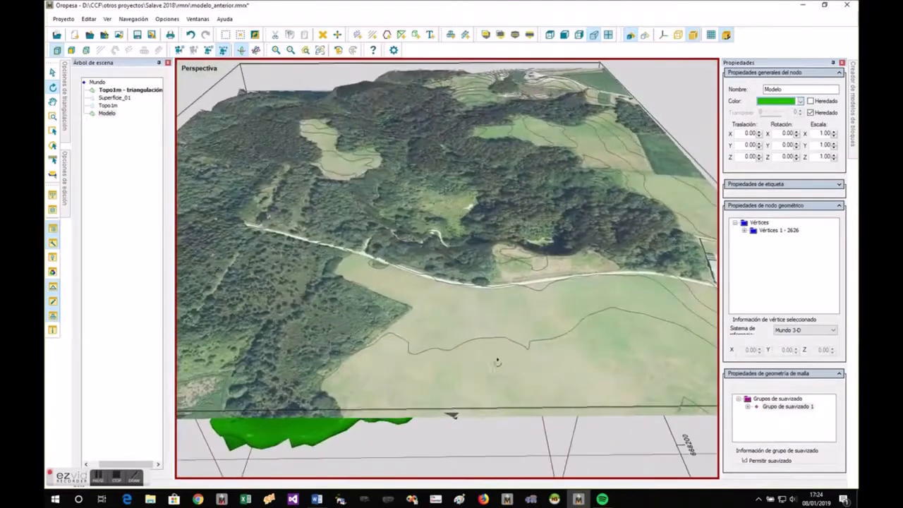
Hide the Topo1m - triangulación surface so the contours and the green Modelo mesh are exposed
{"action": "right_click", "coordinate": [133, 91]}
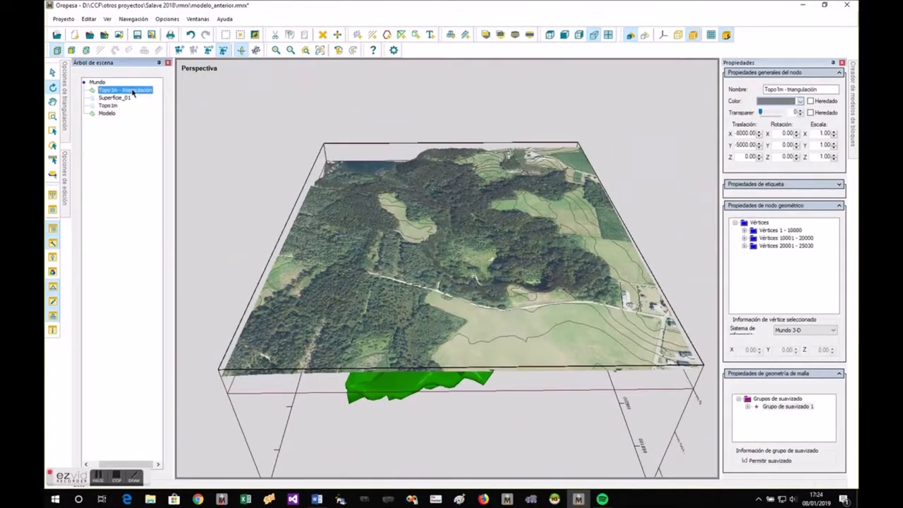
{"action": "left_click", "coordinate": [149, 119]}
{"action": "left_click_drag", "start_coordinate": [415, 283], "coordinate": [448, 395]}
Delete the Superficie_01 polyline from the scene
{"action": "left_click", "coordinate": [124, 98]}
{"action": "right_click", "coordinate": [124, 98]}
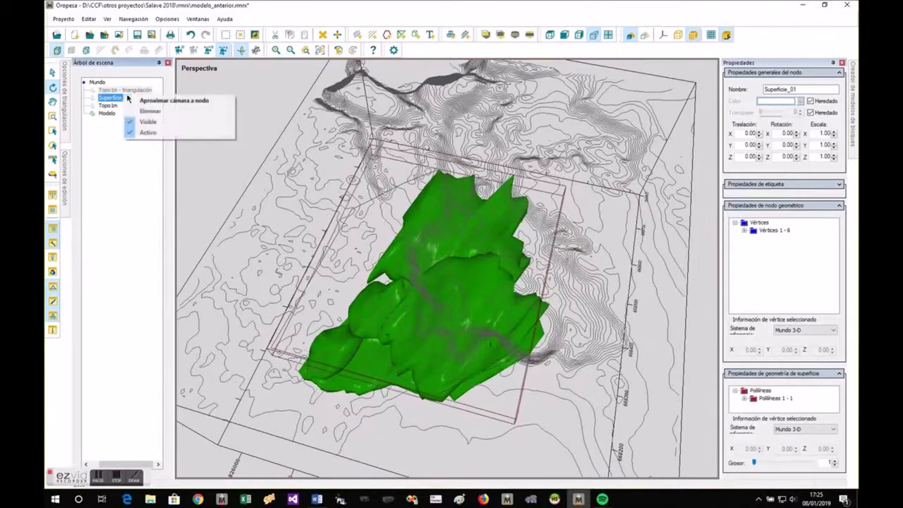
{"action": "left_click", "coordinate": [144, 112]}
Draw a new open polyline with five vertices around the outer edge of the green Modelo mesh and finish it
{"action": "left_click_drag", "start_coordinate": [487, 300], "coordinate": [417, 250]}
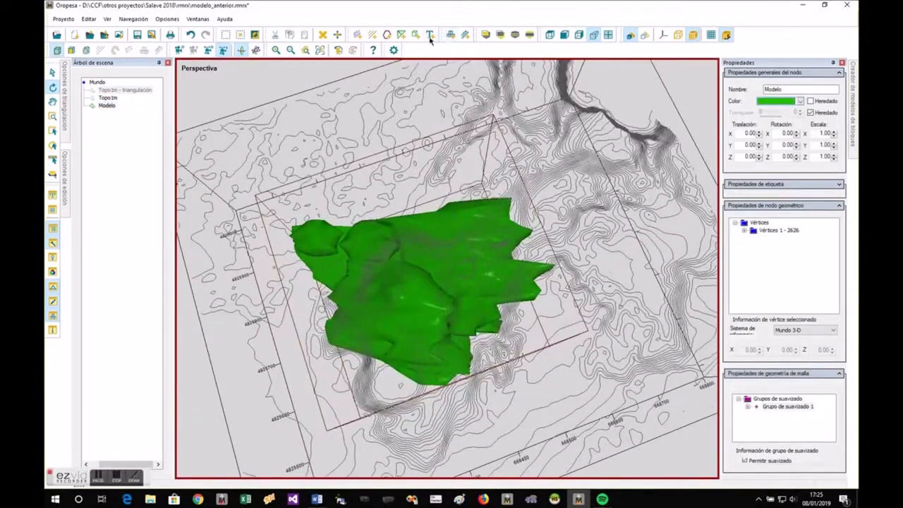
{"action": "left_click", "coordinate": [387, 35]}
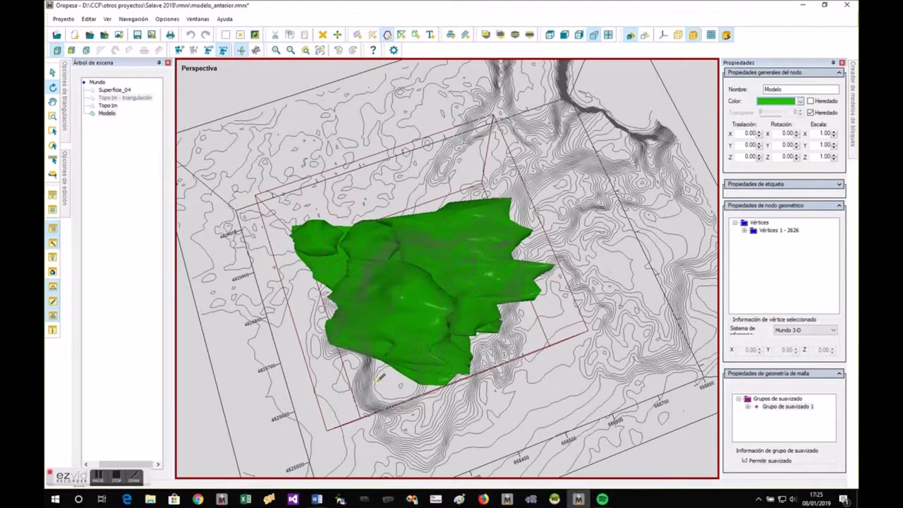
{"action": "left_click", "coordinate": [376, 381]}
{"action": "left_click", "coordinate": [319, 368]}
{"action": "left_click", "coordinate": [281, 310]}
{"action": "scroll", "coordinate": [288, 256], "scroll_direction": "up", "scroll_amount": 3}
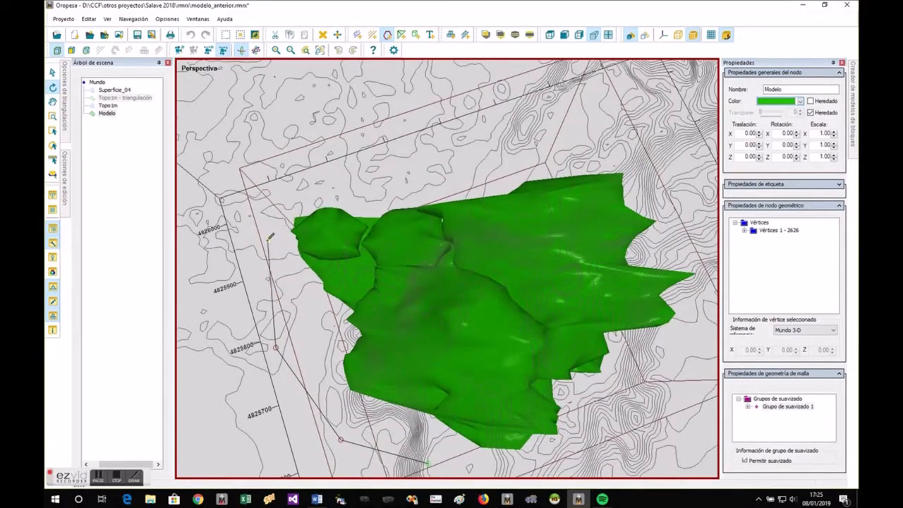
{"action": "left_click", "coordinate": [254, 235]}
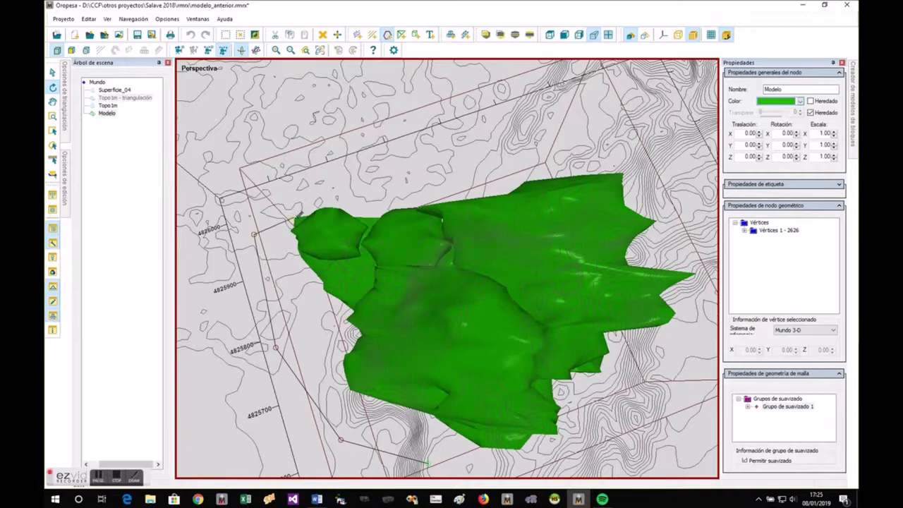
{"action": "left_click", "coordinate": [297, 212]}
{"action": "key", "text": "Escape"}
Start sweeping an enveloping mesh along the new polyline, trying the Plano section and a Circular section with 10 sides
{"action": "left_click_drag", "start_coordinate": [309, 301], "coordinate": [347, 401]}
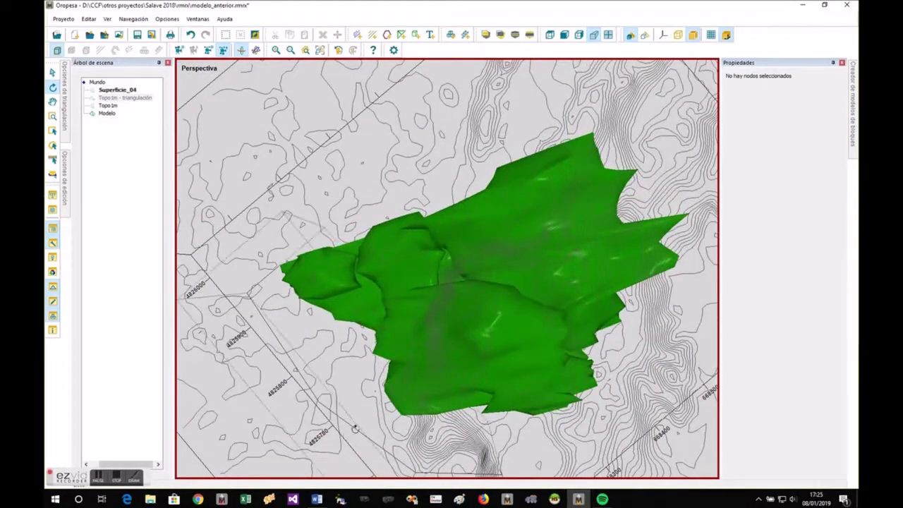
{"action": "right_click", "coordinate": [355, 427]}
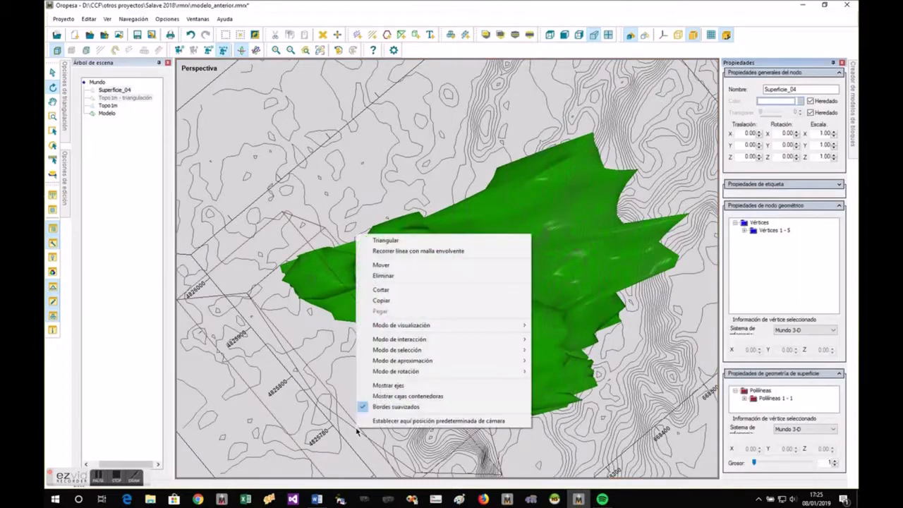
{"action": "left_click", "coordinate": [418, 252]}
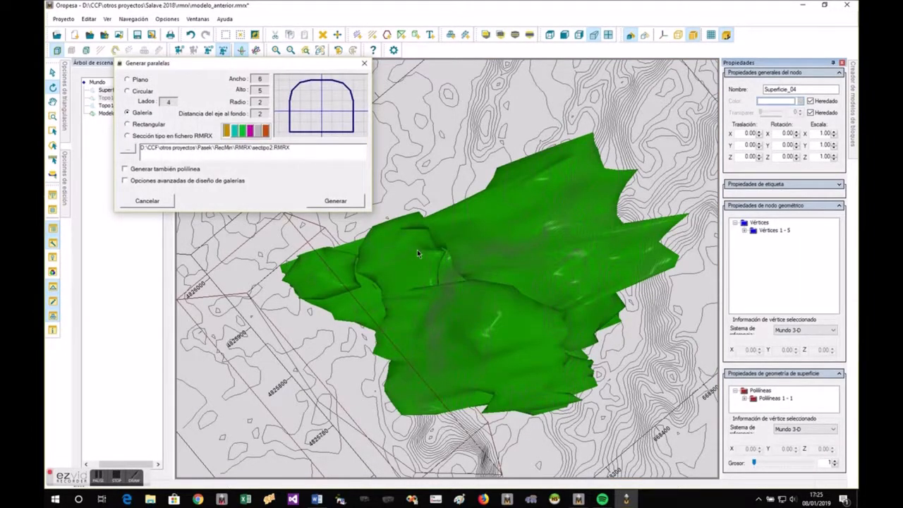
{"action": "left_click", "coordinate": [140, 80]}
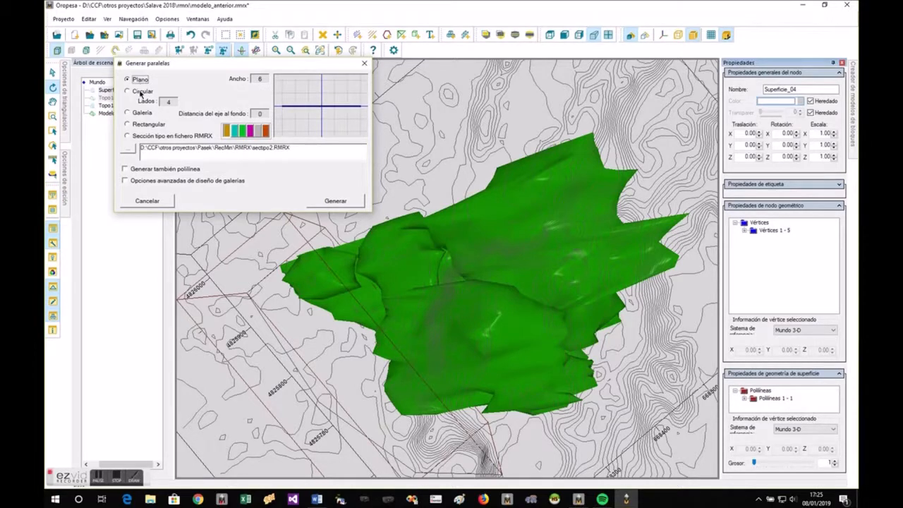
{"action": "left_click", "coordinate": [141, 92]}
{"action": "double_click", "coordinate": [168, 103]}
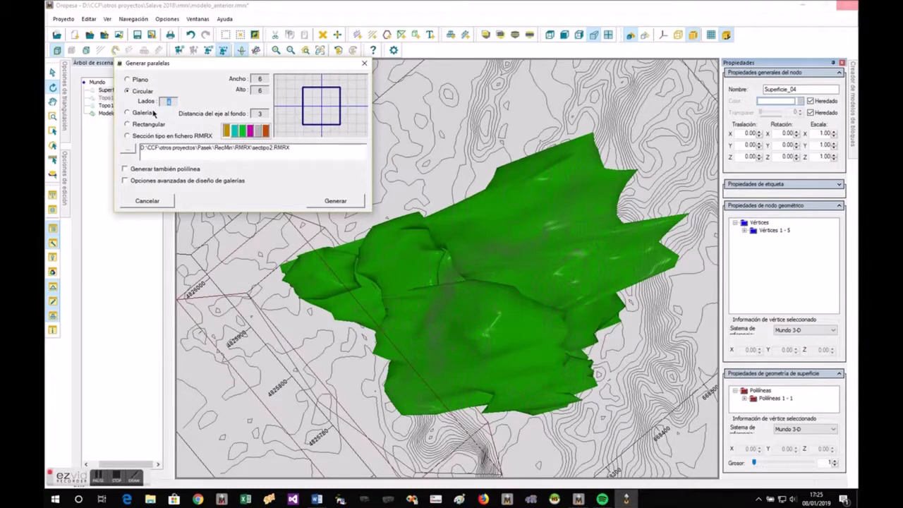
{"action": "type", "text": "10"}
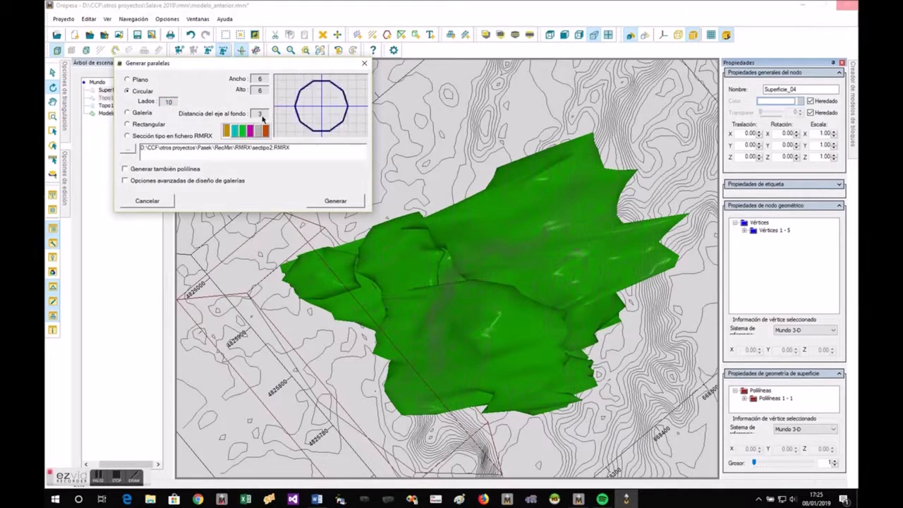
Choose the Galería section and try radius values of 3 and 1 before setting the radius to 2
{"action": "left_click", "coordinate": [128, 113]}
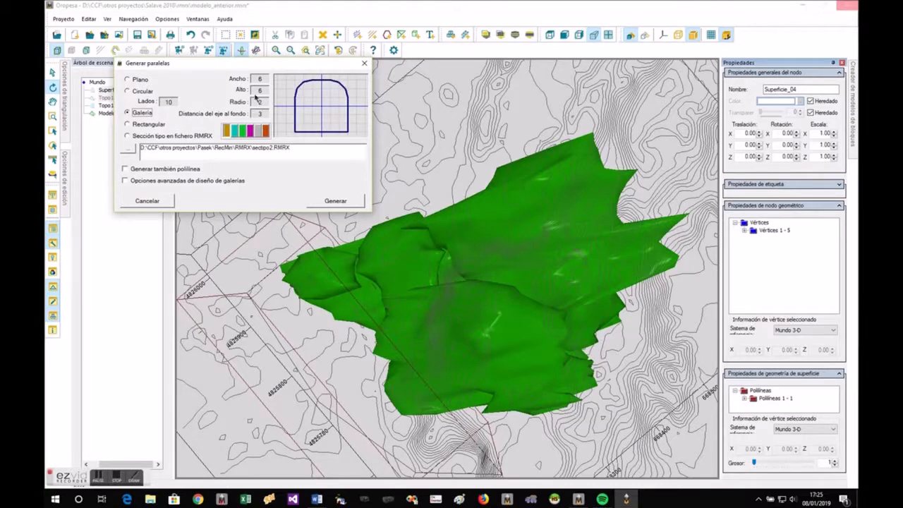
{"action": "double_click", "coordinate": [254, 103]}
{"action": "type", "text": "3"}
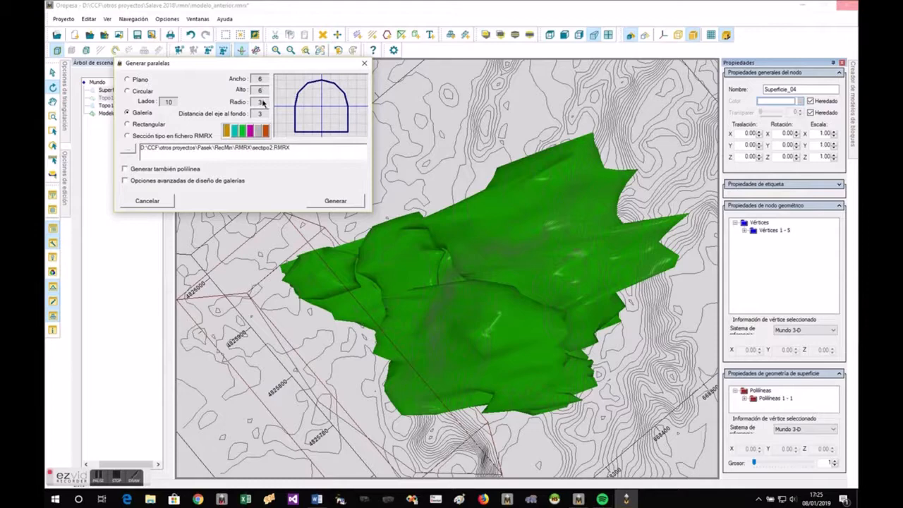
{"action": "type", "text": "1"}
{"action": "left_click", "coordinate": [266, 91]}
{"action": "double_click", "coordinate": [255, 103]}
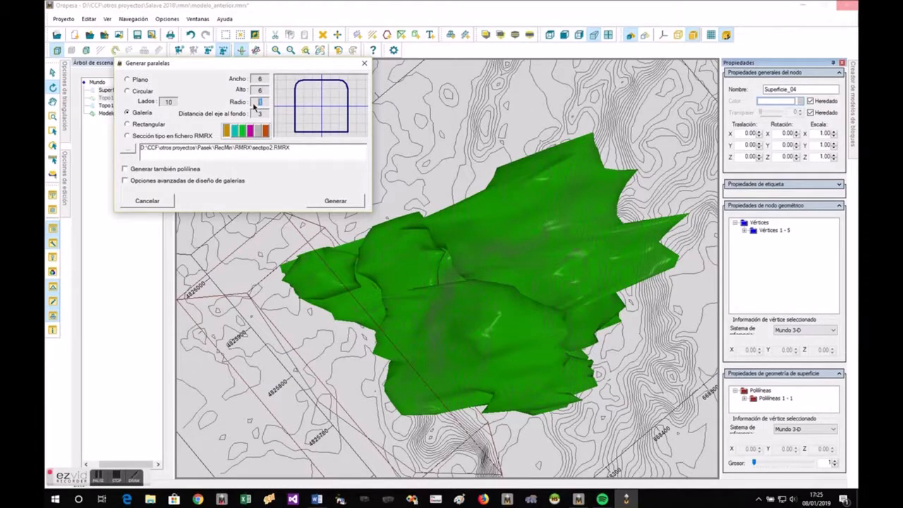
{"action": "type", "text": "2"}
{"action": "left_click", "coordinate": [265, 92]}
Set the Galería section's width to 7 after trying 8, and its axis-to-floor distance to 2
{"action": "left_click_drag", "start_coordinate": [265, 89], "coordinate": [230, 84]}
{"action": "type", "text": "8"}
{"action": "left_click", "coordinate": [263, 93]}
{"action": "left_click_drag", "start_coordinate": [263, 80], "coordinate": [245, 83]}
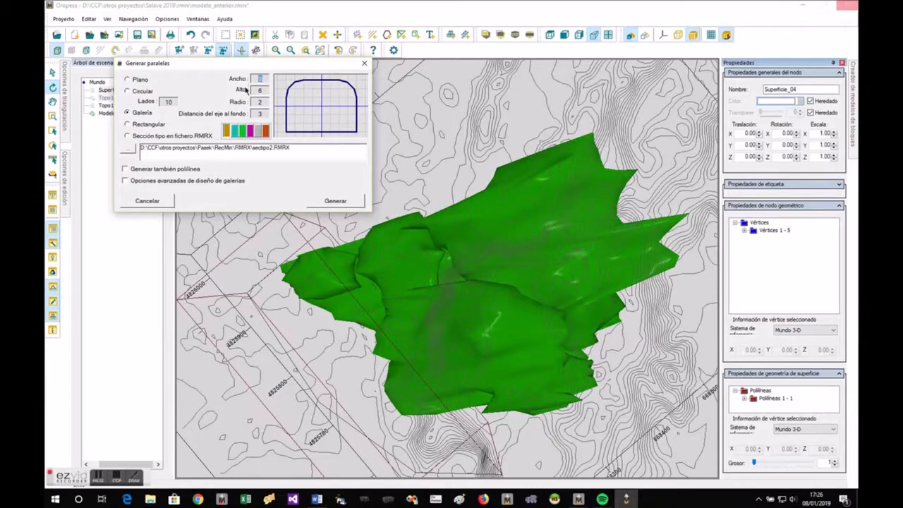
{"action": "type", "text": "7"}
{"action": "left_click", "coordinate": [263, 92]}
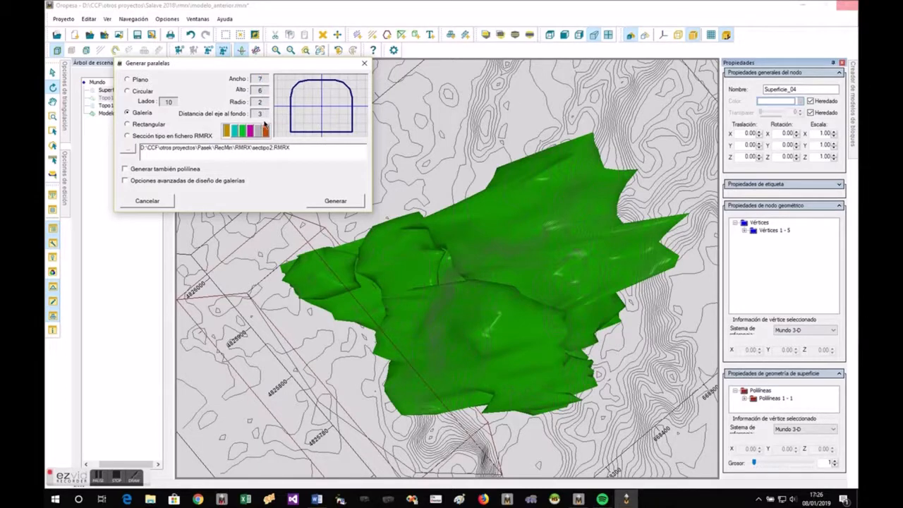
{"action": "left_click_drag", "start_coordinate": [261, 114], "coordinate": [248, 114]}
{"action": "type", "text": "2"}
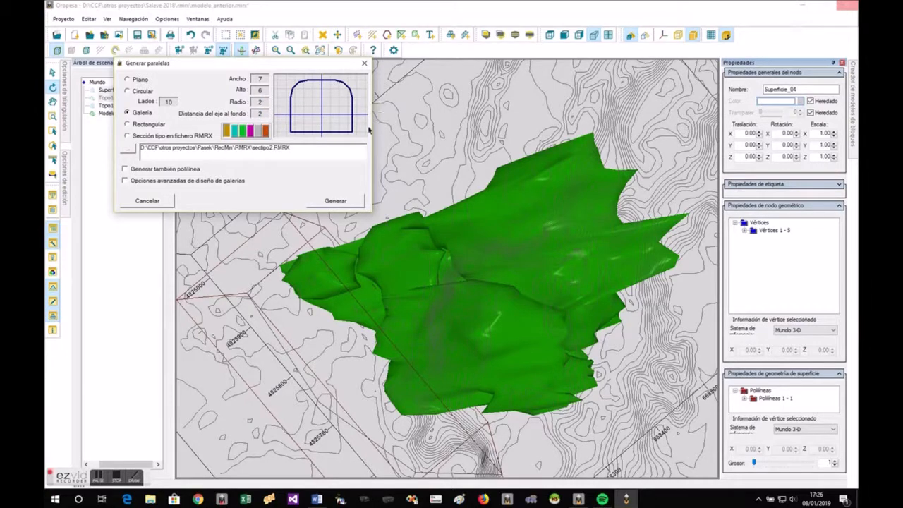
Try the Rectangular section and a type section loaded from the file sectipo1.RMRX
{"action": "left_click", "coordinate": [147, 125]}
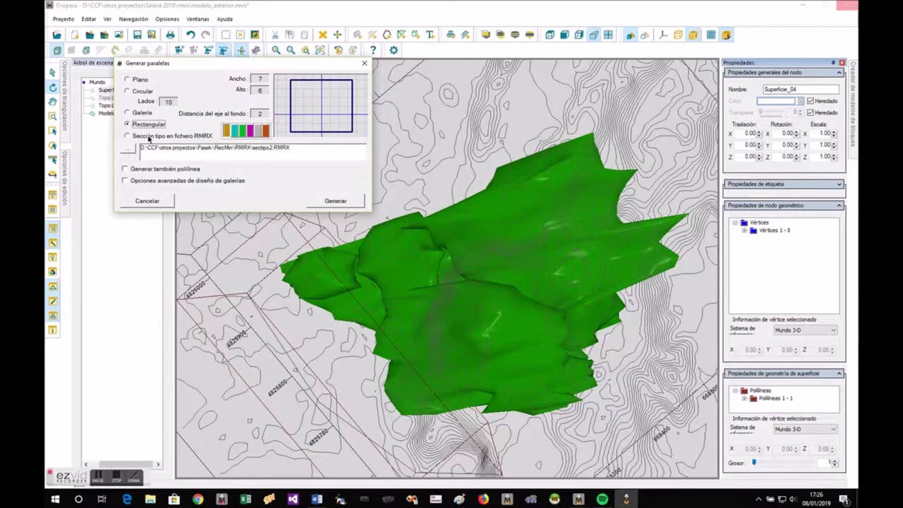
{"action": "left_click", "coordinate": [149, 136]}
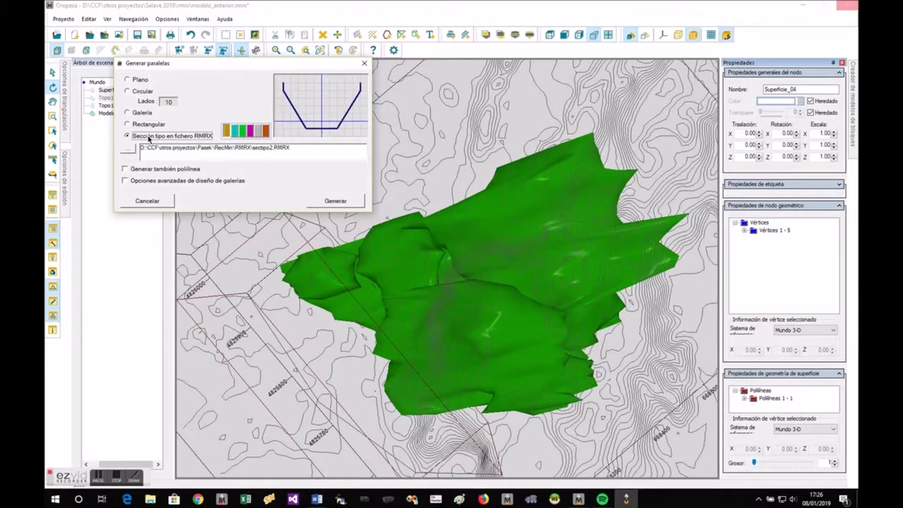
{"action": "left_click", "coordinate": [127, 148]}
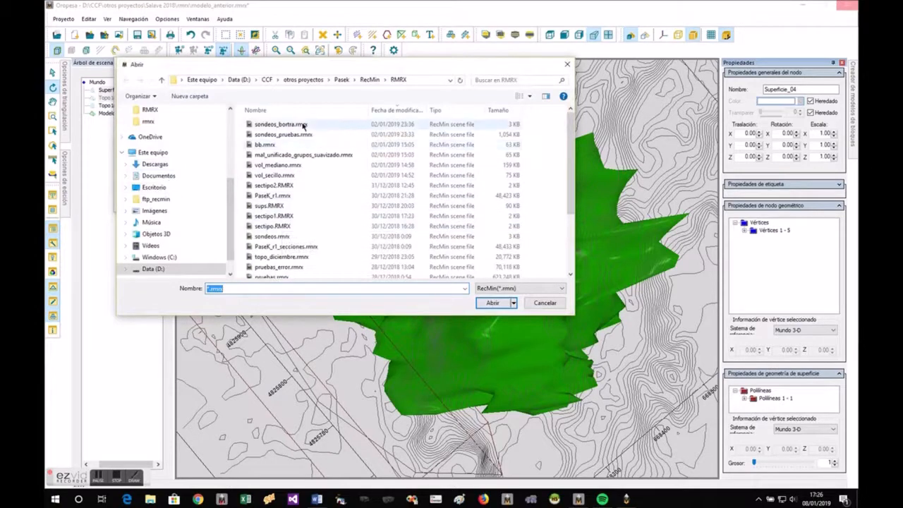
{"action": "double_click", "coordinate": [285, 217]}
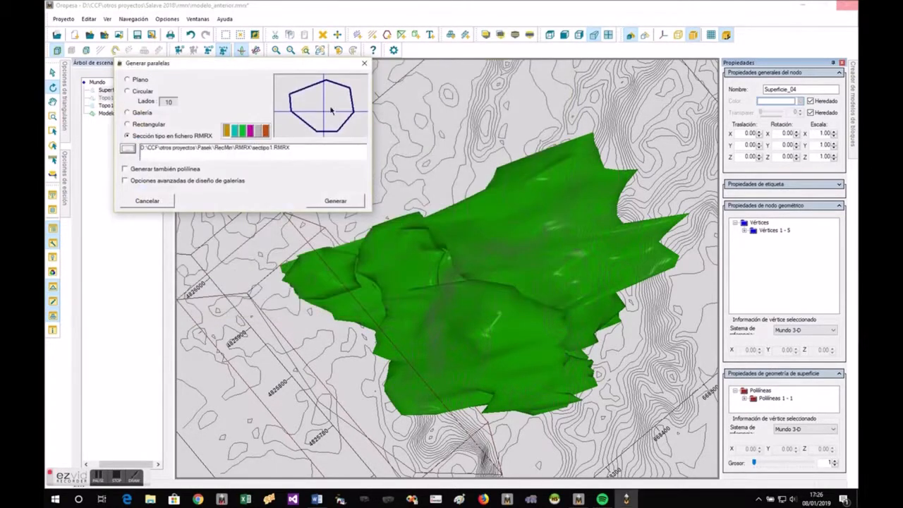
Return to the Galería section and set its axis-to-floor distance to 2
{"action": "left_click", "coordinate": [143, 115]}
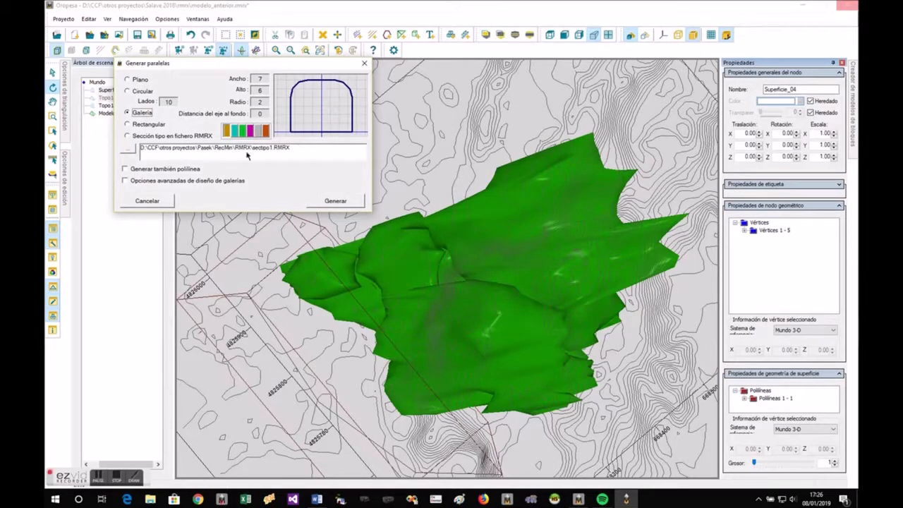
{"action": "double_click", "coordinate": [260, 113]}
{"action": "type", "text": "2"}
Enable the advanced gallery design options, compare the slope modes, keep uniform slope, and generate the gallery along the polyline
{"action": "left_click", "coordinate": [163, 182]}
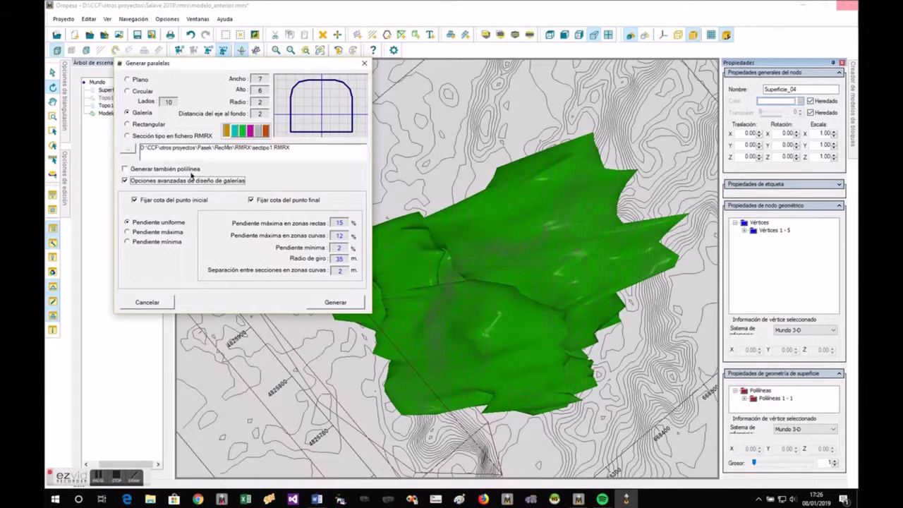
{"action": "left_click", "coordinate": [157, 233]}
{"action": "left_click", "coordinate": [157, 243]}
{"action": "left_click", "coordinate": [158, 223]}
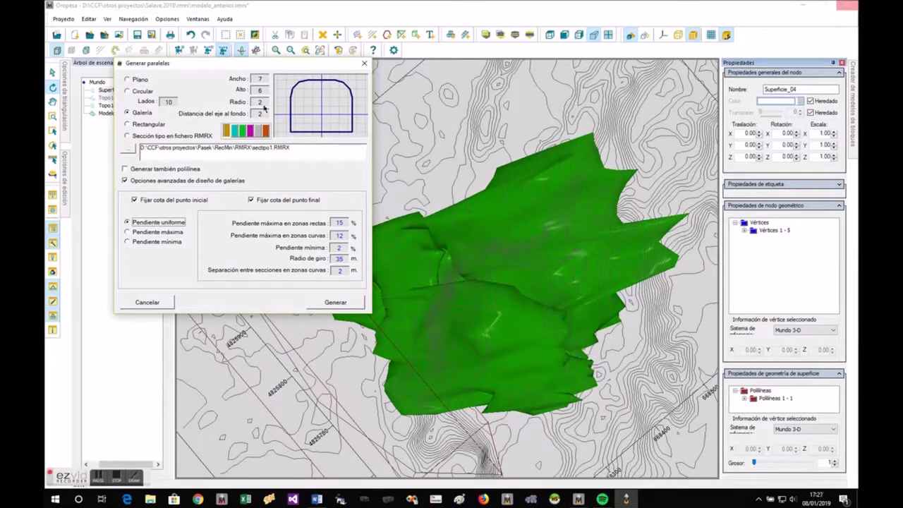
{"action": "left_click", "coordinate": [344, 304]}
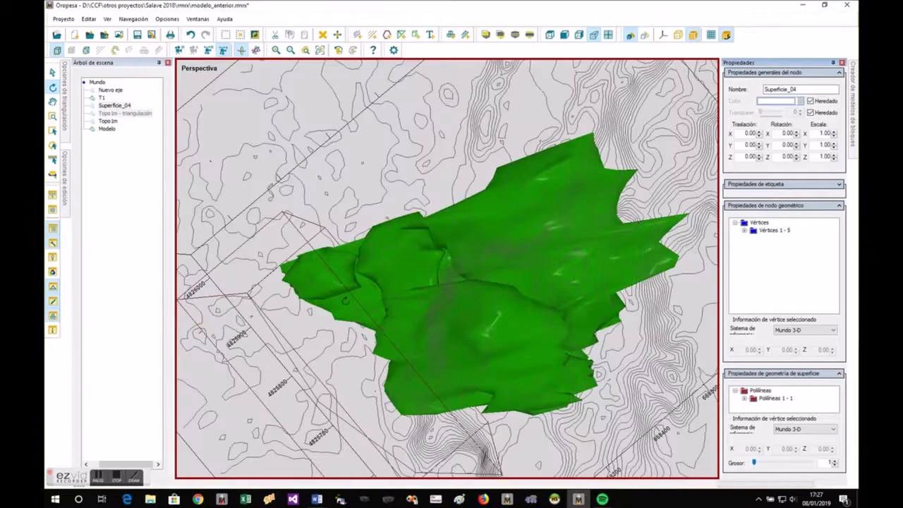
Inspect the generated gallery from another angle and undo its generation
{"action": "left_click_drag", "start_coordinate": [434, 406], "coordinate": [573, 446]}
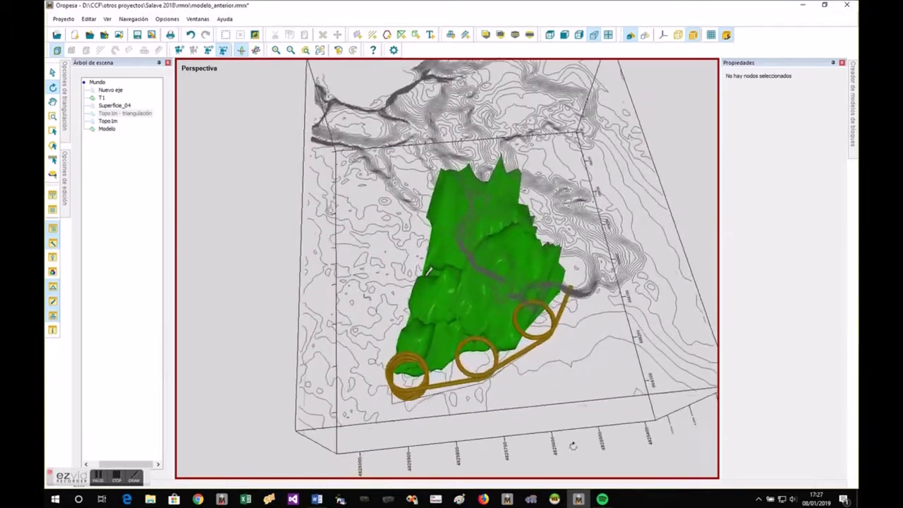
{"action": "left_click", "coordinate": [191, 35]}
{"action": "scroll", "coordinate": [507, 373], "scroll_direction": "down", "scroll_amount": 2}
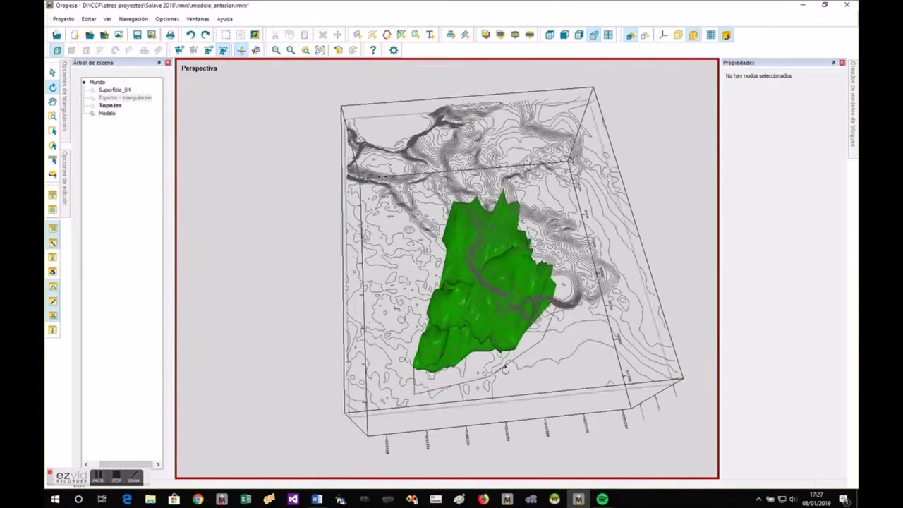
Switch to vertex selection on the Superficie_04 polyline and move its corner vertex outward, away from the green Modelo mesh
{"action": "left_click", "coordinate": [418, 373]}
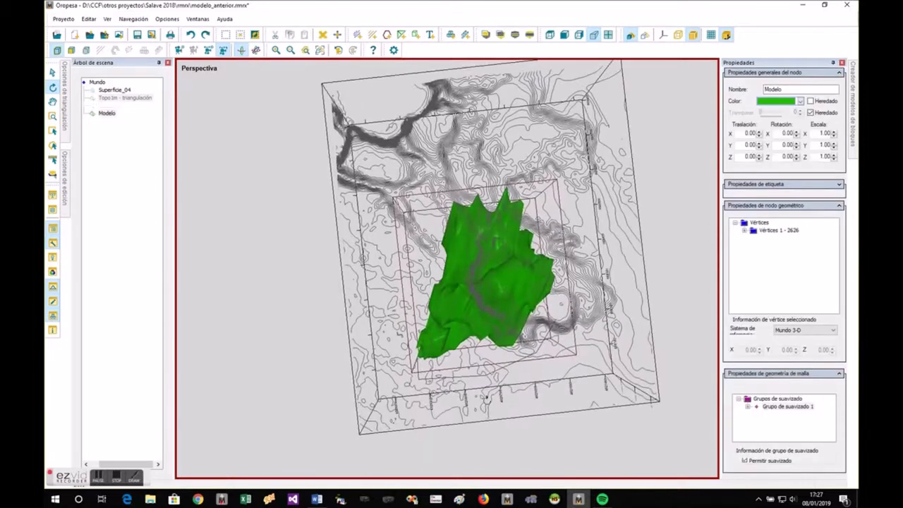
{"action": "scroll", "coordinate": [422, 387], "scroll_direction": "up", "scroll_amount": 3}
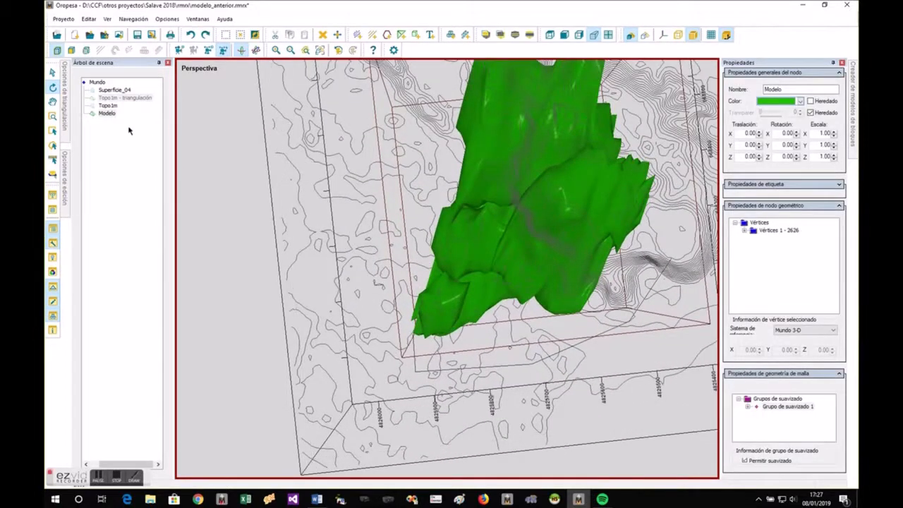
{"action": "left_click", "coordinate": [418, 368]}
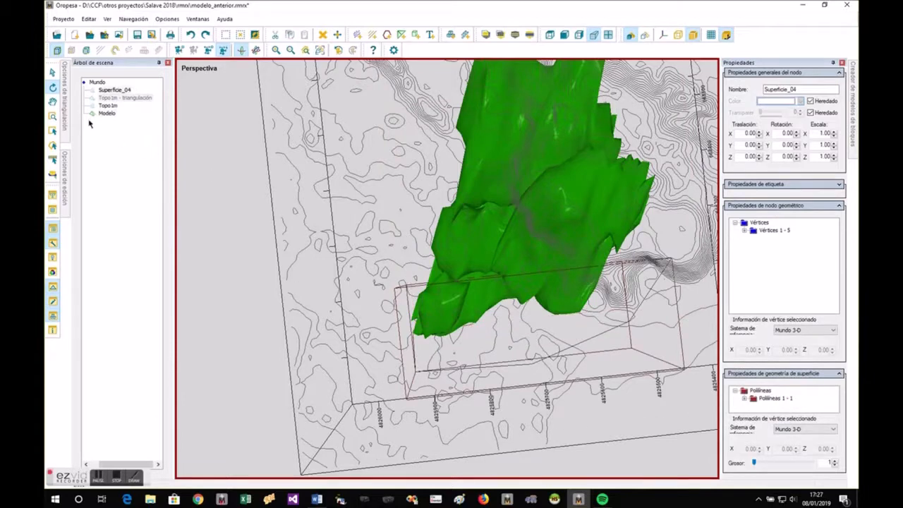
{"action": "left_click", "coordinate": [86, 51]}
{"action": "scroll", "coordinate": [417, 367], "scroll_direction": "up", "scroll_amount": 2}
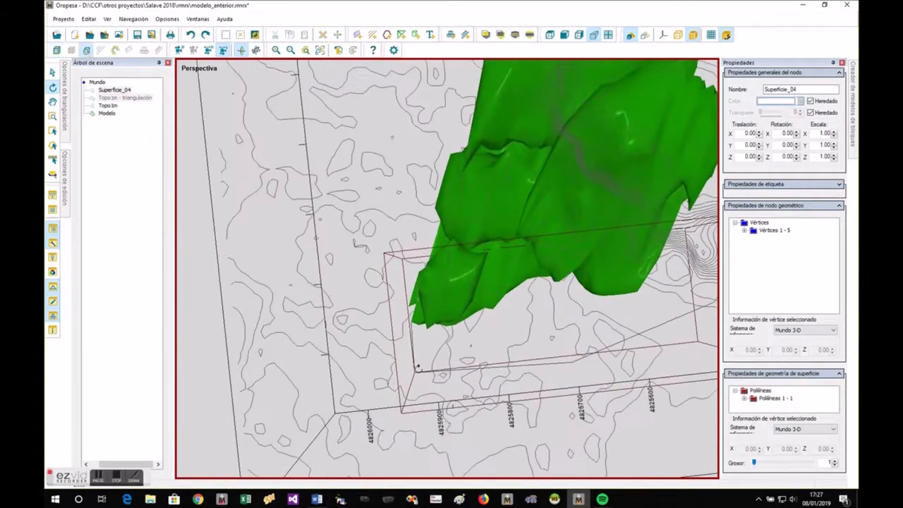
{"action": "right_click", "coordinate": [414, 377]}
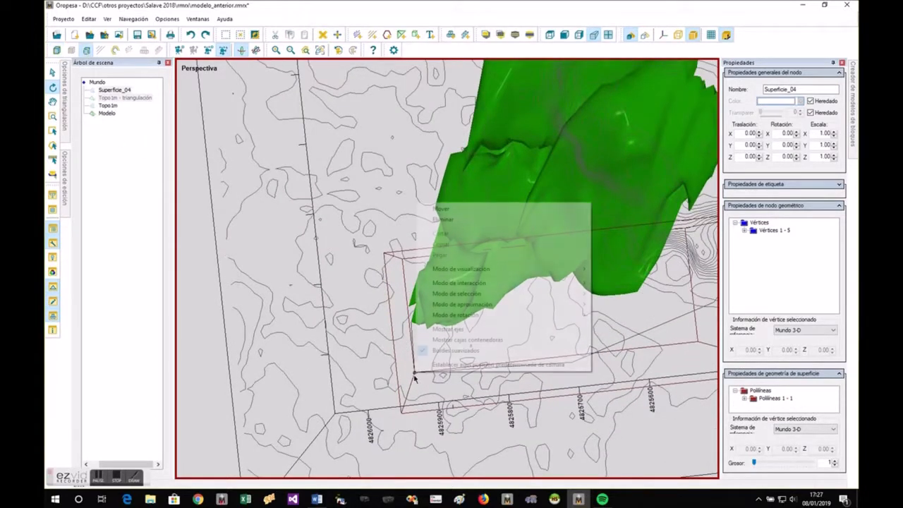
{"action": "left_click", "coordinate": [438, 209]}
{"action": "left_click_drag", "start_coordinate": [421, 383], "coordinate": [424, 455]}
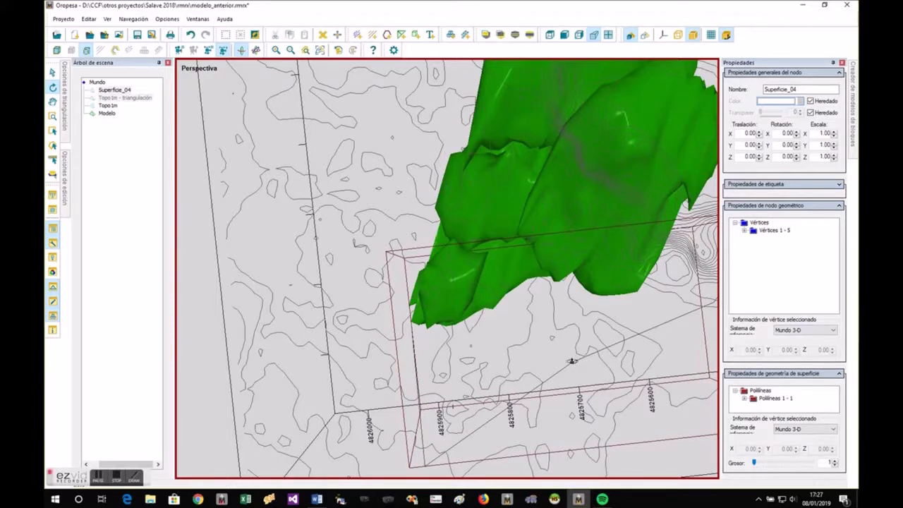
Move the Superficie_04 polyline vertex below the green Modelo mesh toward the 4825600 axis label, then return to whole-node selection
{"action": "right_click", "coordinate": [573, 360]}
{"action": "left_click", "coordinate": [599, 198]}
{"action": "left_click_drag", "start_coordinate": [573, 362], "coordinate": [674, 383]}
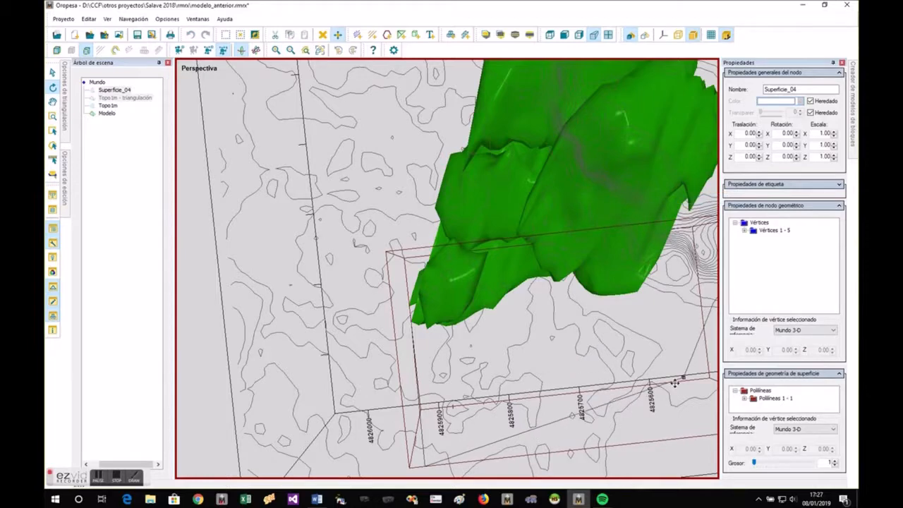
{"action": "left_click", "coordinate": [659, 376]}
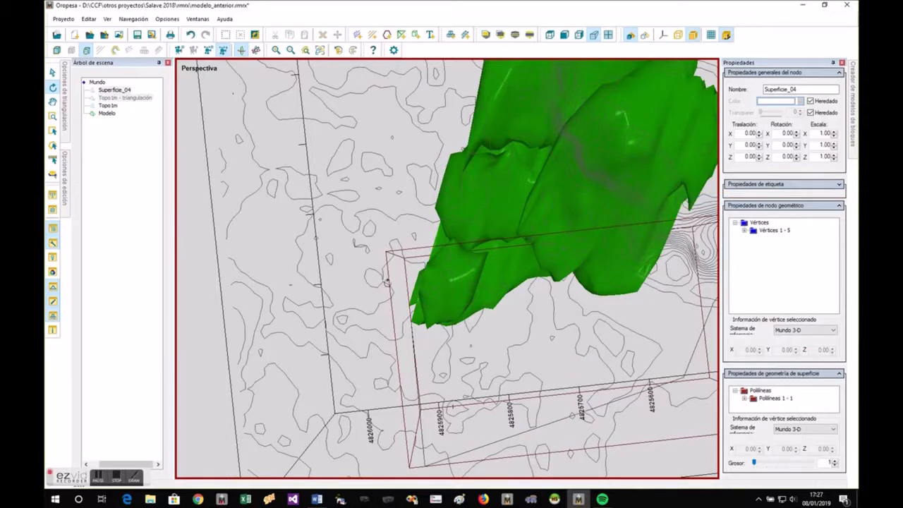
{"action": "left_click", "coordinate": [58, 52]}
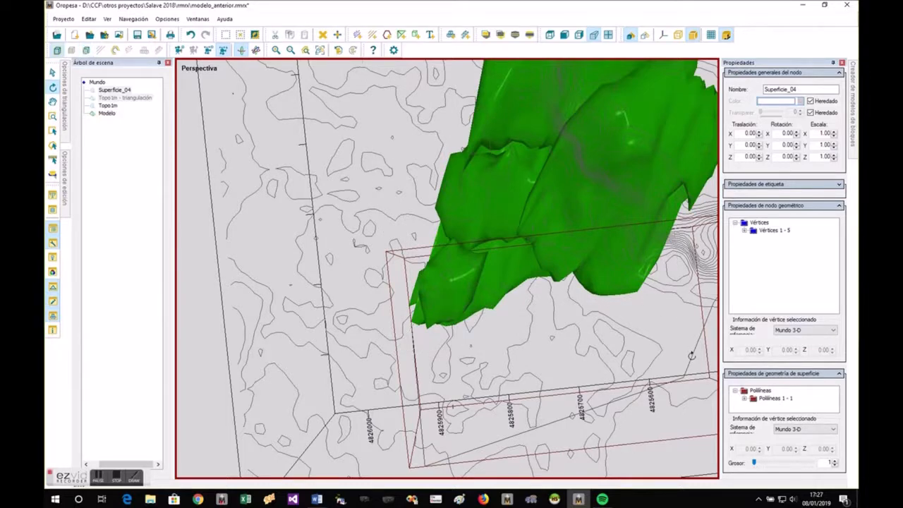
Generate a Galería mesh along Superficie_04 with the advanced gallery design options enabled and a turning radius of 25 m
{"action": "right_click", "coordinate": [691, 356]}
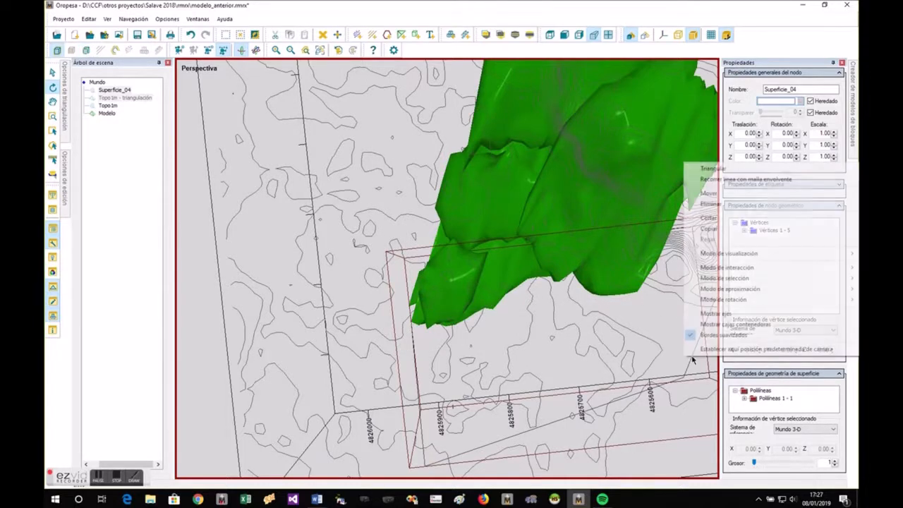
{"action": "left_click", "coordinate": [713, 179]}
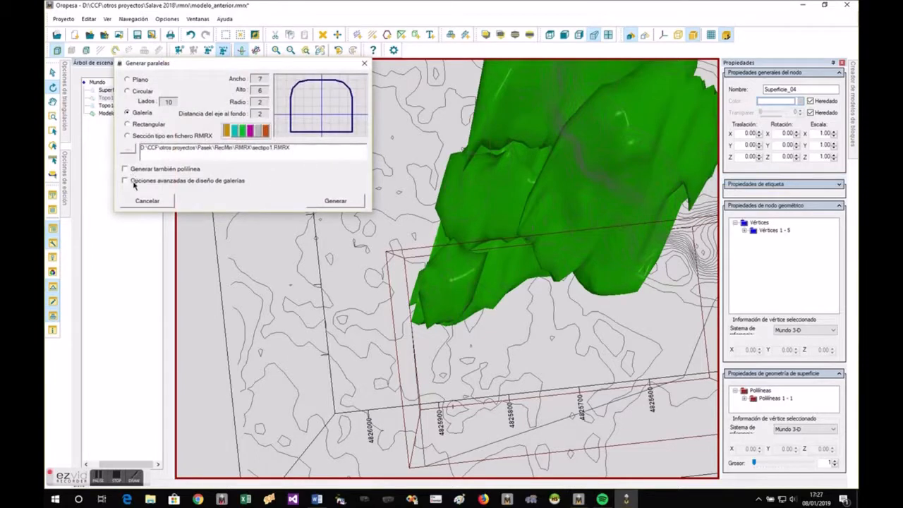
{"action": "left_click", "coordinate": [126, 182]}
{"action": "double_click", "coordinate": [344, 258]}
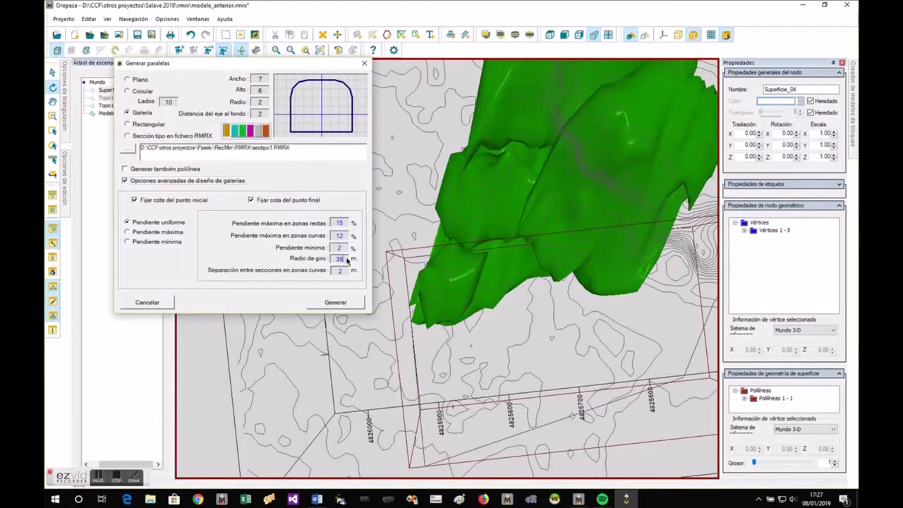
{"action": "type", "text": "25"}
{"action": "left_click", "coordinate": [334, 302]}
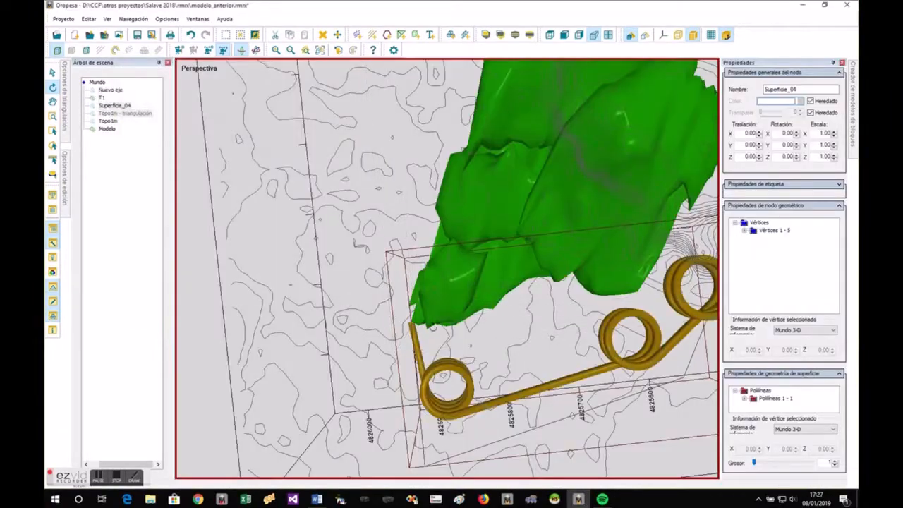
Examine the generated gallery and its spiral curves around the ore body from several angles
{"action": "left_click_drag", "start_coordinate": [501, 351], "coordinate": [344, 228]}
{"action": "scroll", "coordinate": [345, 228], "scroll_direction": "down", "scroll_amount": 5}
{"action": "left_click_drag", "start_coordinate": [485, 216], "coordinate": [653, 369]}
{"action": "left_click_drag", "start_coordinate": [653, 369], "coordinate": [712, 243]}
{"action": "left_click_drag", "start_coordinate": [601, 277], "coordinate": [499, 296]}
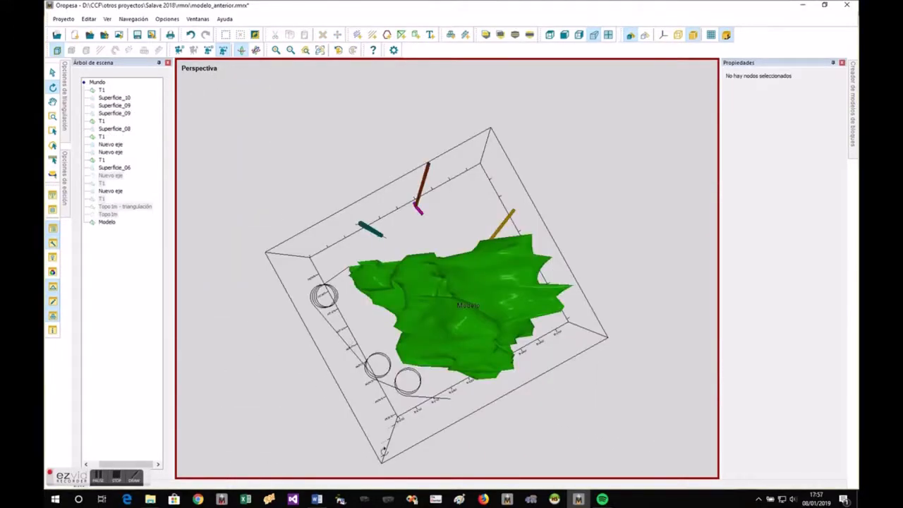
Draw a four-vertex polyline from the end of the existing gallery axis around the lower side of the Modelo mesh
{"action": "scroll", "coordinate": [484, 419], "scroll_direction": "up", "scroll_amount": 5}
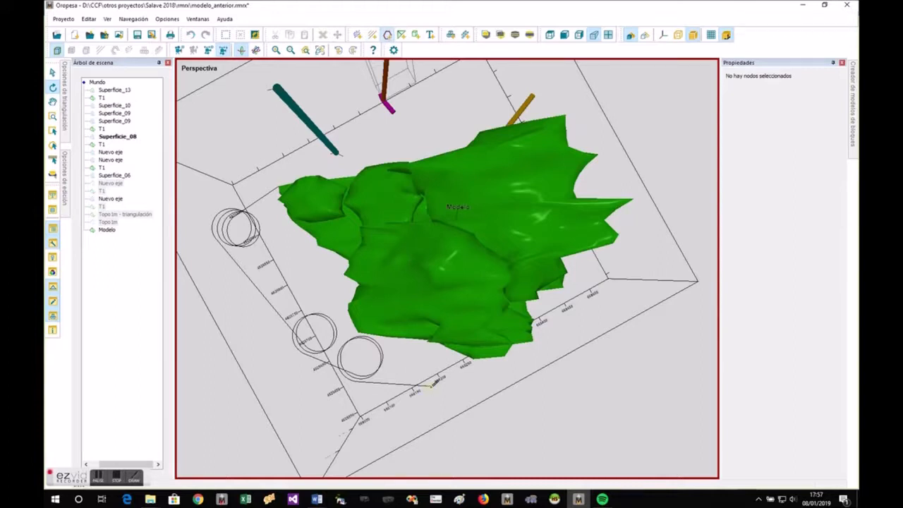
{"action": "left_click", "coordinate": [431, 385]}
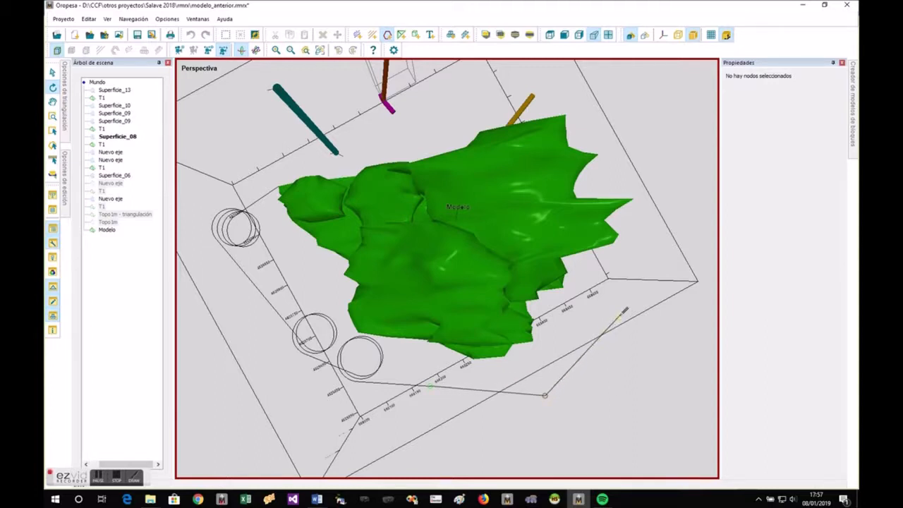
{"action": "left_click", "coordinate": [620, 313]}
{"action": "double_click", "coordinate": [565, 286]}
{"action": "key", "text": "Escape"}
Generate a Galería mesh along the new Superficie_13 polyline without the advanced gallery design options
{"action": "left_click_drag", "start_coordinate": [605, 441], "coordinate": [575, 460]}
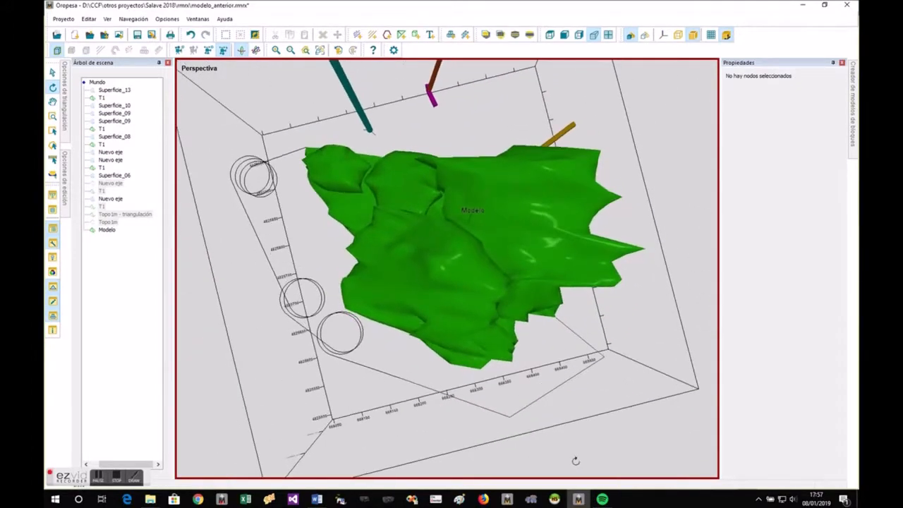
{"action": "left_click", "coordinate": [528, 404]}
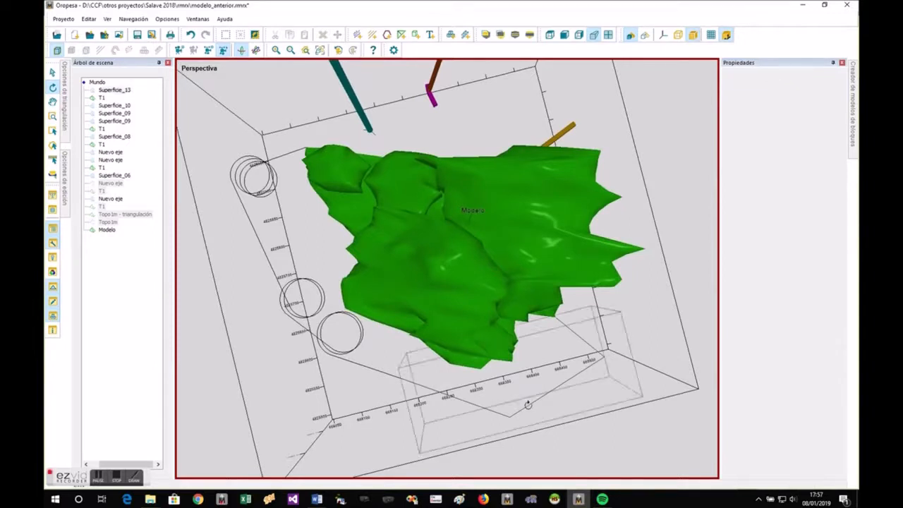
{"action": "right_click", "coordinate": [528, 405]}
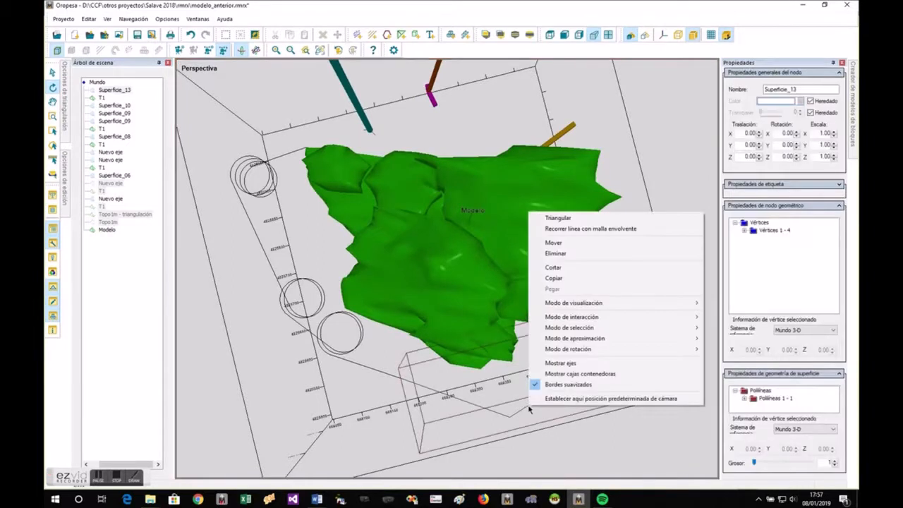
{"action": "left_click", "coordinate": [564, 230]}
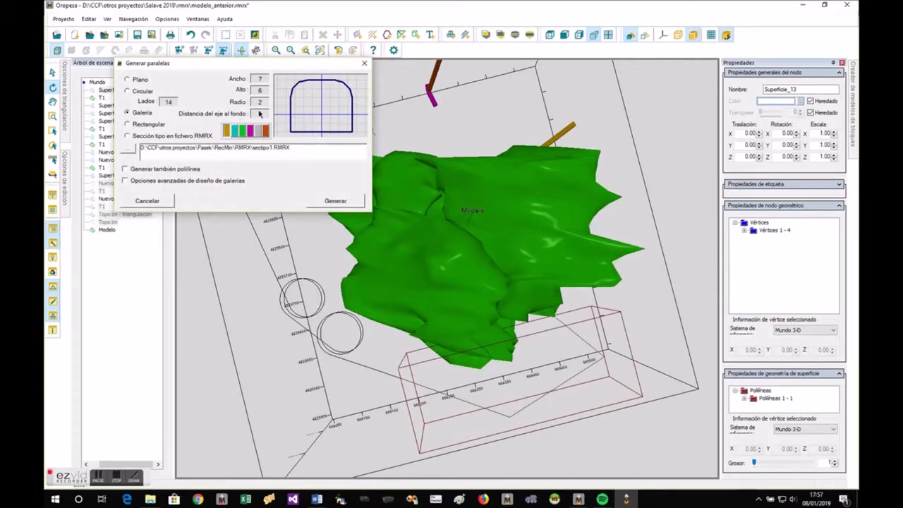
{"action": "left_click", "coordinate": [337, 203]}
Inspect the plain gallery's sharp corners from different angles and undo its generation
{"action": "left_click_drag", "start_coordinate": [624, 446], "coordinate": [466, 270]}
{"action": "scroll", "coordinate": [332, 429], "scroll_direction": "up", "scroll_amount": 2}
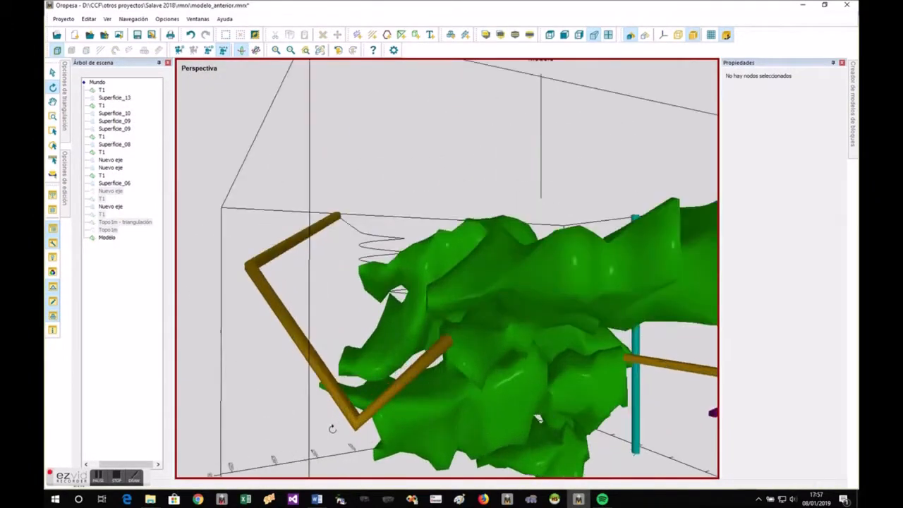
{"action": "scroll", "coordinate": [367, 429], "scroll_direction": "up", "scroll_amount": 3}
{"action": "left_click_drag", "start_coordinate": [353, 426], "coordinate": [423, 441]}
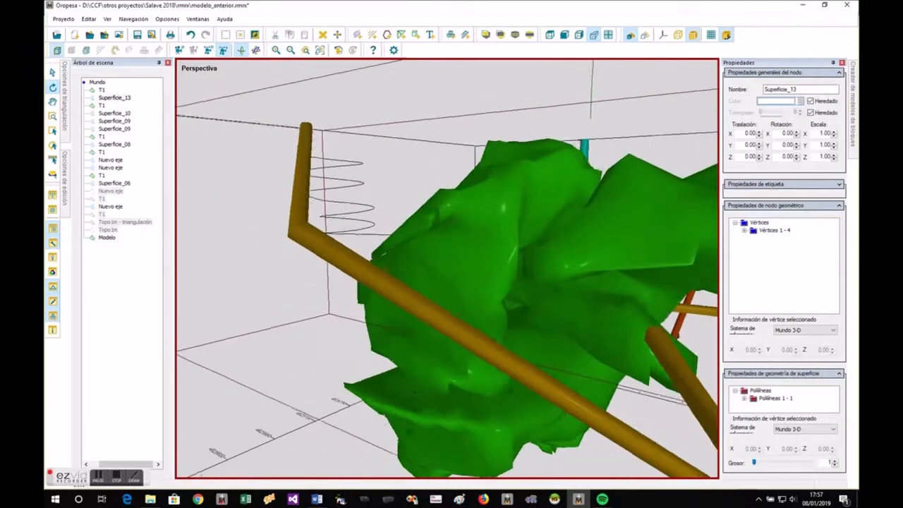
{"action": "scroll", "coordinate": [433, 437], "scroll_direction": "down", "scroll_amount": 5}
{"action": "left_click_drag", "start_coordinate": [449, 322], "coordinate": [397, 188]}
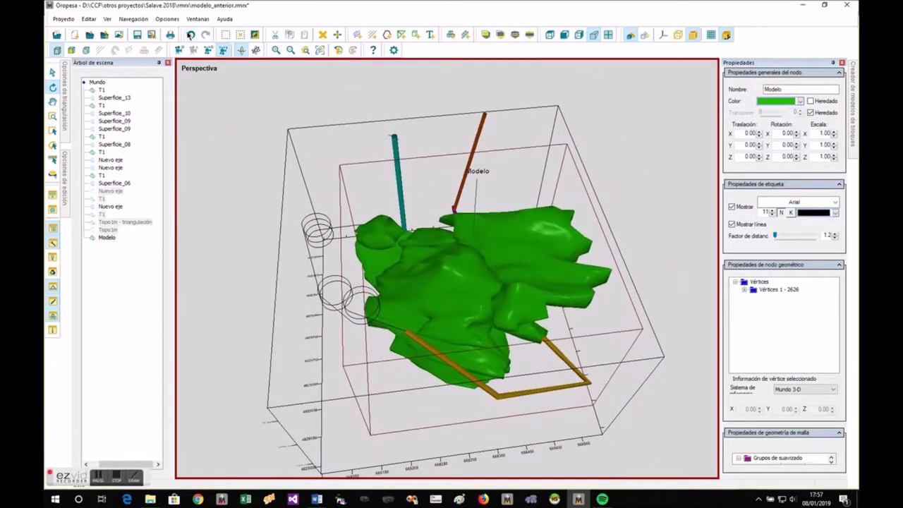
{"action": "left_click", "coordinate": [190, 36]}
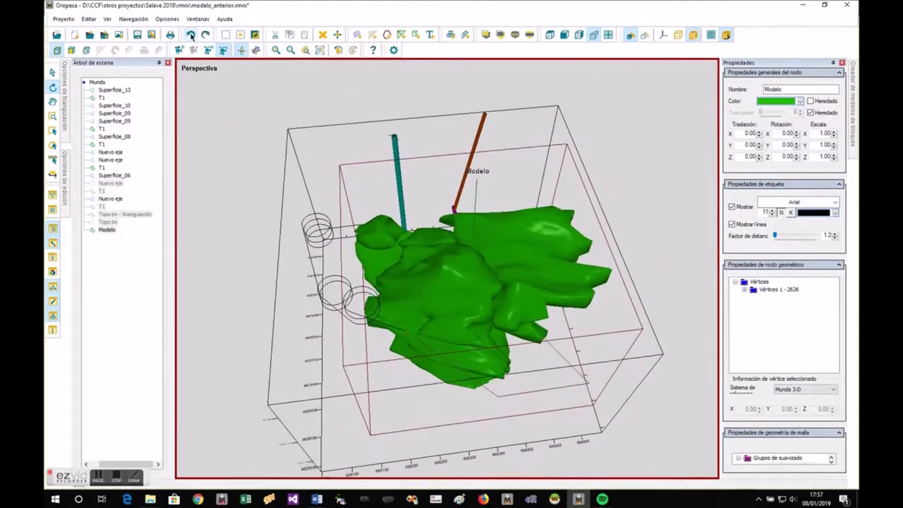
Generate a gallery along Superficie_13 with the advanced design options enabled, both end elevations fixed and uniform slope
{"action": "left_click", "coordinate": [540, 388]}
{"action": "right_click", "coordinate": [540, 388]}
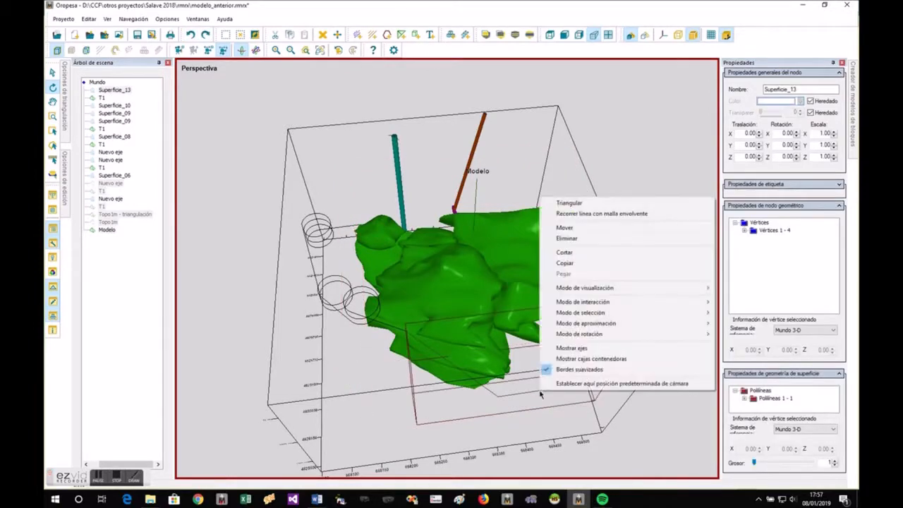
{"action": "left_click", "coordinate": [577, 214]}
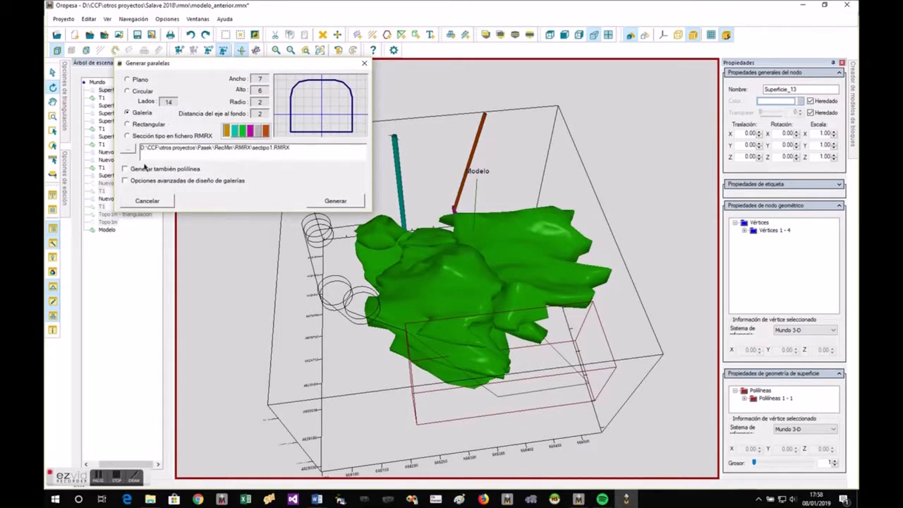
{"action": "left_click", "coordinate": [157, 181]}
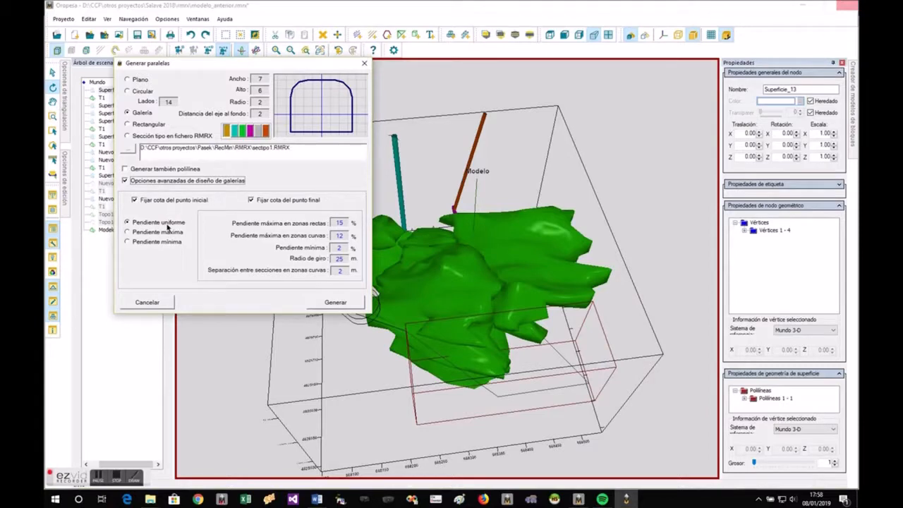
{"action": "left_click", "coordinate": [336, 302]}
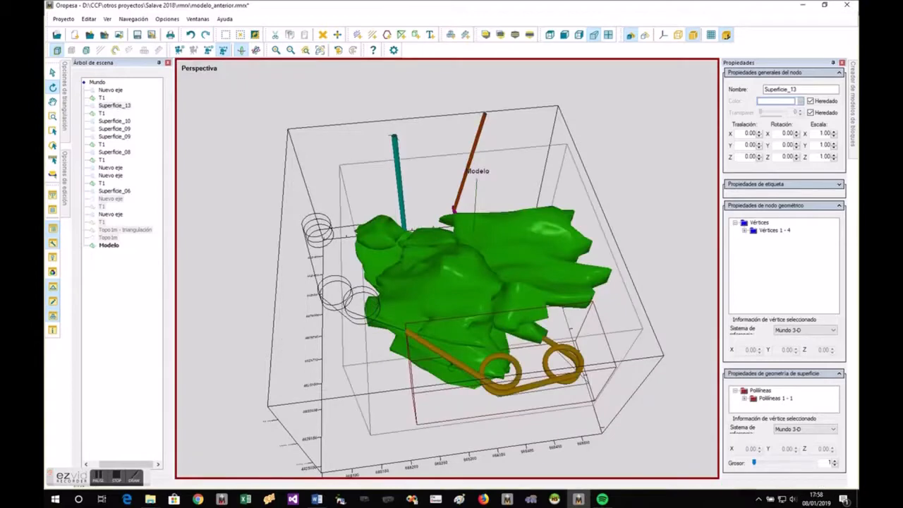
Hide the new T1 gallery mesh and compare its generated axis with the original Superficie_13 polyline
{"action": "left_click_drag", "start_coordinate": [575, 418], "coordinate": [473, 399]}
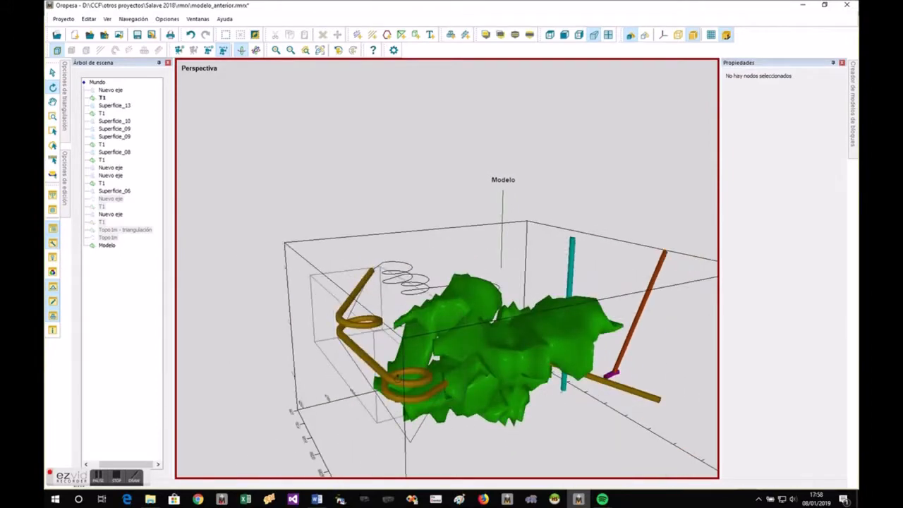
{"action": "right_click", "coordinate": [390, 376]}
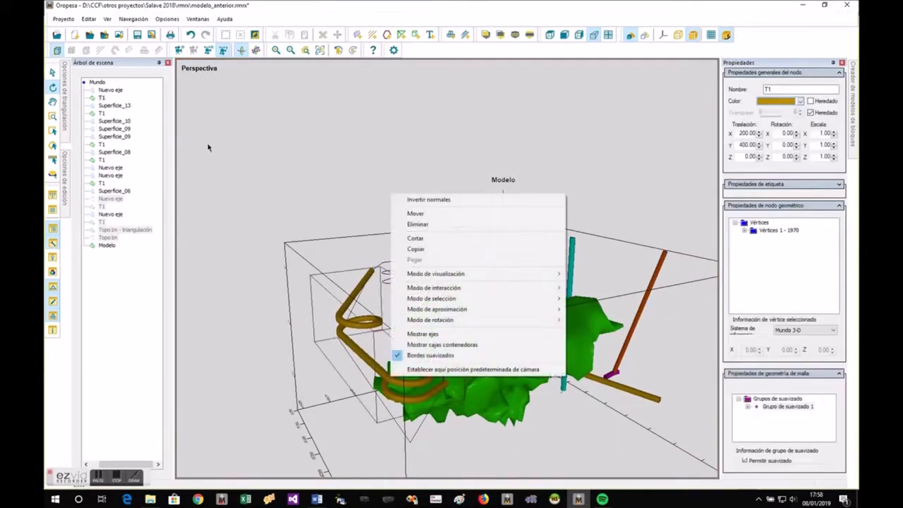
{"action": "left_click", "coordinate": [104, 99]}
{"action": "right_click", "coordinate": [104, 99]}
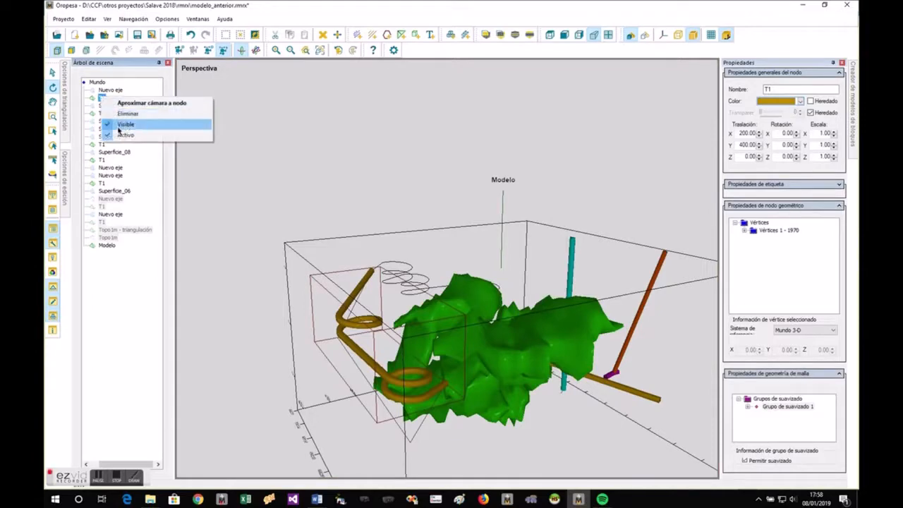
{"action": "left_click", "coordinate": [118, 126]}
{"action": "scroll", "coordinate": [421, 390], "scroll_direction": "up", "scroll_amount": 3}
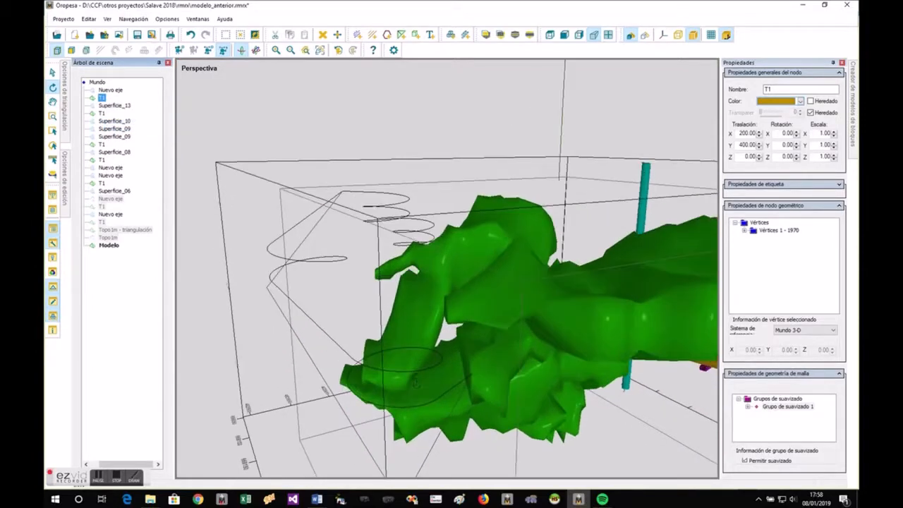
{"action": "scroll", "coordinate": [204, 313], "scroll_direction": "down", "scroll_amount": 3}
{"action": "left_click_drag", "start_coordinate": [218, 319], "coordinate": [288, 407]}
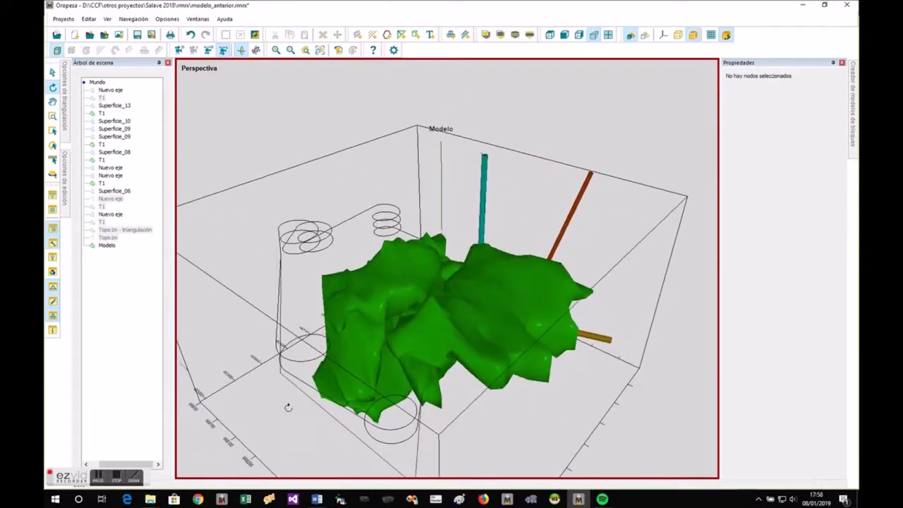
Make the hidden T1 gallery mesh visible again
{"action": "left_click", "coordinate": [334, 415]}
{"action": "right_click", "coordinate": [335, 419]}
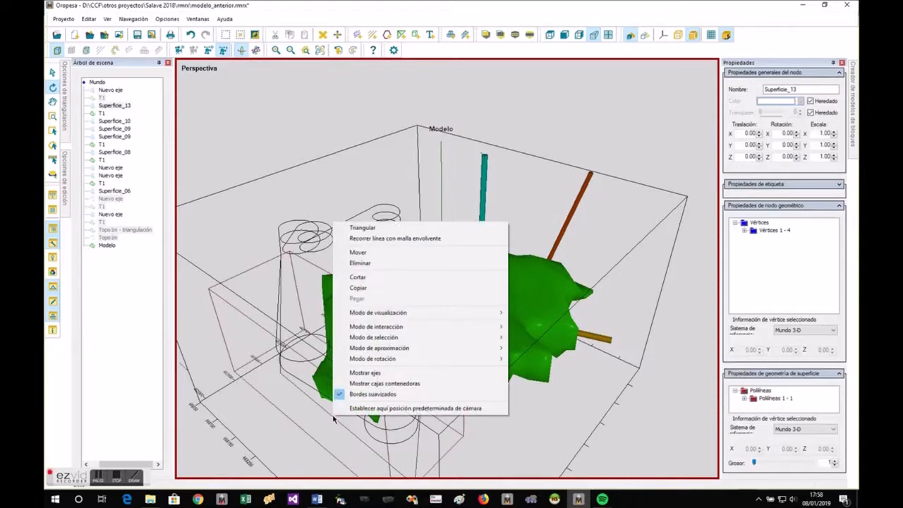
{"action": "left_click", "coordinate": [103, 98]}
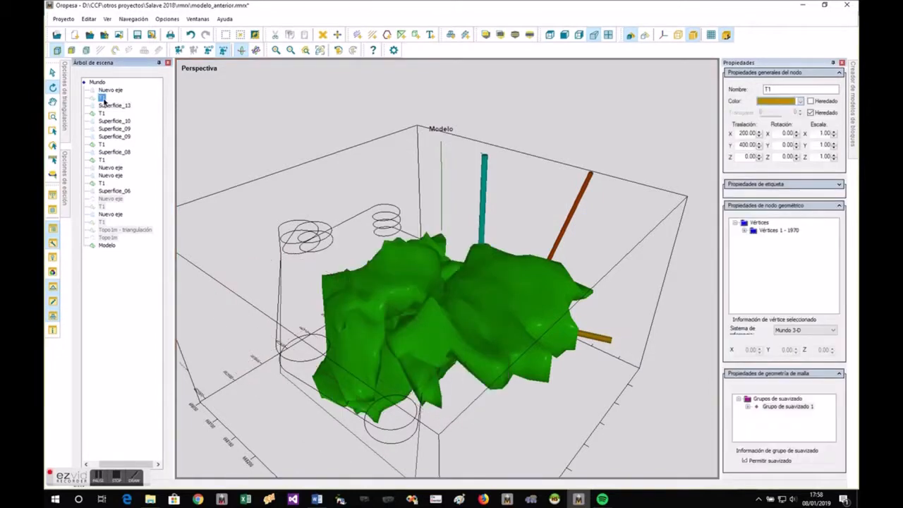
{"action": "right_click", "coordinate": [103, 97]}
{"action": "left_click", "coordinate": [123, 130]}
Generate a second gallery along Superficie_13 with advanced options, the final point elevation unfixed and maximum slope
{"action": "left_click", "coordinate": [332, 419]}
{"action": "right_click", "coordinate": [334, 421]}
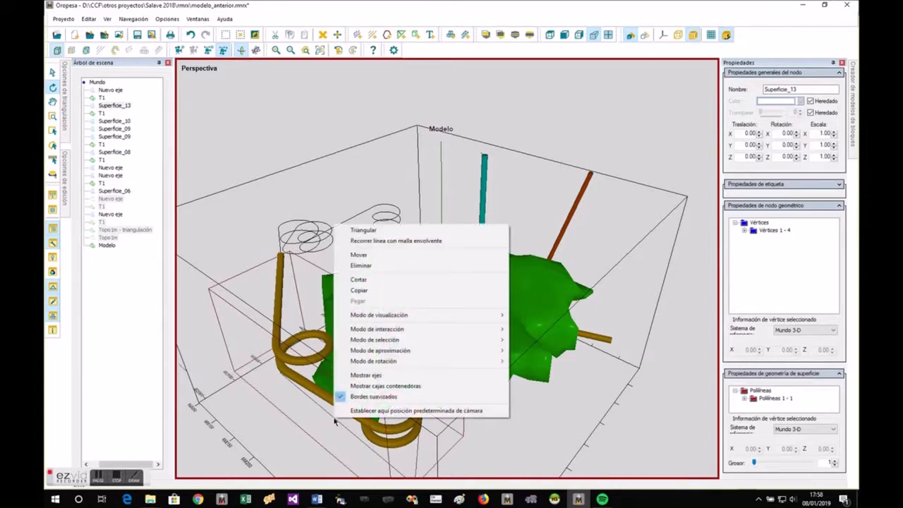
{"action": "left_click", "coordinate": [367, 241]}
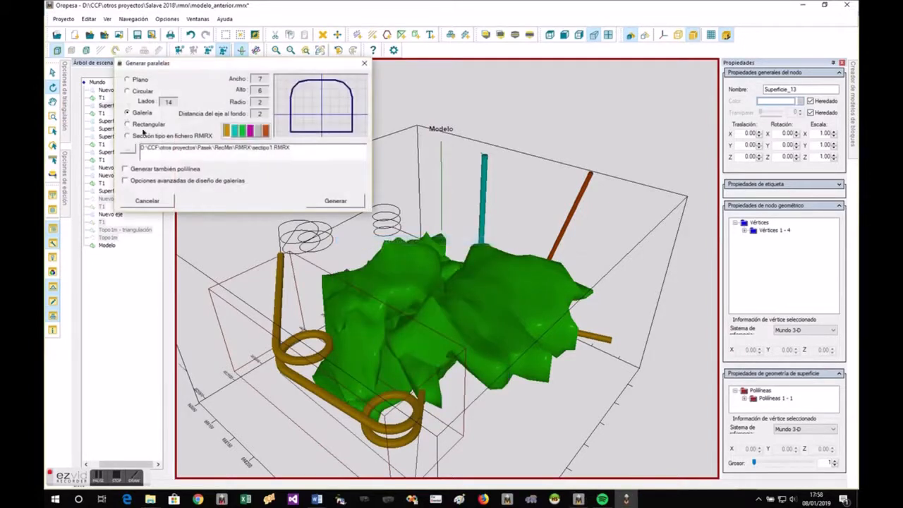
{"action": "left_click", "coordinate": [127, 180]}
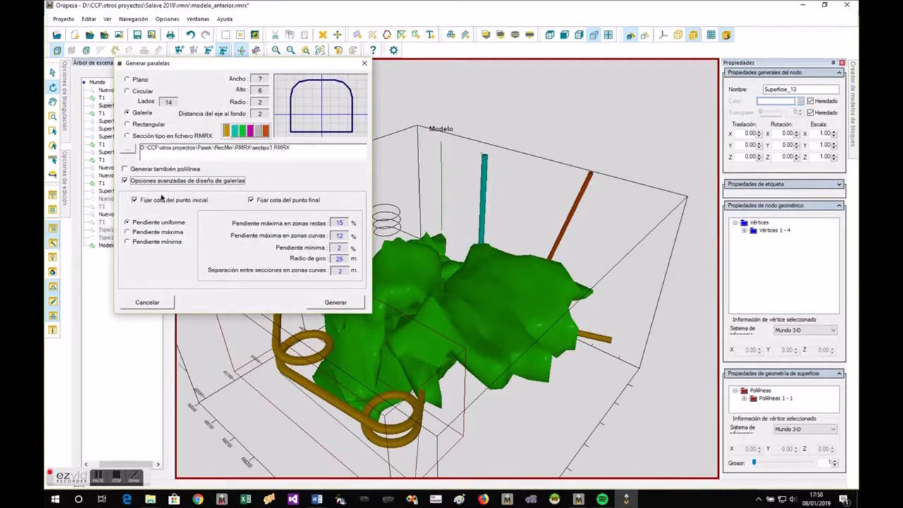
{"action": "left_click", "coordinate": [289, 200]}
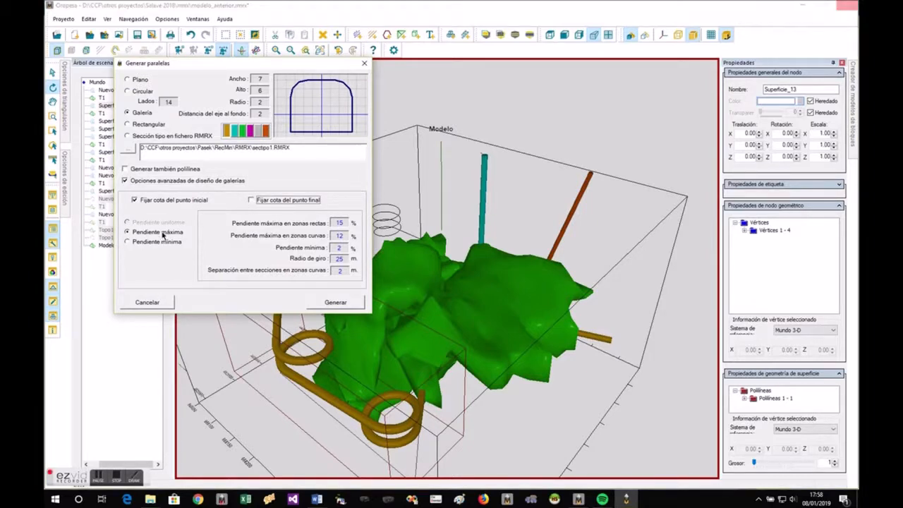
{"action": "left_click", "coordinate": [335, 302]}
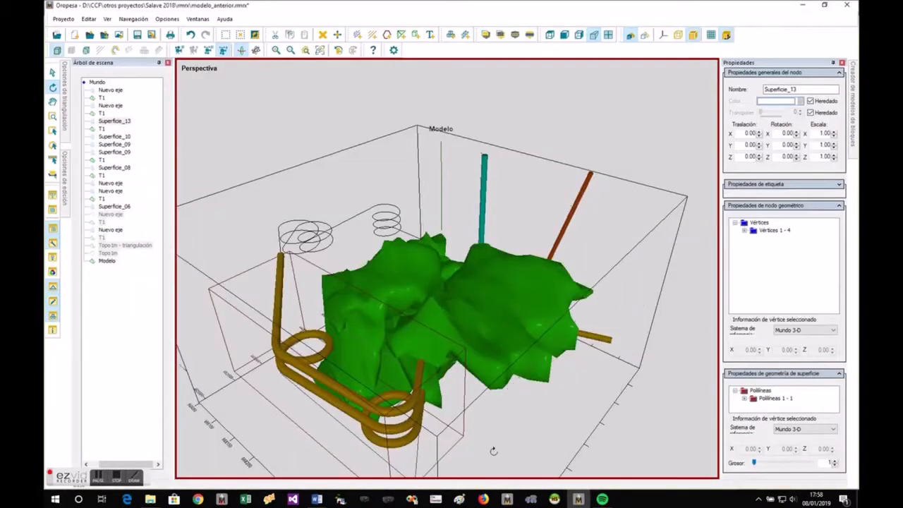
Recolour the T1 gallery running down to the spiral ramp from orange to yellow-green
{"action": "left_click_drag", "start_coordinate": [494, 451], "coordinate": [532, 412]}
{"action": "left_click", "coordinate": [398, 275]}
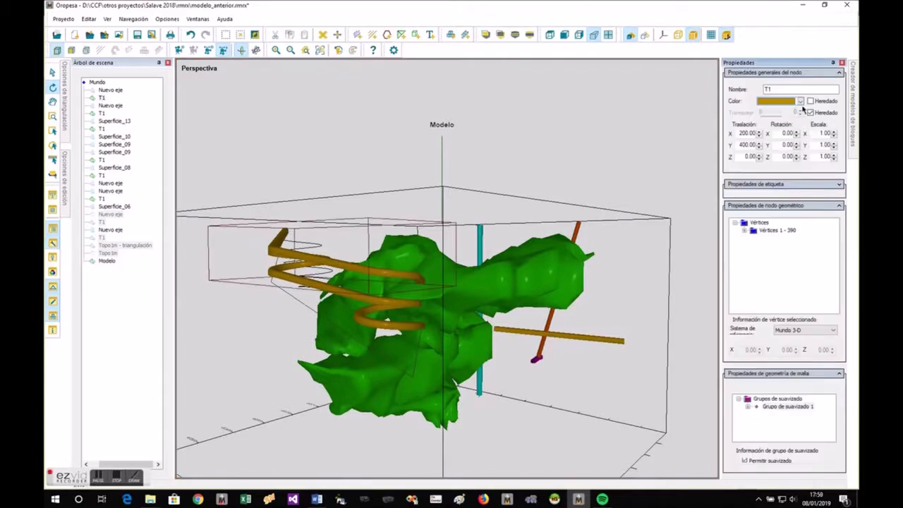
{"action": "left_click", "coordinate": [782, 102]}
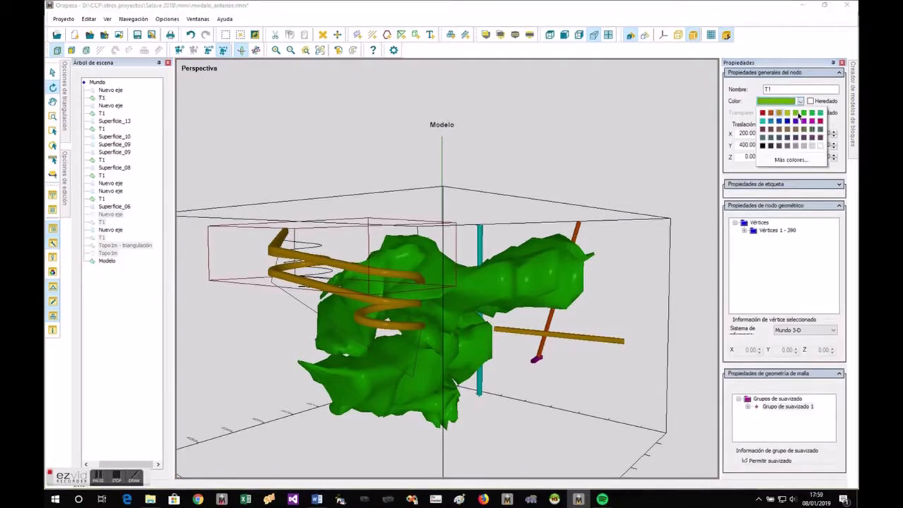
{"action": "left_click", "coordinate": [795, 115]}
Generate a magenta gallery along Superficie_13 with advanced options, the final point elevation unfixed and minimum slope
{"action": "left_click_drag", "start_coordinate": [423, 275], "coordinate": [462, 455]}
{"action": "right_click", "coordinate": [463, 455]}
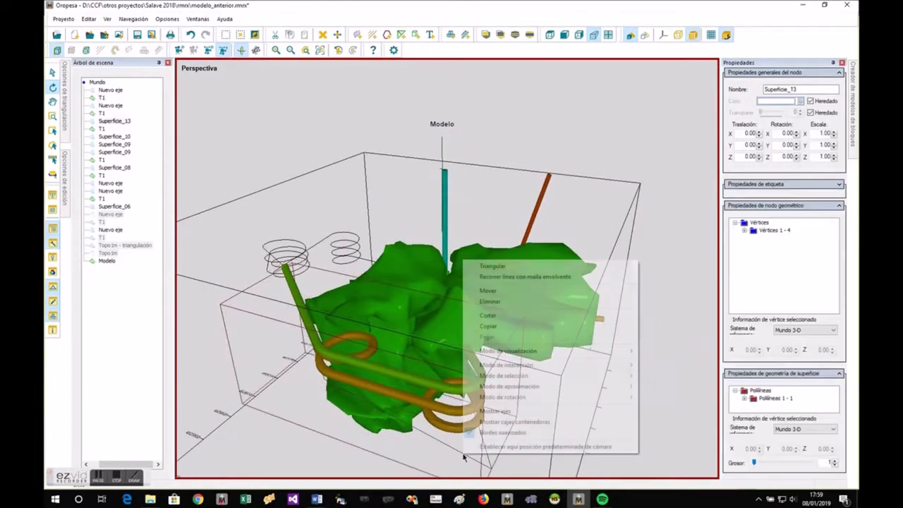
{"action": "left_click", "coordinate": [508, 276]}
{"action": "left_click", "coordinate": [132, 180]}
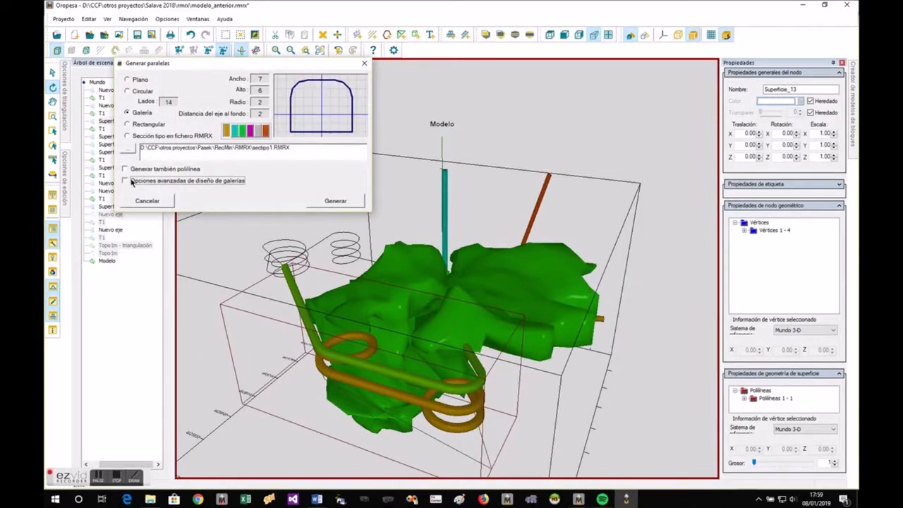
{"action": "left_click", "coordinate": [297, 202]}
{"action": "left_click", "coordinate": [157, 242]}
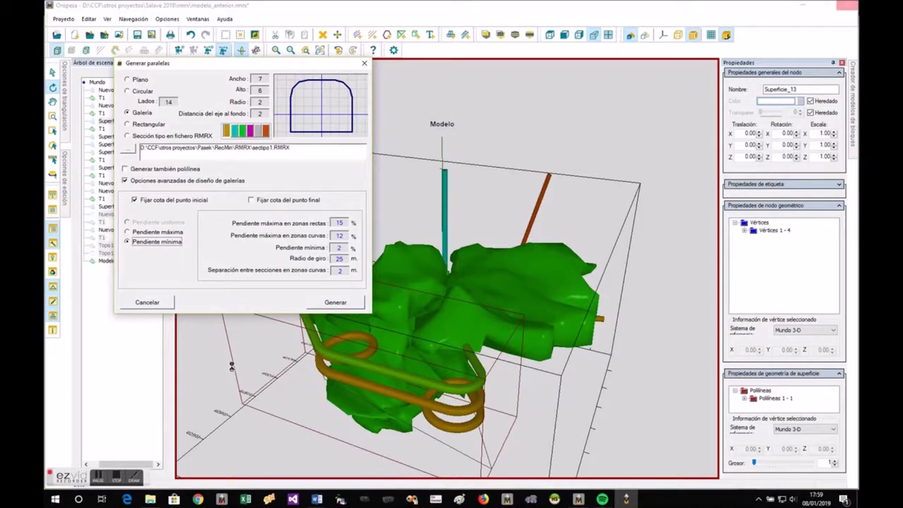
{"action": "left_click", "coordinate": [251, 132]}
{"action": "left_click", "coordinate": [333, 304]}
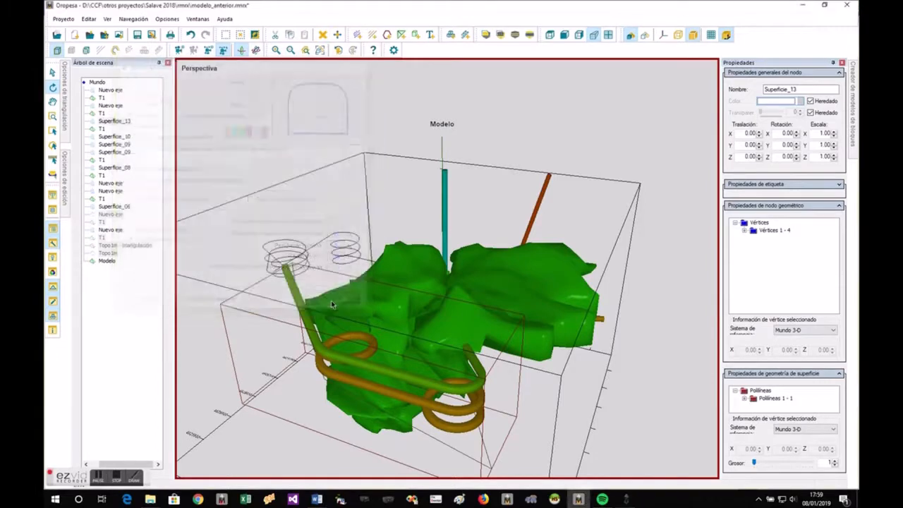
Generate a grey gallery along Superficie_13 with advanced options, the initial point elevation unfixed and maximum slope
{"action": "left_click", "coordinate": [445, 444]}
{"action": "left_click_drag", "start_coordinate": [445, 444], "coordinate": [491, 431]}
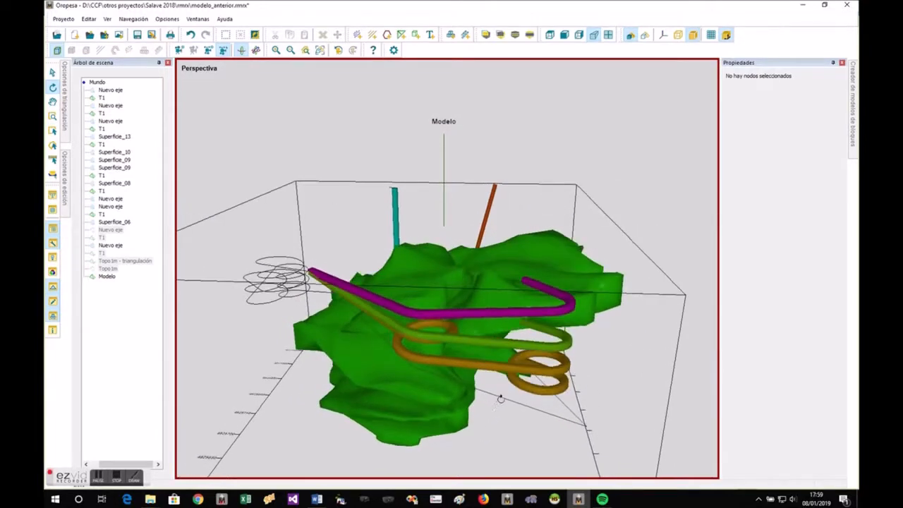
{"action": "right_click", "coordinate": [500, 399]}
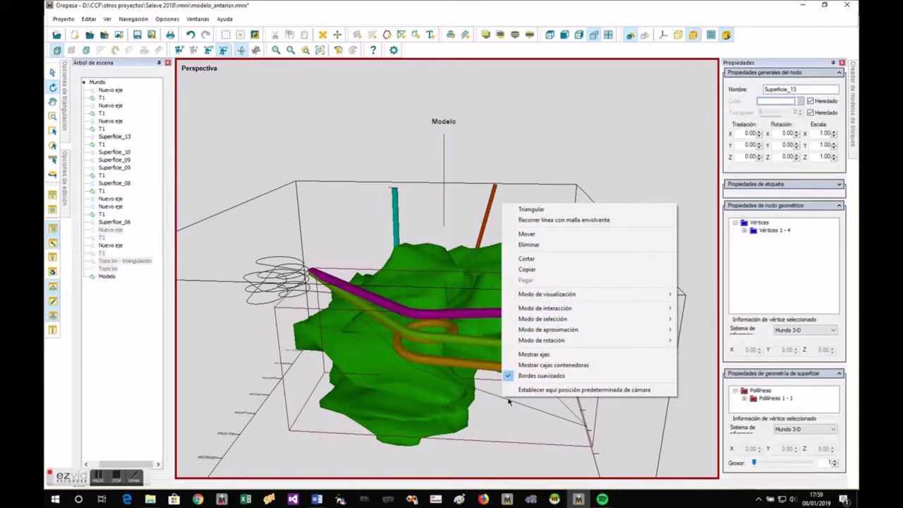
{"action": "left_click", "coordinate": [564, 220]}
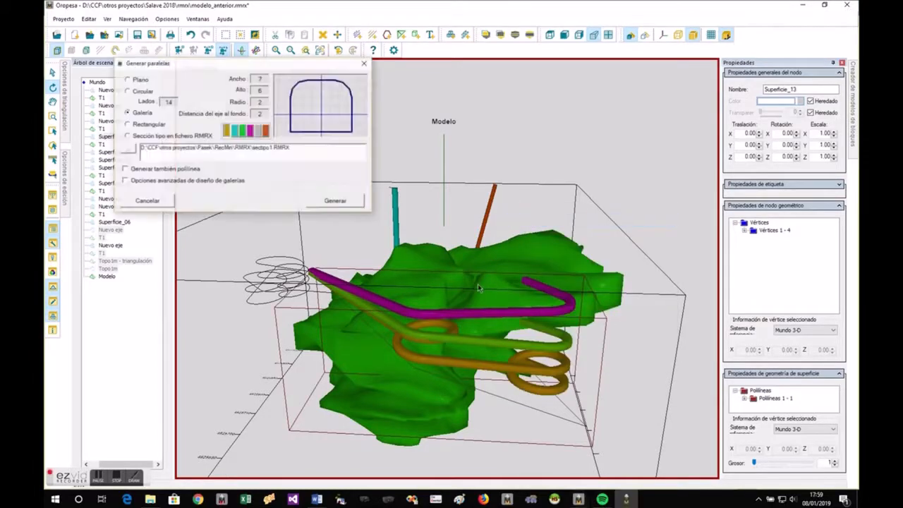
{"action": "left_click", "coordinate": [161, 181]}
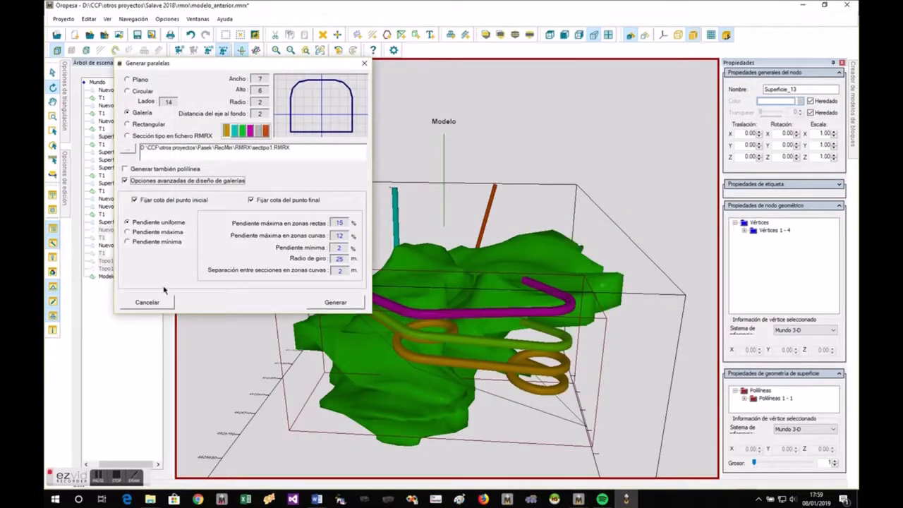
{"action": "left_click", "coordinate": [175, 201]}
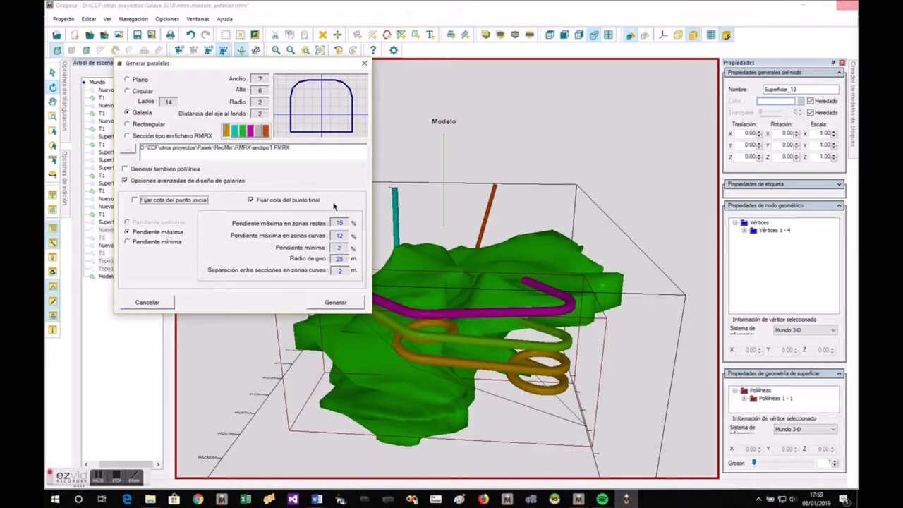
{"action": "left_click", "coordinate": [260, 133]}
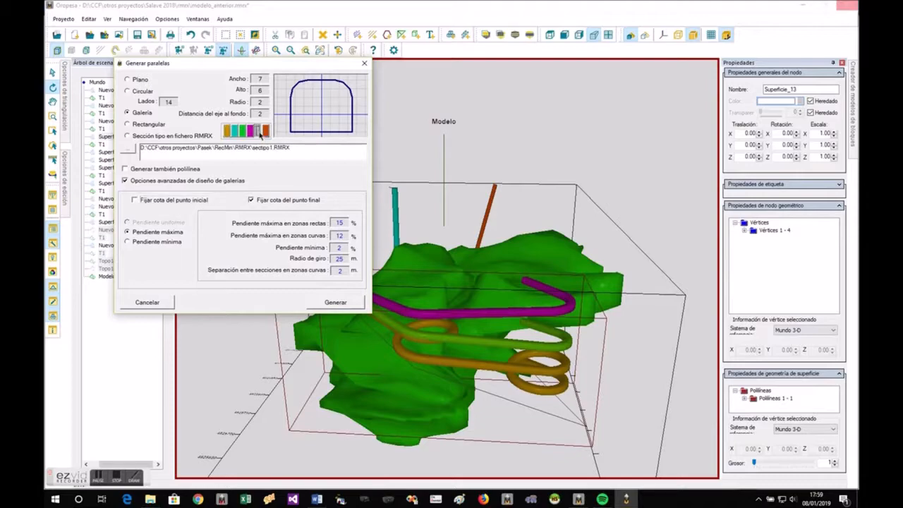
{"action": "left_click", "coordinate": [335, 302]}
Generate a gallery along Superficie_13 with advanced options, the initial point elevation unfixed and minimum slope
{"action": "left_click_drag", "start_coordinate": [570, 423], "coordinate": [607, 382]}
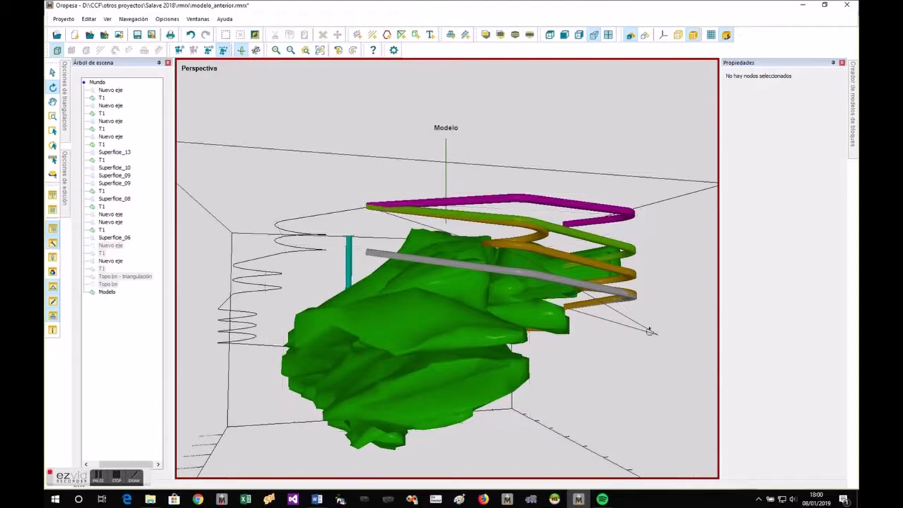
{"action": "left_click_drag", "start_coordinate": [566, 374], "coordinate": [512, 302]}
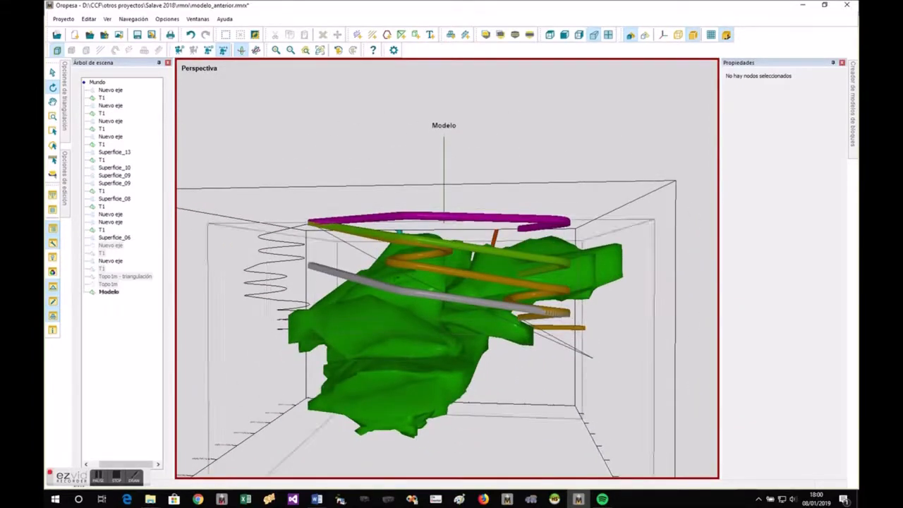
{"action": "left_click", "coordinate": [362, 249]}
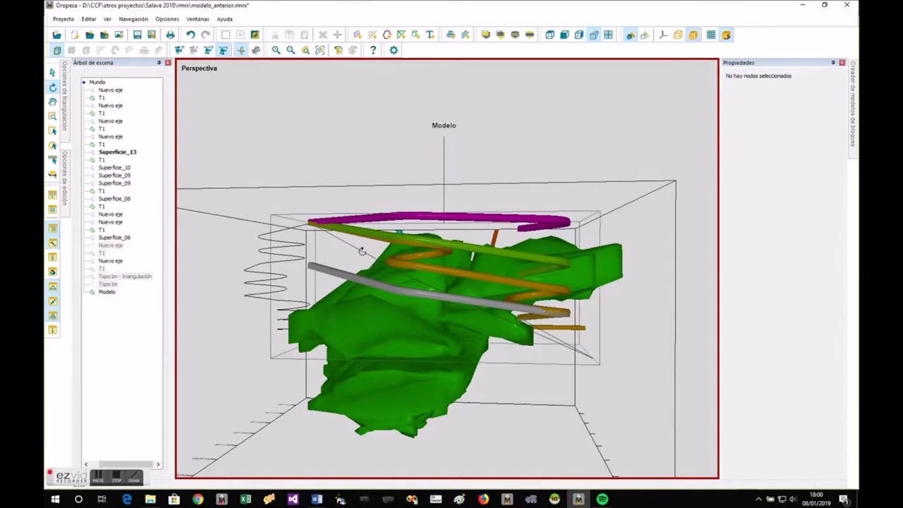
{"action": "right_click", "coordinate": [362, 250]}
{"action": "left_click", "coordinate": [395, 269]}
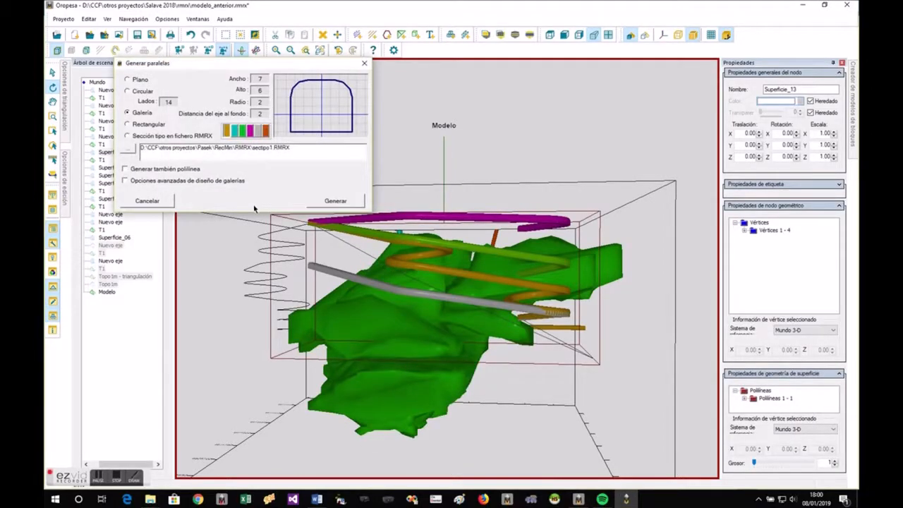
{"action": "left_click", "coordinate": [204, 181]}
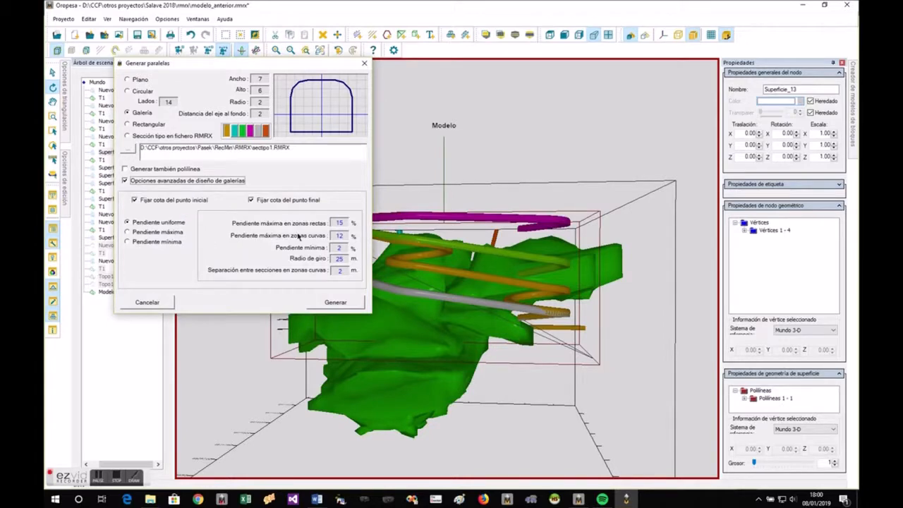
{"action": "left_click", "coordinate": [203, 201]}
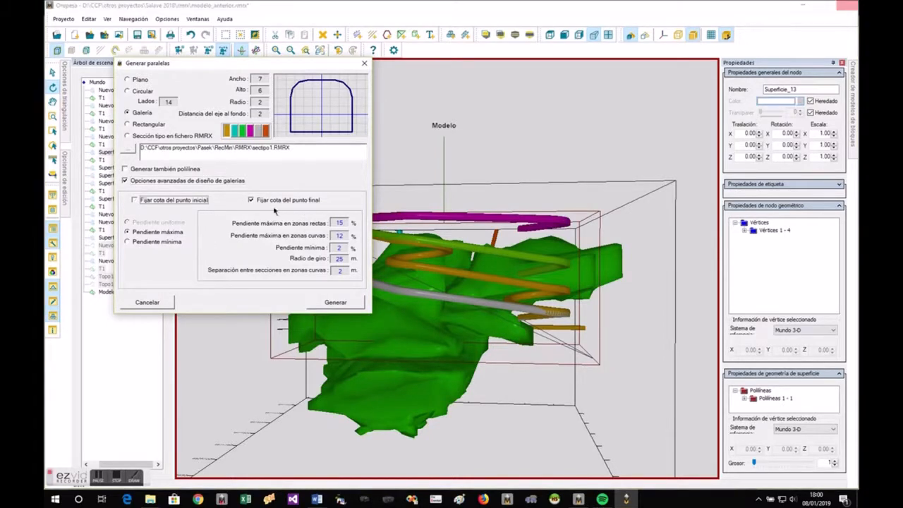
{"action": "left_click", "coordinate": [167, 242]}
{"action": "left_click", "coordinate": [337, 302]}
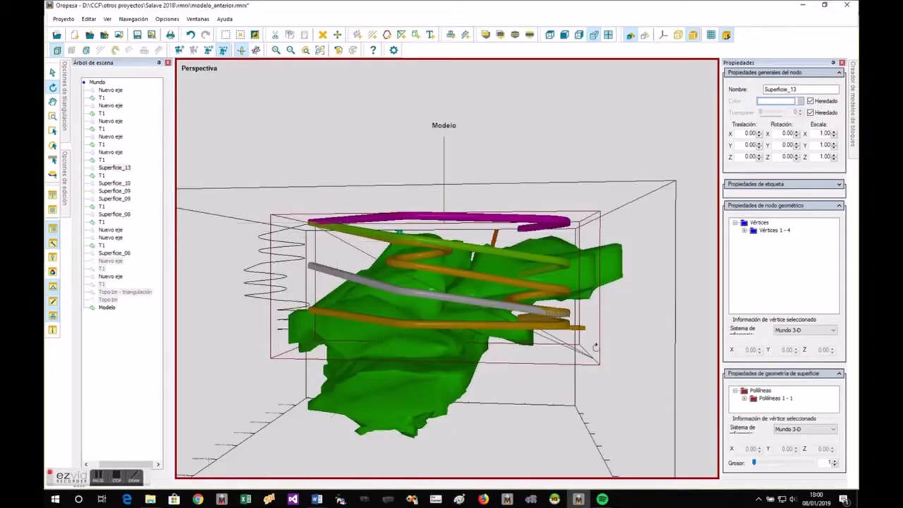
{"action": "left_click_drag", "start_coordinate": [595, 347], "coordinate": [645, 376]}
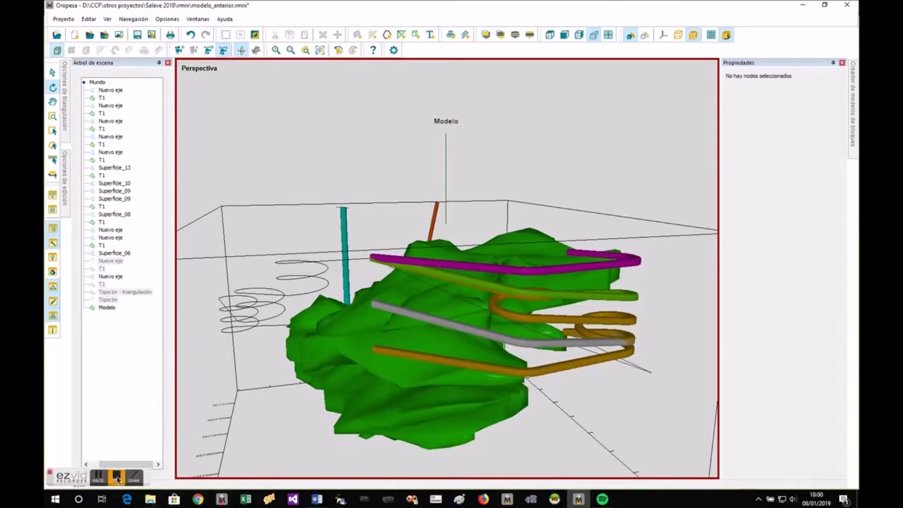
{"action": "left_click", "coordinate": [117, 479]}
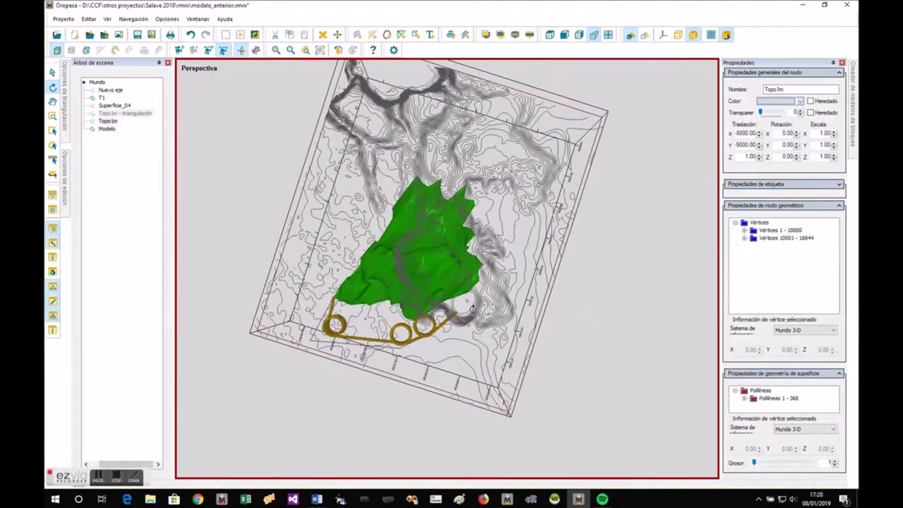
Draw an open seven-vertex polyline over the topography, curving around the far side of the ore body from the existing gallery
{"action": "left_click_drag", "start_coordinate": [472, 312], "coordinate": [473, 307]}
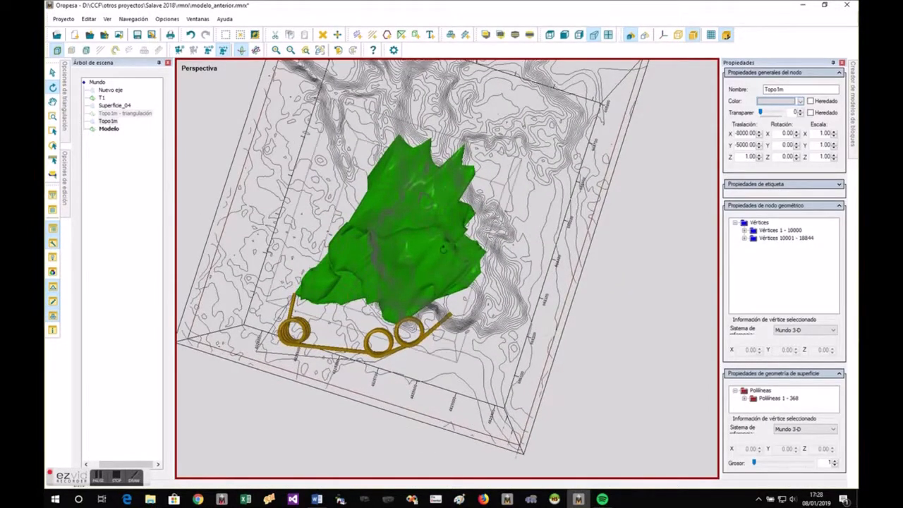
{"action": "scroll", "coordinate": [467, 297], "scroll_direction": "up", "scroll_amount": 2}
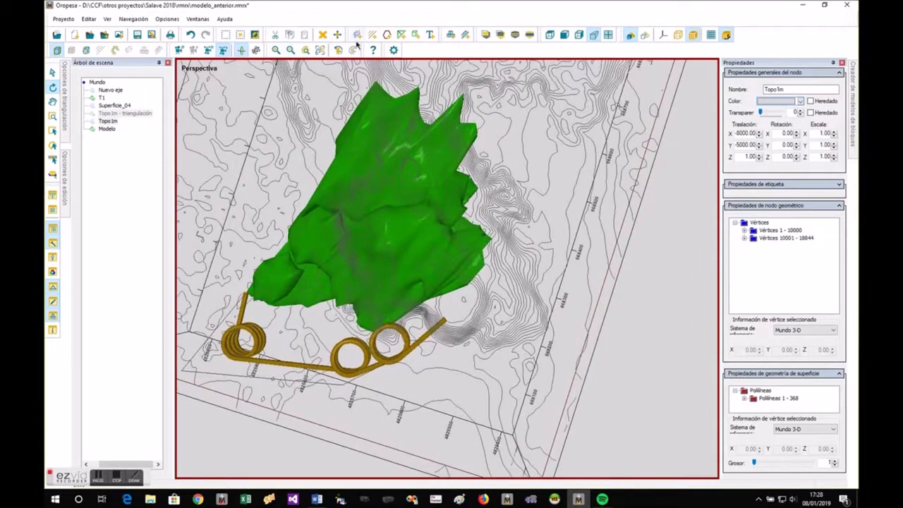
{"action": "left_click", "coordinate": [387, 36]}
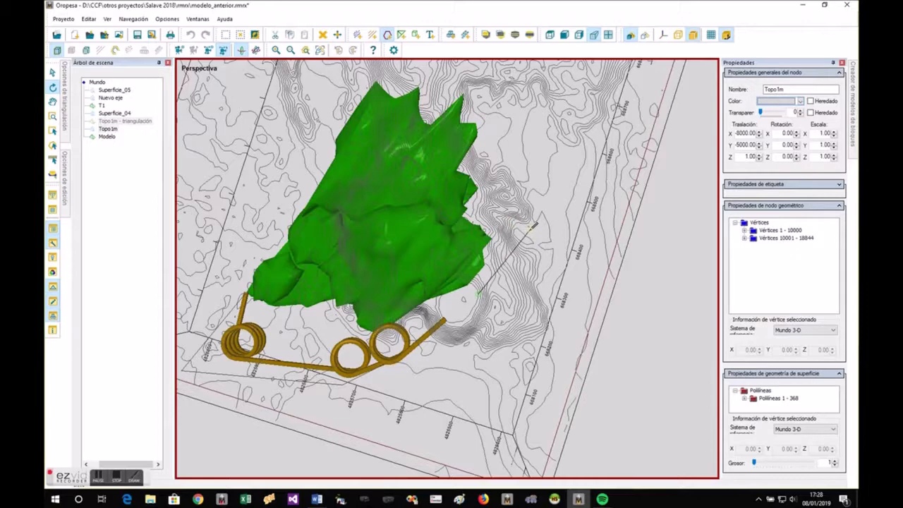
{"action": "left_click", "coordinate": [524, 227]}
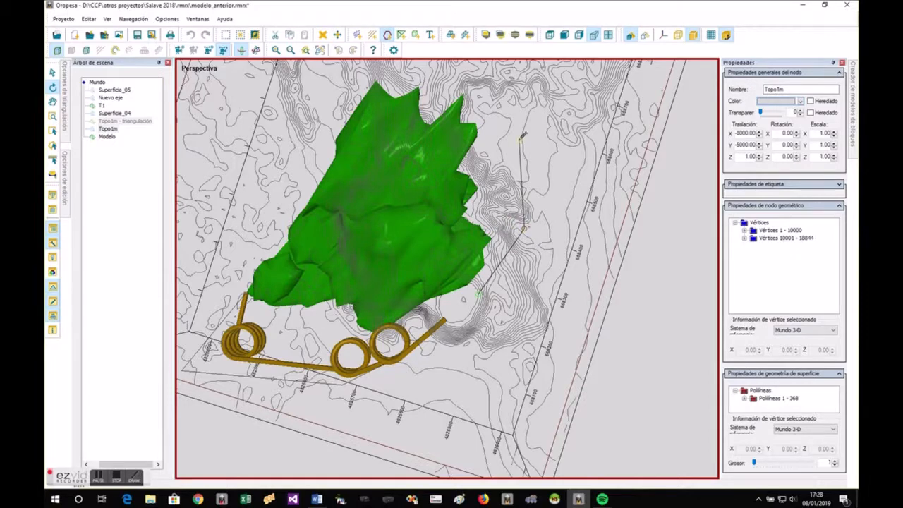
{"action": "scroll", "coordinate": [522, 134], "scroll_direction": "down", "scroll_amount": 5}
{"action": "left_click", "coordinate": [516, 166]}
{"action": "left_click", "coordinate": [457, 121]}
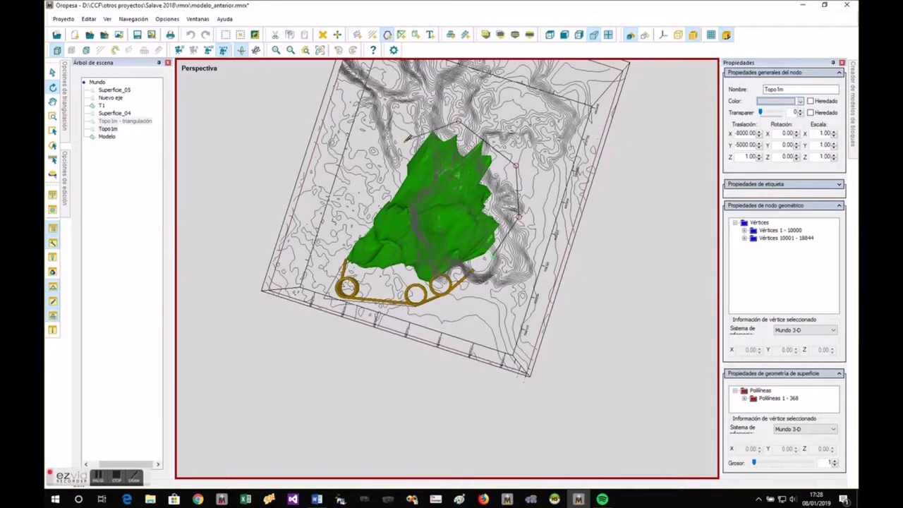
{"action": "left_click", "coordinate": [403, 144]}
{"action": "scroll", "coordinate": [366, 204], "scroll_direction": "up", "scroll_amount": 5}
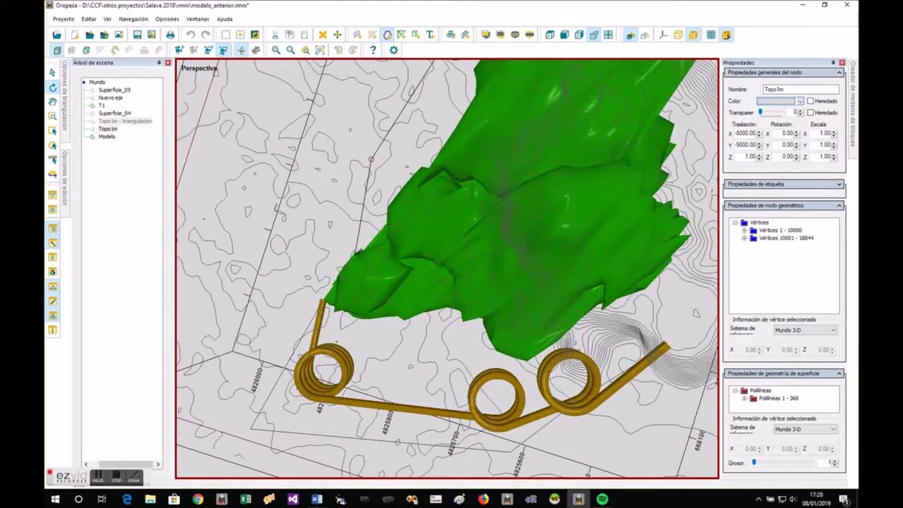
{"action": "left_click", "coordinate": [364, 250]}
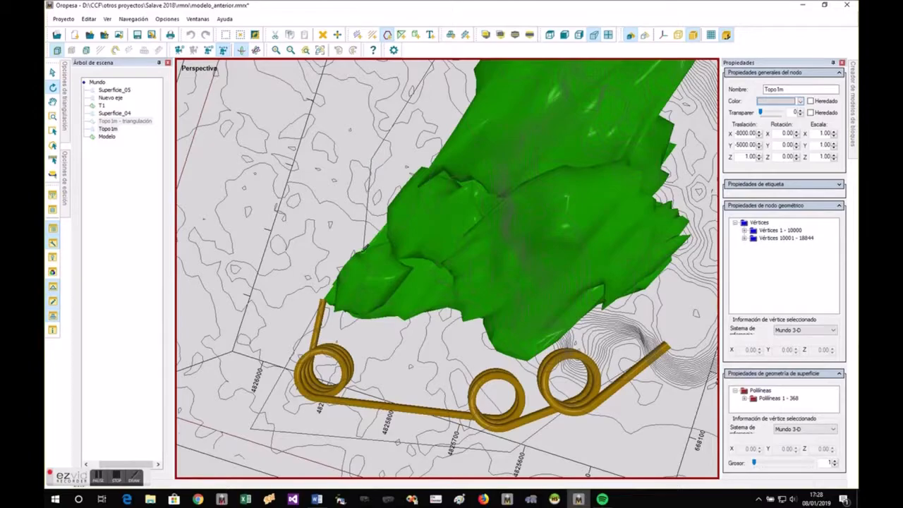
{"action": "key", "text": "Escape"}
Move the low end vertex of the new Superficie_05 polyline straight down towards the base of the ore body
{"action": "mouse_move", "coordinate": [343, 229]}
{"action": "left_mouse_down"}
{"action": "mouse_move", "coordinate": [436, 225]}
{"action": "mouse_move", "coordinate": [513, 168]}
{"action": "mouse_move", "coordinate": [548, 103]}
{"action": "left_mouse_up"}
{"action": "left_click_drag", "start_coordinate": [393, 338], "coordinate": [416, 333]}
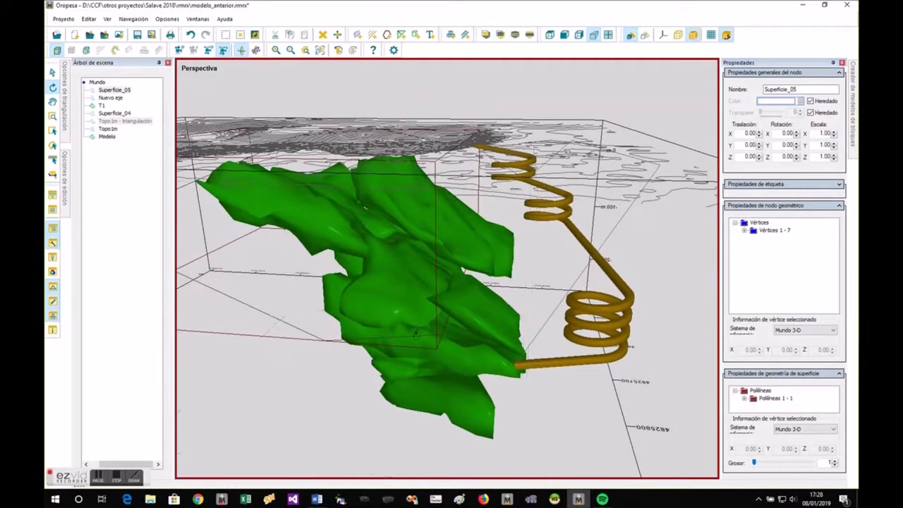
{"action": "left_click", "coordinate": [87, 51]}
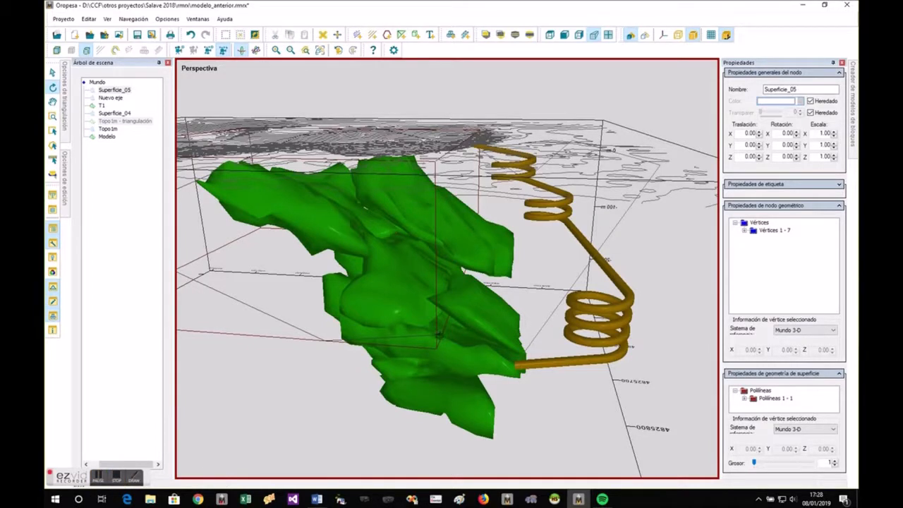
{"action": "right_click", "coordinate": [437, 167]}
{"action": "left_click", "coordinate": [463, 175]}
{"action": "left_click_drag", "start_coordinate": [445, 334], "coordinate": [445, 402]}
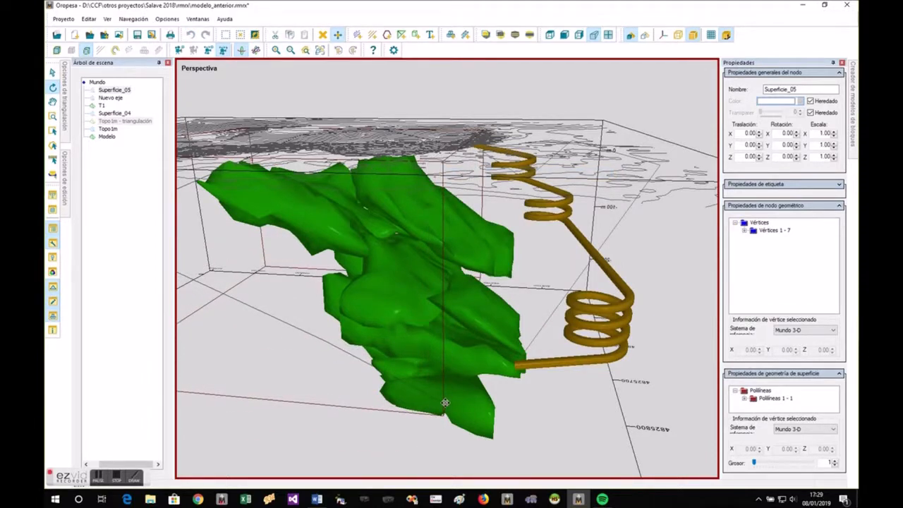
{"action": "key", "text": "Escape"}
Generate a cyan gallery along Superficie_05 with advanced options, both end elevations fixed and uniform slope
{"action": "left_click_drag", "start_coordinate": [500, 427], "coordinate": [372, 368]}
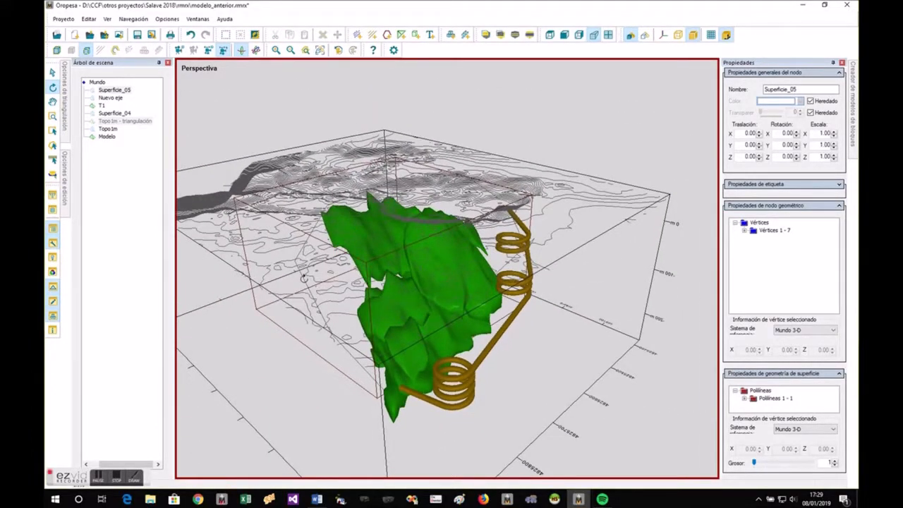
{"action": "left_click", "coordinate": [58, 50]}
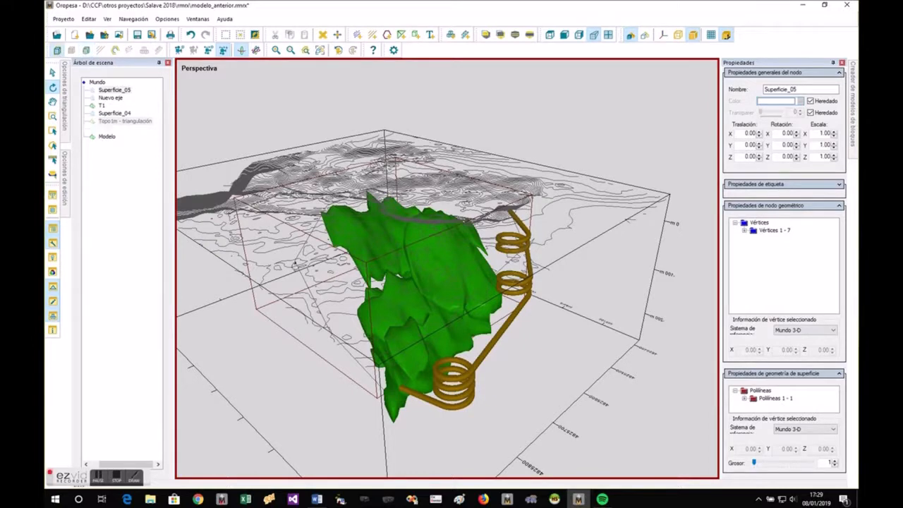
{"action": "right_click", "coordinate": [305, 281]}
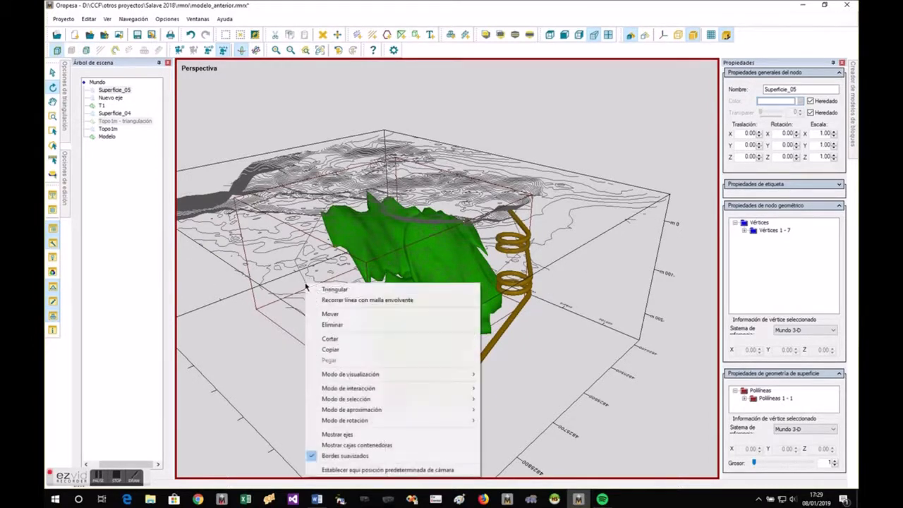
{"action": "left_click", "coordinate": [336, 303]}
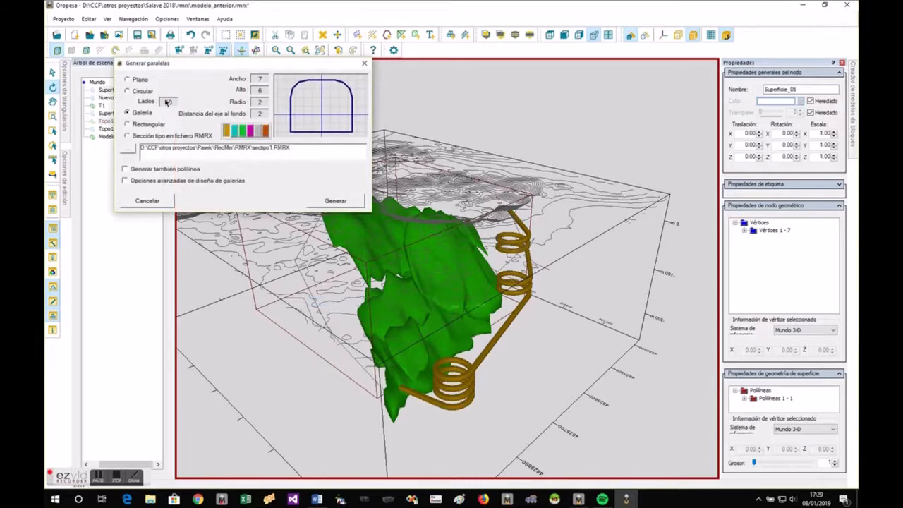
{"action": "left_click", "coordinate": [162, 180]}
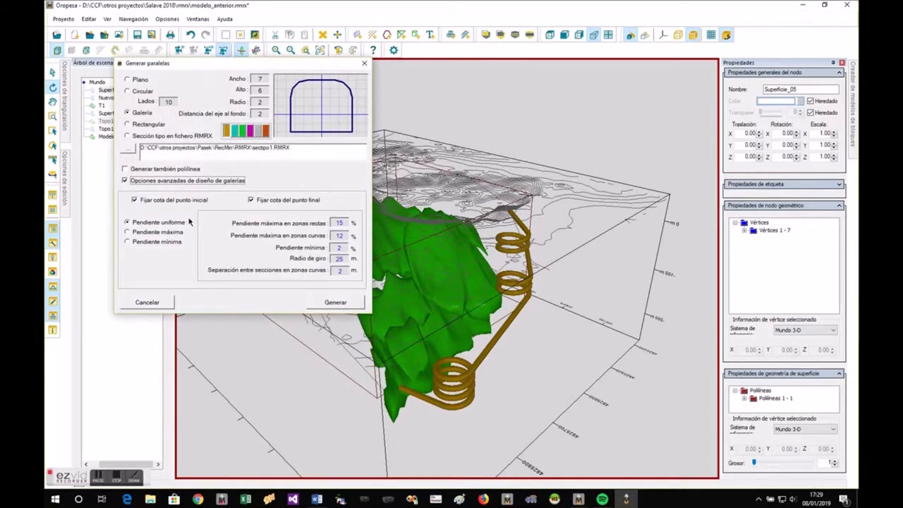
{"action": "left_click", "coordinate": [337, 306]}
{"action": "left_click", "coordinate": [236, 132]}
{"action": "left_click", "coordinate": [330, 302]}
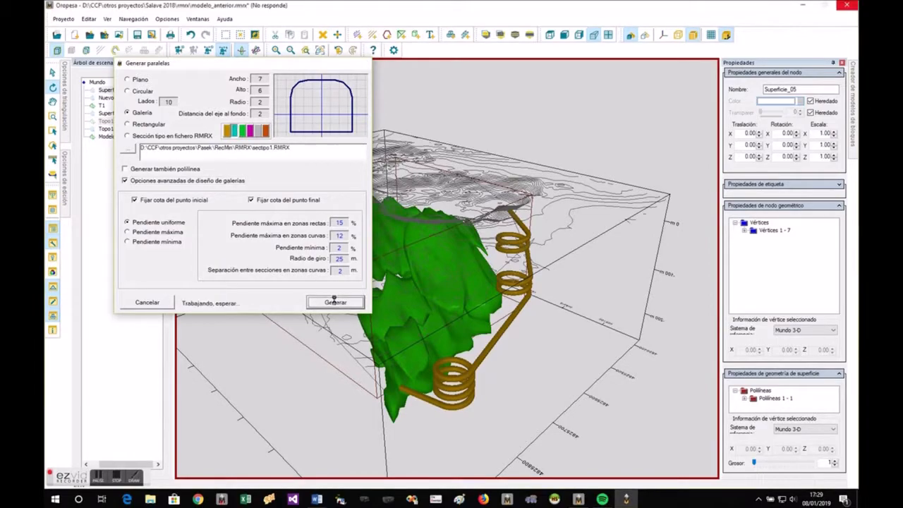
Hide the T1 mesh of the new gallery around the far side of the ore body, keeping its axis displayed
{"action": "left_click_drag", "start_coordinate": [333, 299], "coordinate": [321, 203]}
{"action": "scroll", "coordinate": [402, 282], "scroll_direction": "down", "scroll_amount": 5}
{"action": "left_click_drag", "start_coordinate": [416, 289], "coordinate": [540, 333]}
{"action": "left_click_drag", "start_coordinate": [322, 331], "coordinate": [122, 391]}
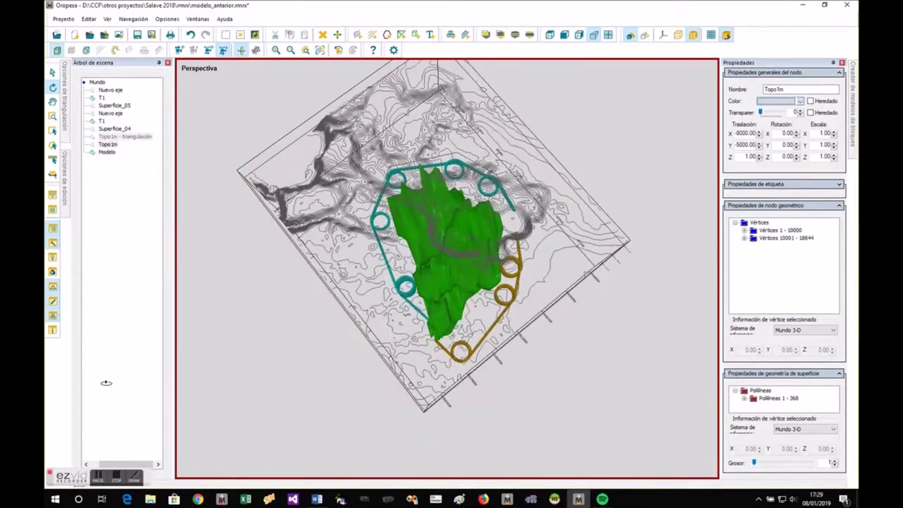
{"action": "left_click", "coordinate": [404, 344]}
{"action": "left_click_drag", "start_coordinate": [404, 345], "coordinate": [554, 210]}
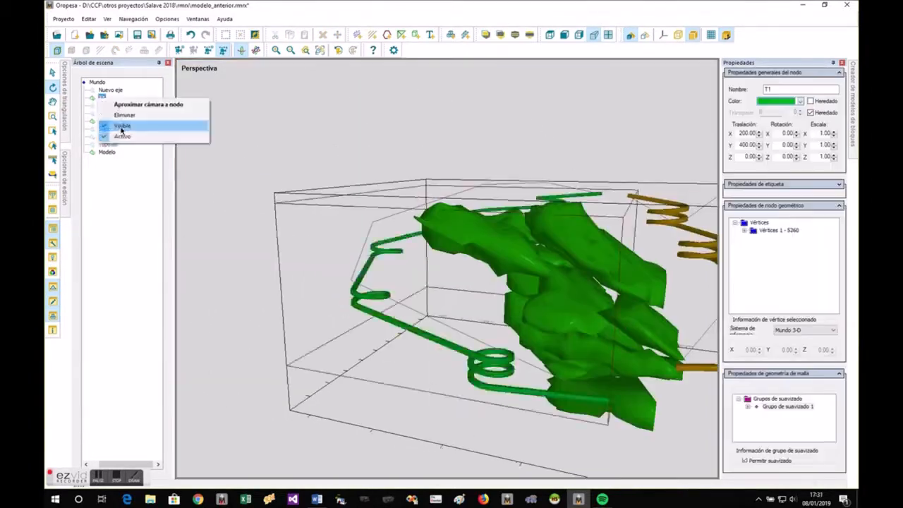
{"action": "left_click", "coordinate": [106, 125]}
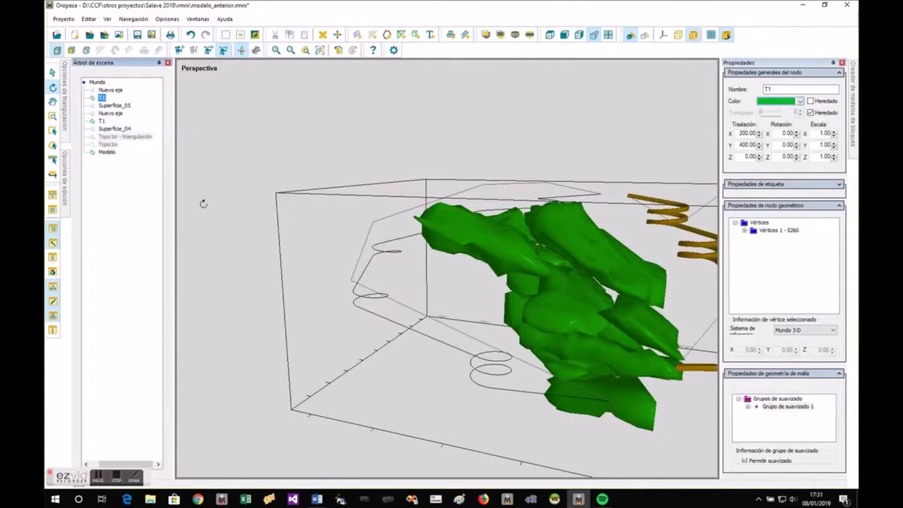
Draw a straight open polyline from the middle loop of the hidden gallery's axis to the ore body
{"action": "left_click_drag", "start_coordinate": [408, 289], "coordinate": [413, 301]}
{"action": "scroll", "coordinate": [397, 277], "scroll_direction": "up", "scroll_amount": 5}
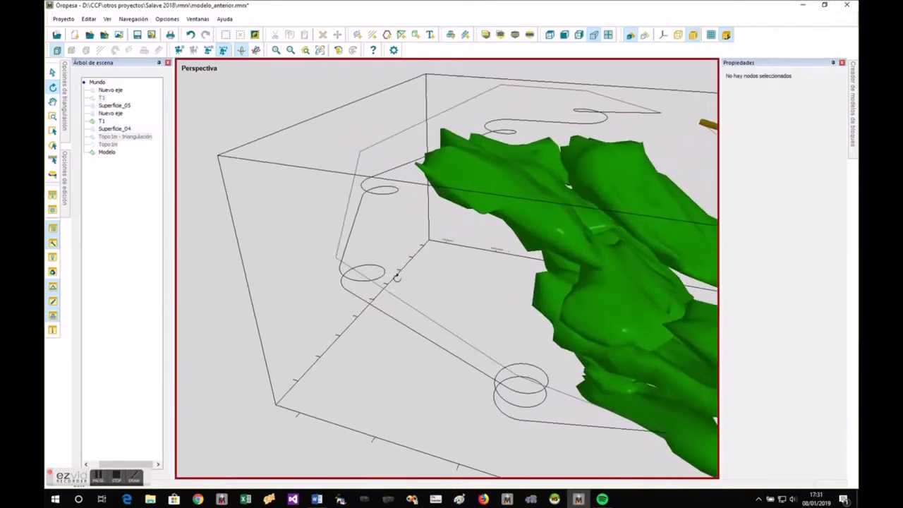
{"action": "left_click", "coordinate": [387, 36]}
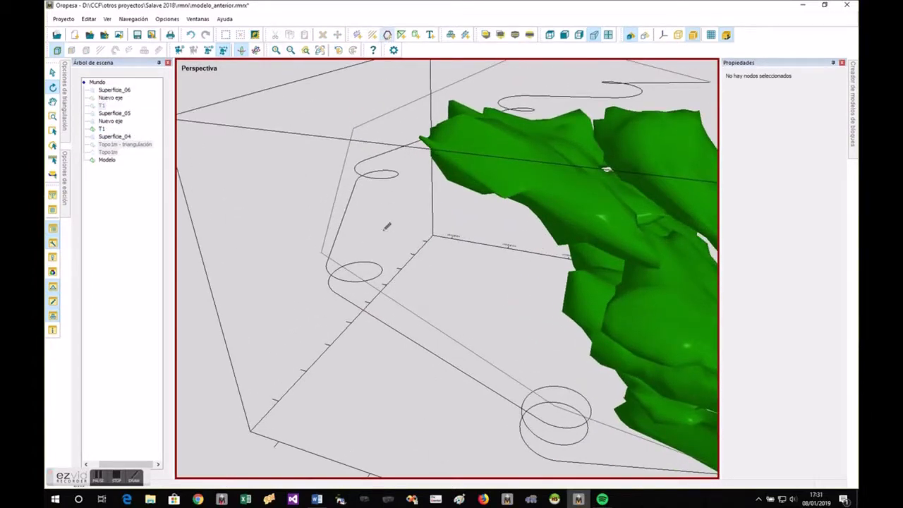
{"action": "left_click", "coordinate": [382, 268]}
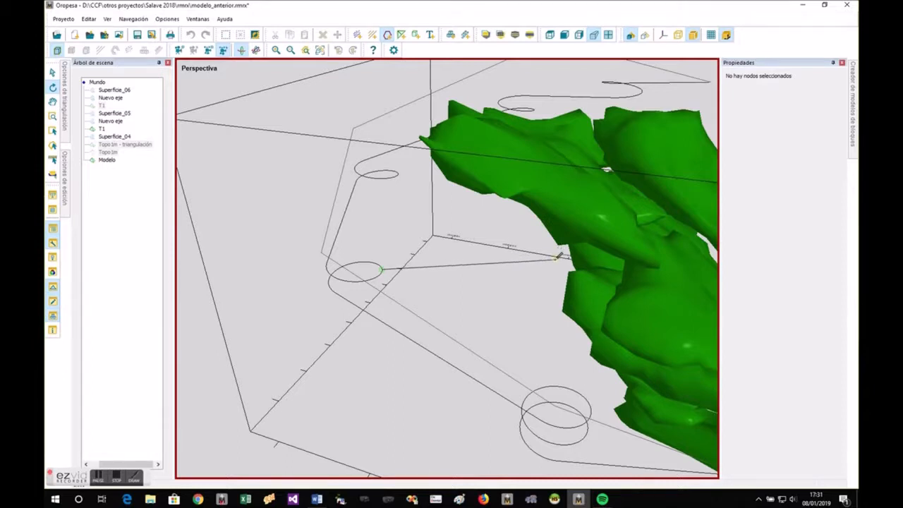
{"action": "key", "text": "Escape"}
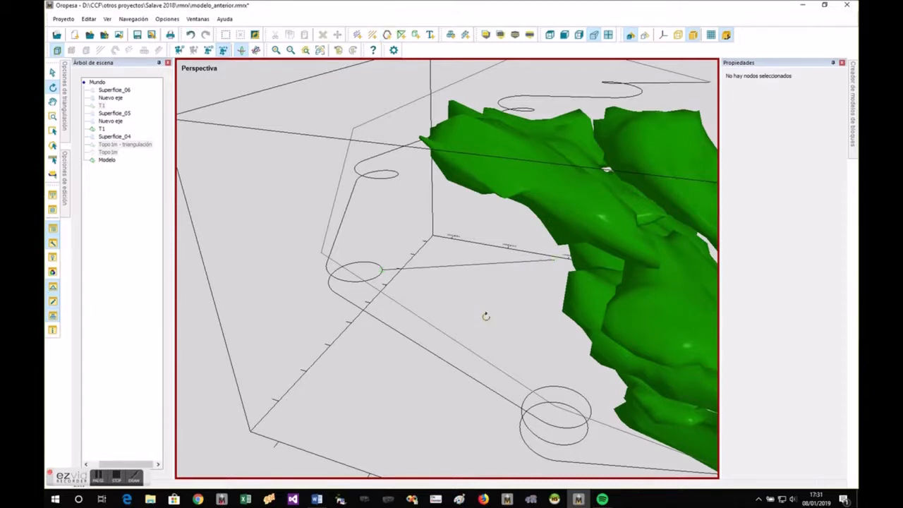
Generate a gallery along Superficie_06 with advanced options, both end elevations fixed and uniform slope
{"action": "left_click", "coordinate": [486, 261]}
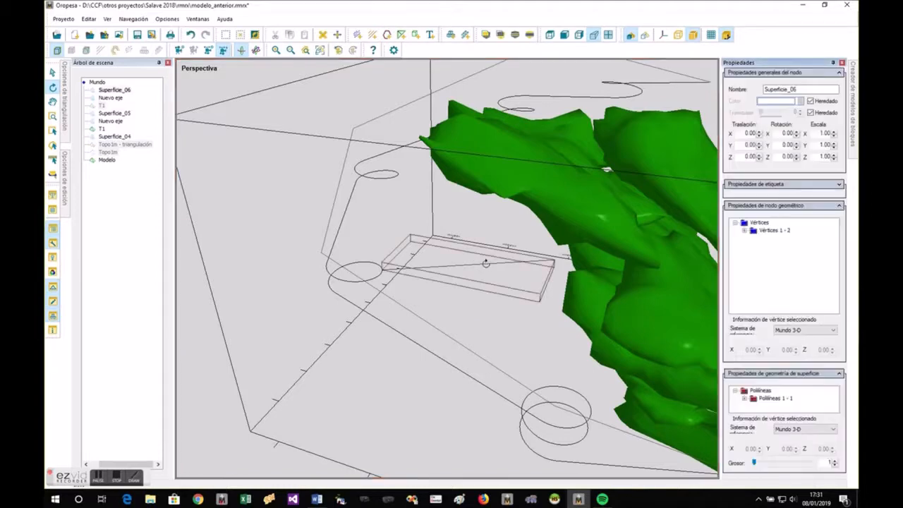
{"action": "left_click", "coordinate": [485, 305]}
{"action": "left_click_drag", "start_coordinate": [488, 332], "coordinate": [437, 278]}
{"action": "left_click", "coordinate": [436, 278]}
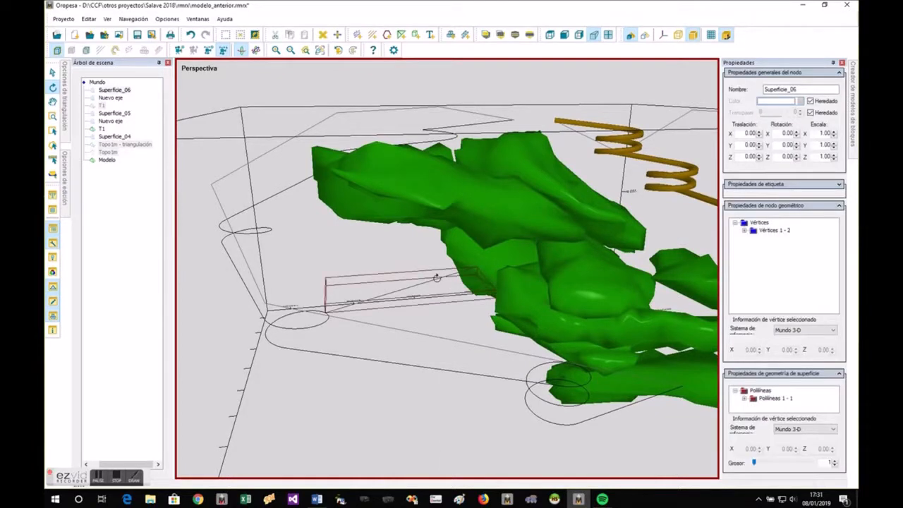
{"action": "right_click", "coordinate": [437, 278]}
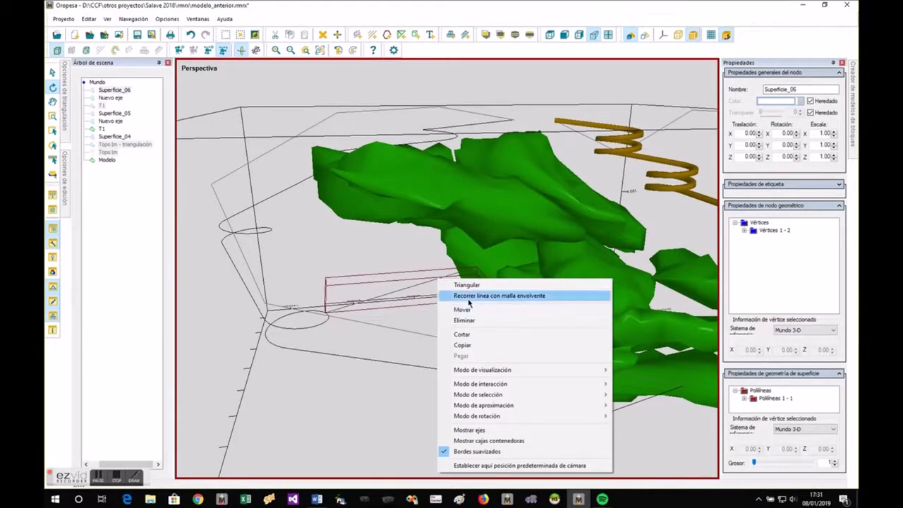
{"action": "left_click_drag", "start_coordinate": [398, 336], "coordinate": [378, 307]}
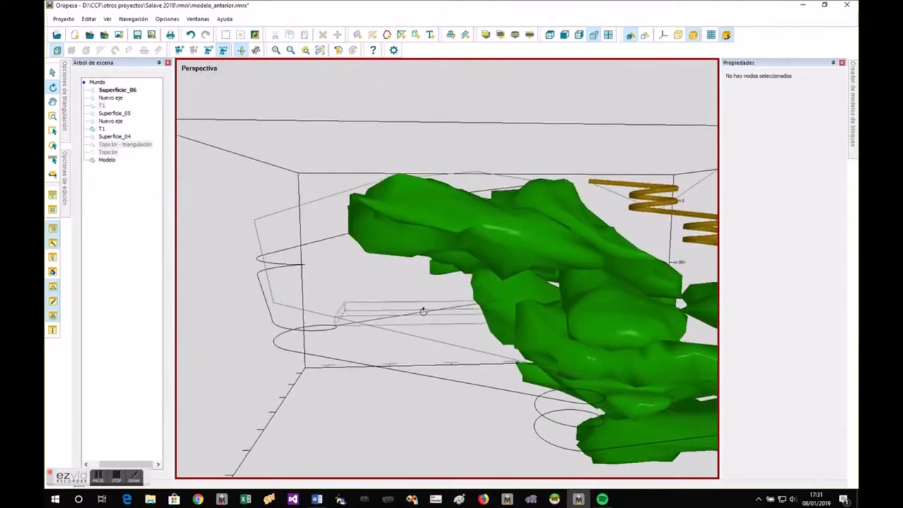
{"action": "left_click", "coordinate": [423, 312]}
{"action": "right_click", "coordinate": [423, 314]}
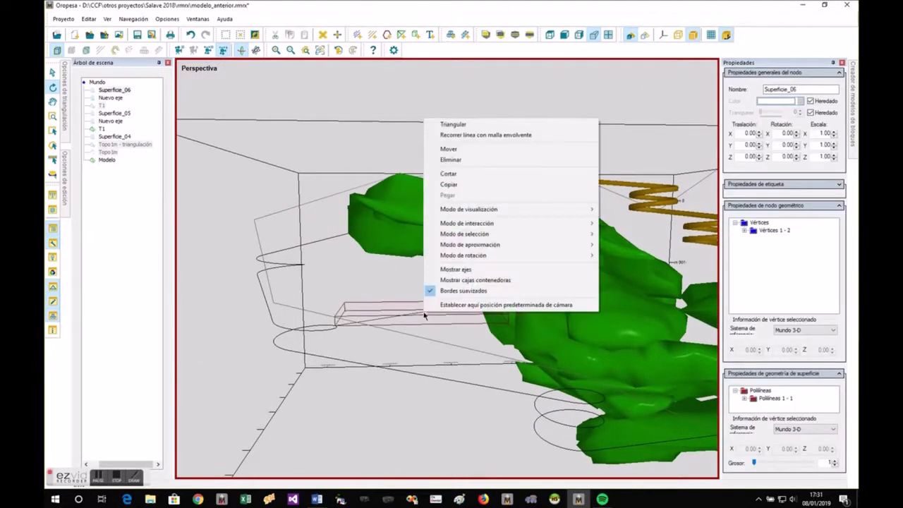
{"action": "left_click", "coordinate": [454, 134]}
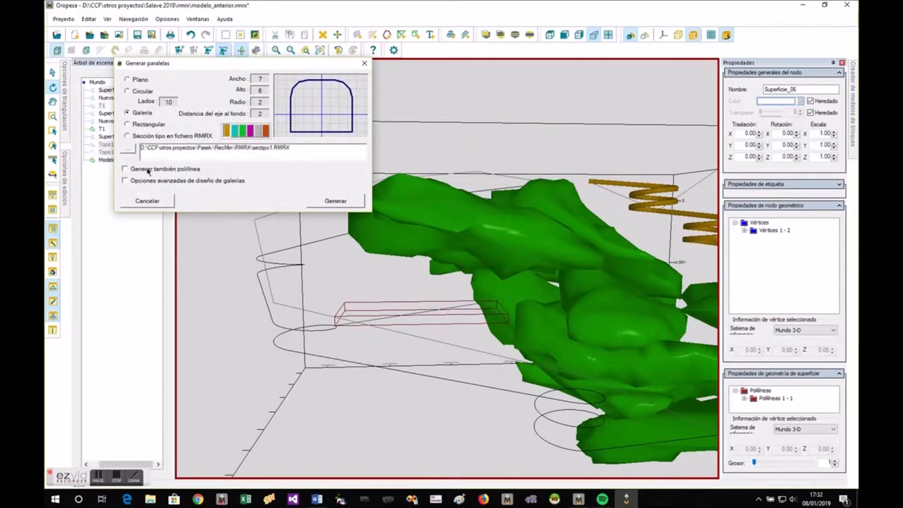
{"action": "left_click", "coordinate": [185, 180]}
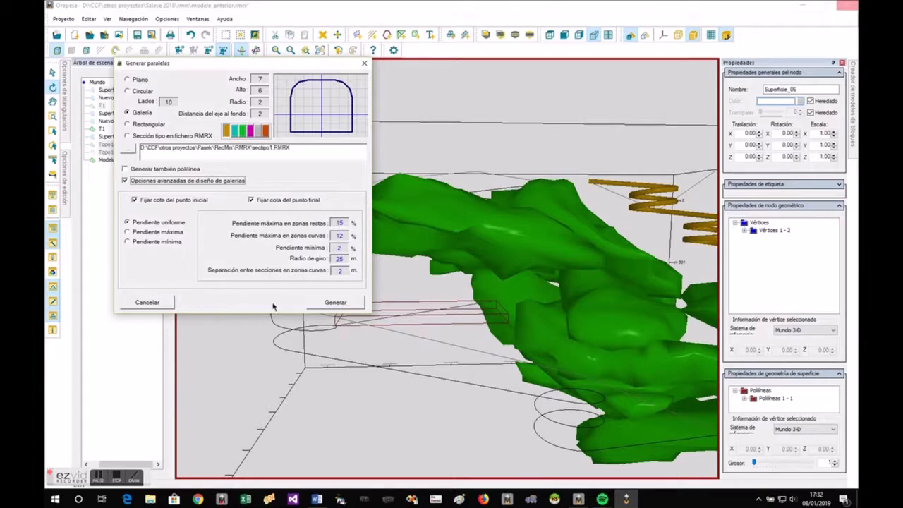
{"action": "left_click", "coordinate": [337, 302]}
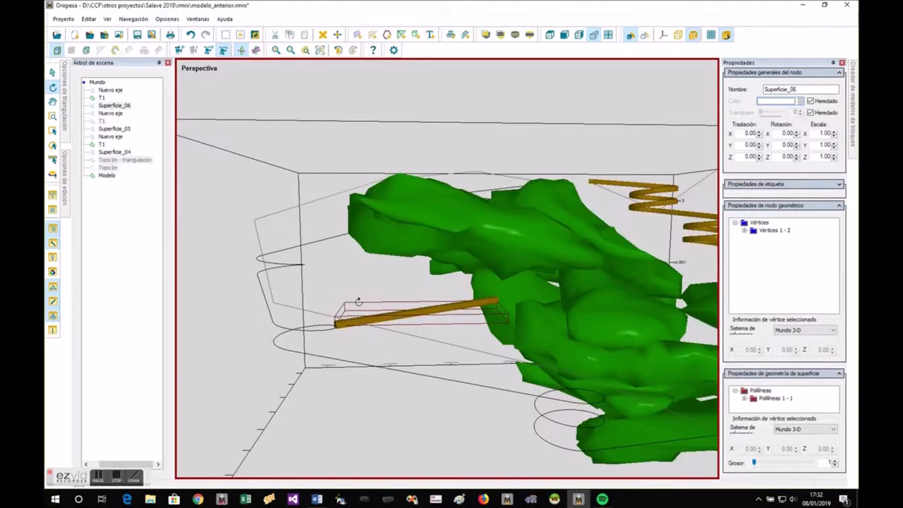
Delete the original Superficie_05 polyline, keeping the generated gallery axis
{"action": "left_click_drag", "start_coordinate": [359, 302], "coordinate": [488, 328]}
{"action": "scroll", "coordinate": [456, 333], "scroll_direction": "up", "scroll_amount": 4}
{"action": "left_click", "coordinate": [426, 321]}
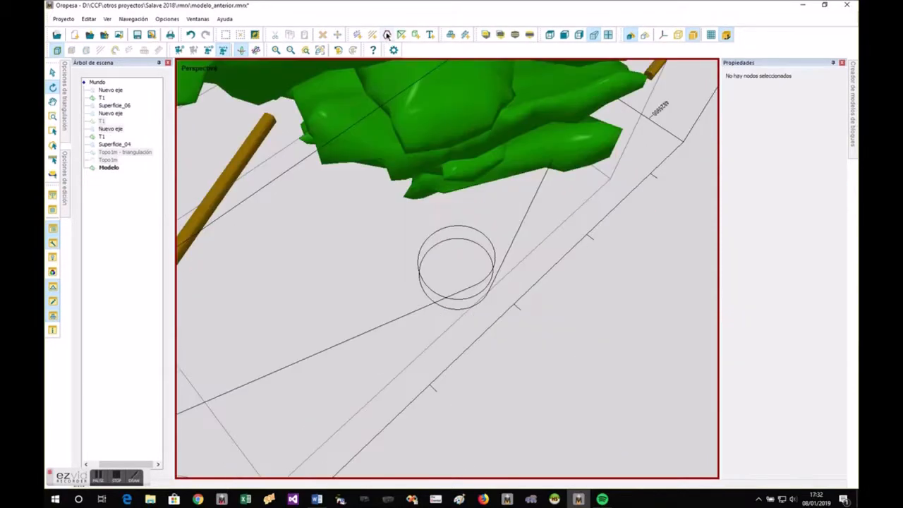
Draw a short open polyline from the lowest loop of the gallery axis, pointing away from the ore body
{"action": "left_click", "coordinate": [387, 35]}
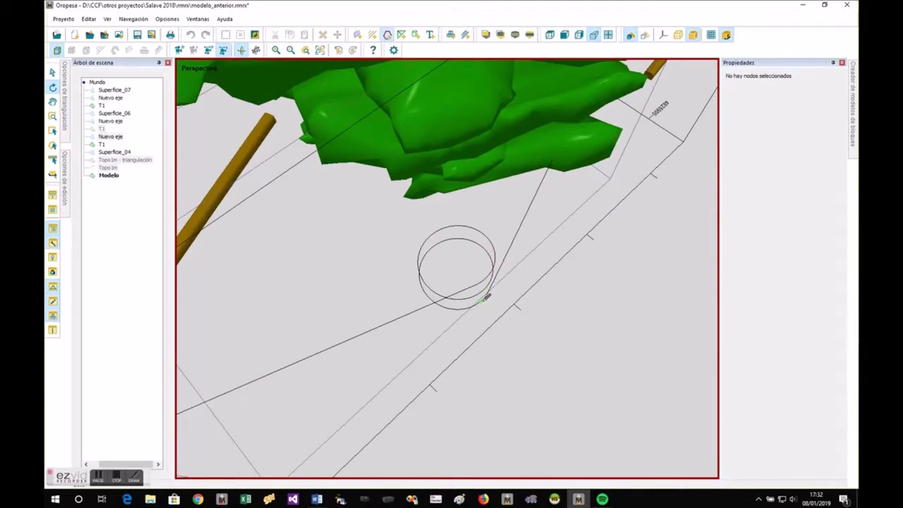
{"action": "left_click", "coordinate": [484, 297]}
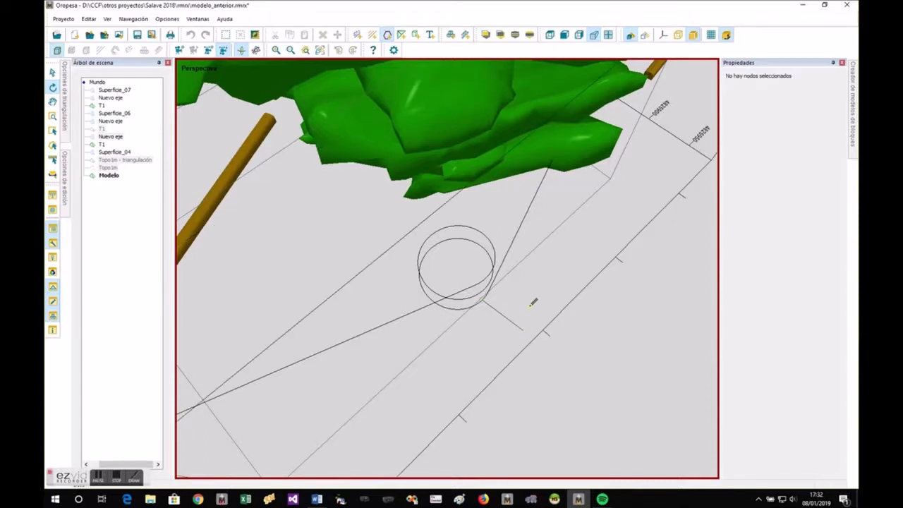
{"action": "left_click", "coordinate": [519, 319]}
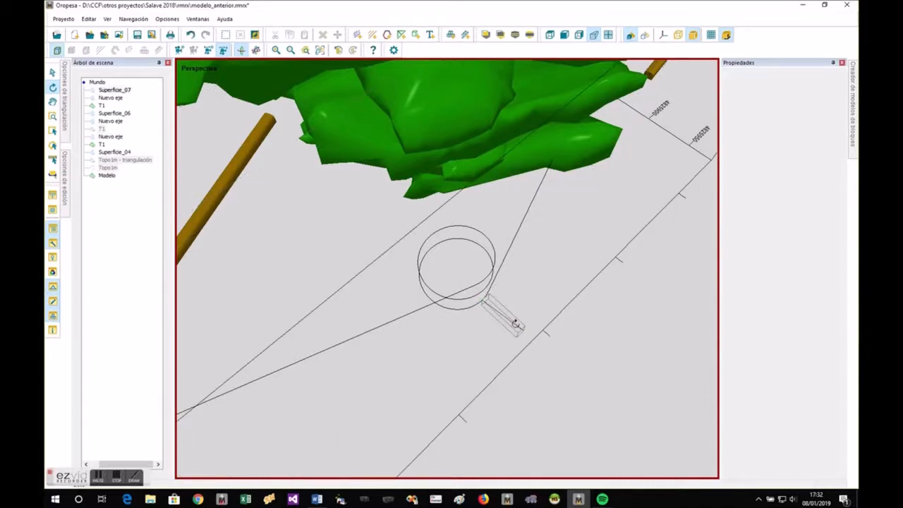
Generate a grey gallery along Superficie_07 with advanced options, the final point elevation unfixed and minimum slope
{"action": "right_click", "coordinate": [516, 323]}
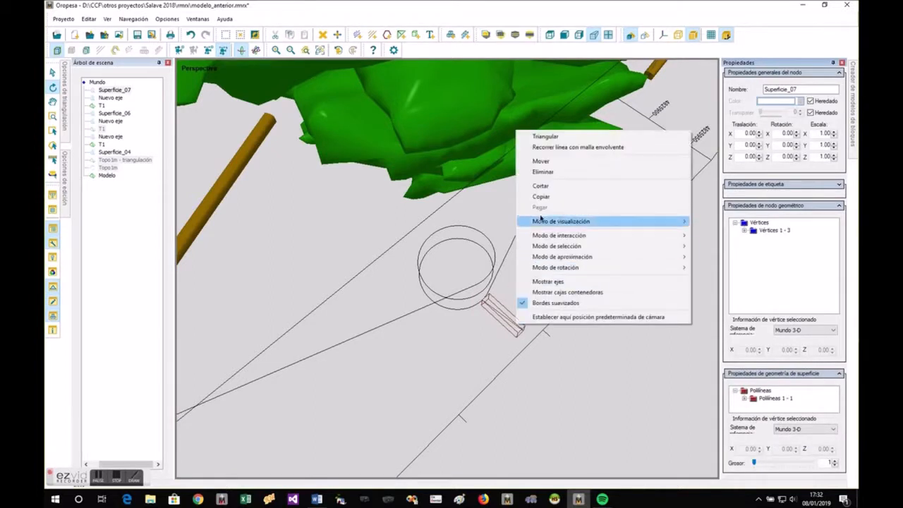
{"action": "left_click", "coordinate": [544, 148]}
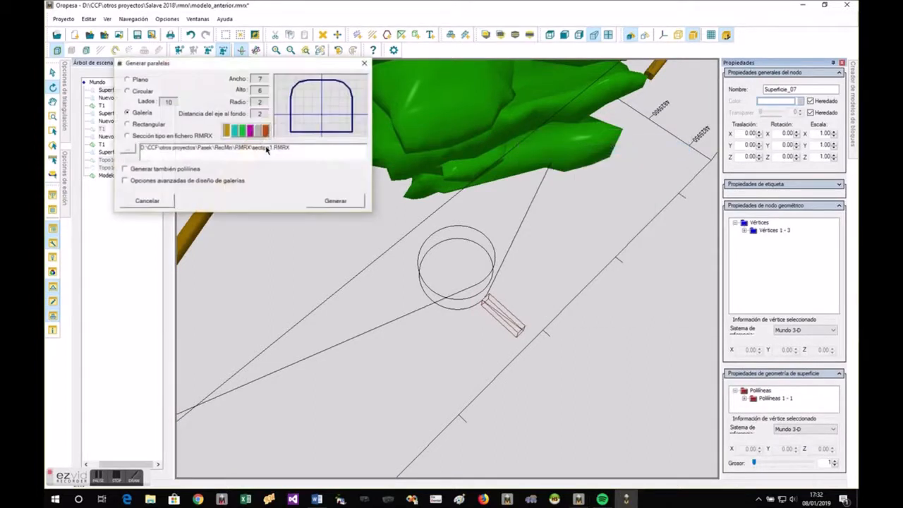
{"action": "left_click", "coordinate": [126, 180]}
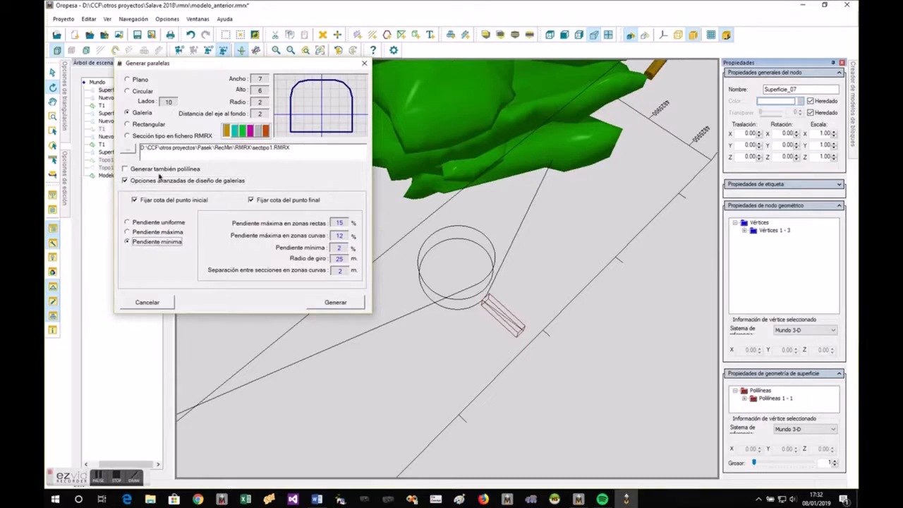
{"action": "left_click", "coordinate": [252, 200]}
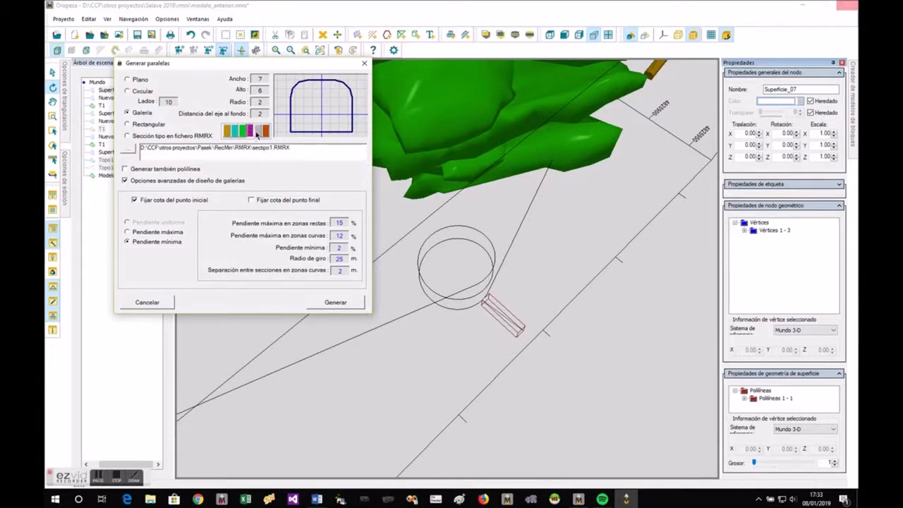
{"action": "left_click", "coordinate": [338, 302]}
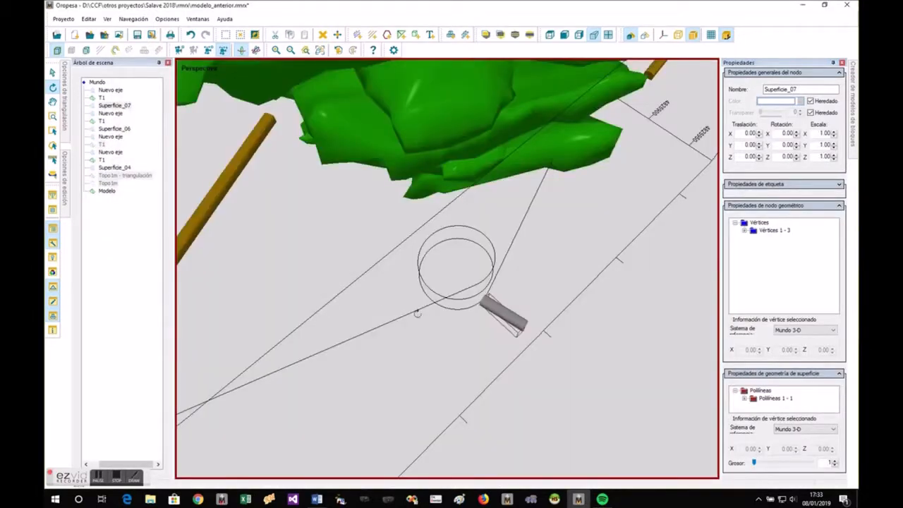
Move the outer end vertex of the Superficie_07 polyline straight up, above the level of the grey gallery
{"action": "left_click_drag", "start_coordinate": [476, 327], "coordinate": [521, 386]}
{"action": "left_click_drag", "start_coordinate": [515, 341], "coordinate": [513, 272]}
{"action": "left_click_drag", "start_coordinate": [515, 386], "coordinate": [519, 428]}
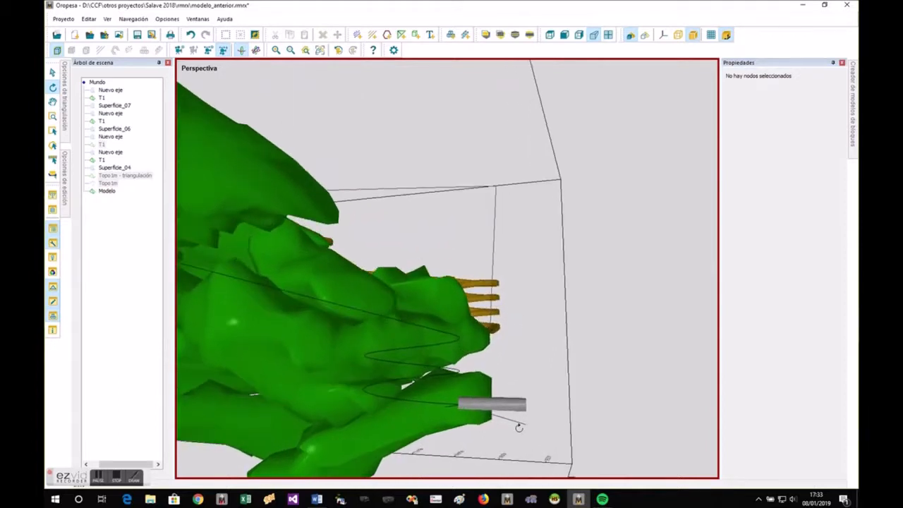
{"action": "left_click", "coordinate": [522, 419]}
{"action": "right_click", "coordinate": [522, 425]}
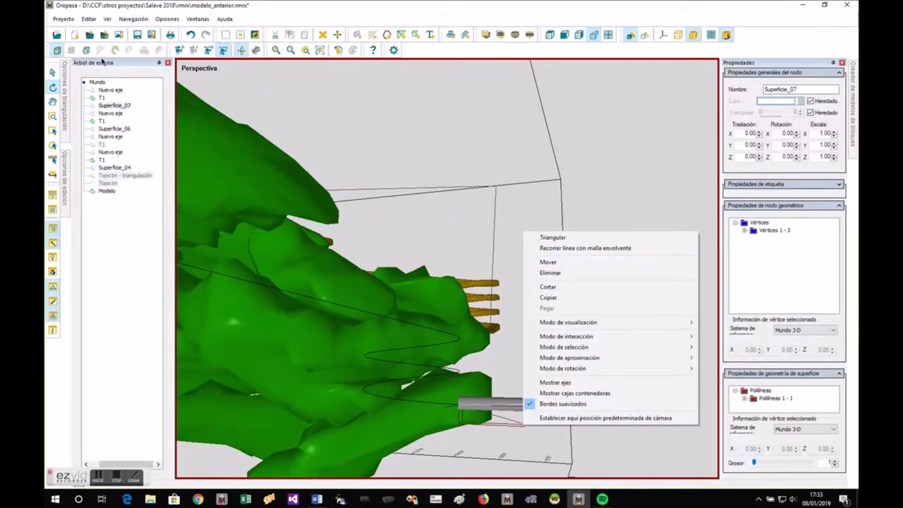
{"action": "left_click", "coordinate": [86, 50]}
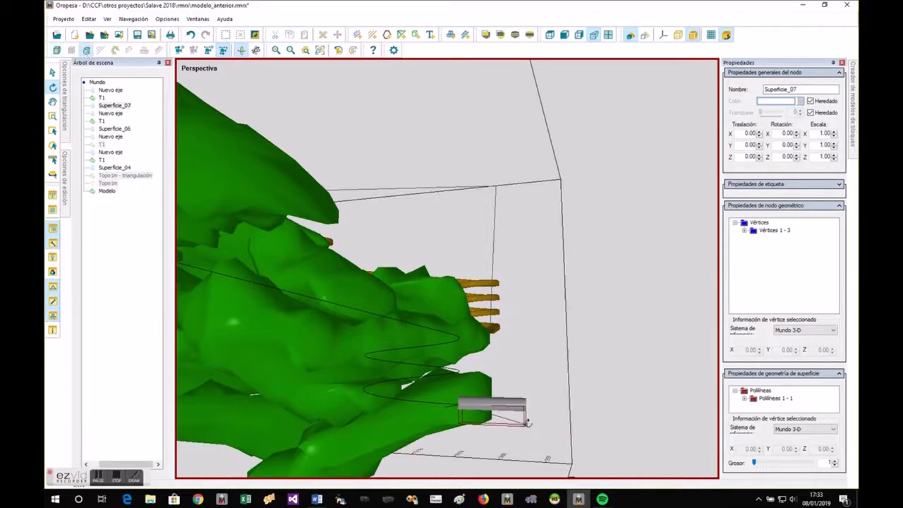
{"action": "right_click", "coordinate": [527, 423]}
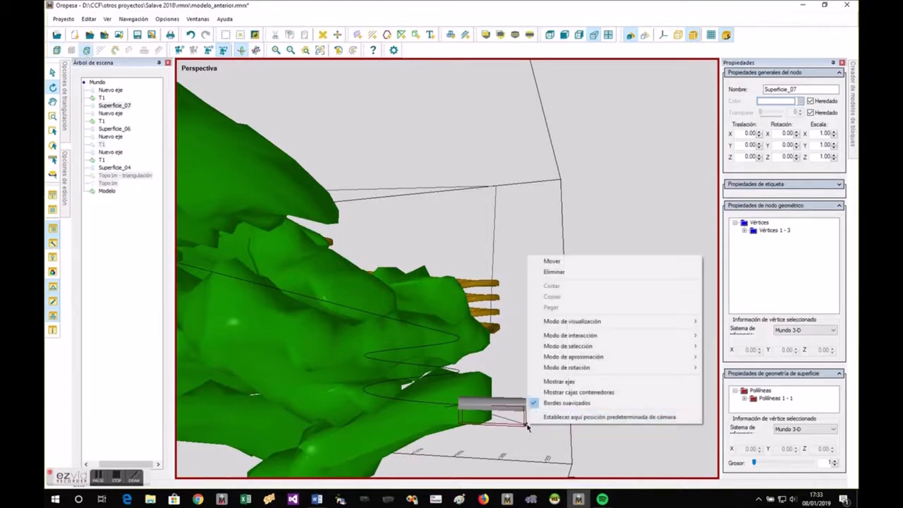
{"action": "left_click", "coordinate": [551, 261]}
{"action": "left_click_drag", "start_coordinate": [527, 426], "coordinate": [530, 388]}
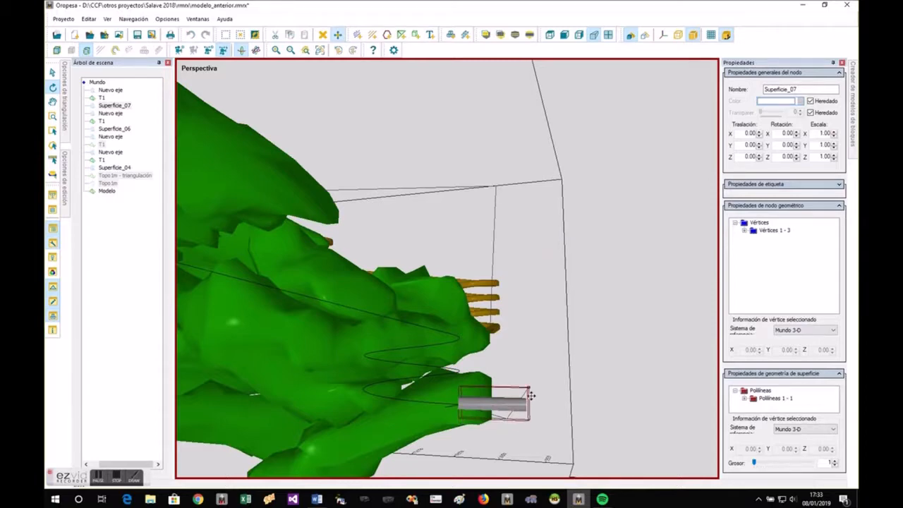
Generate a magenta gallery along Superficie_07 with advanced options, minimum slope and the final point elevation unfixed
{"action": "right_click", "coordinate": [534, 400]}
{"action": "right_click", "coordinate": [501, 415]}
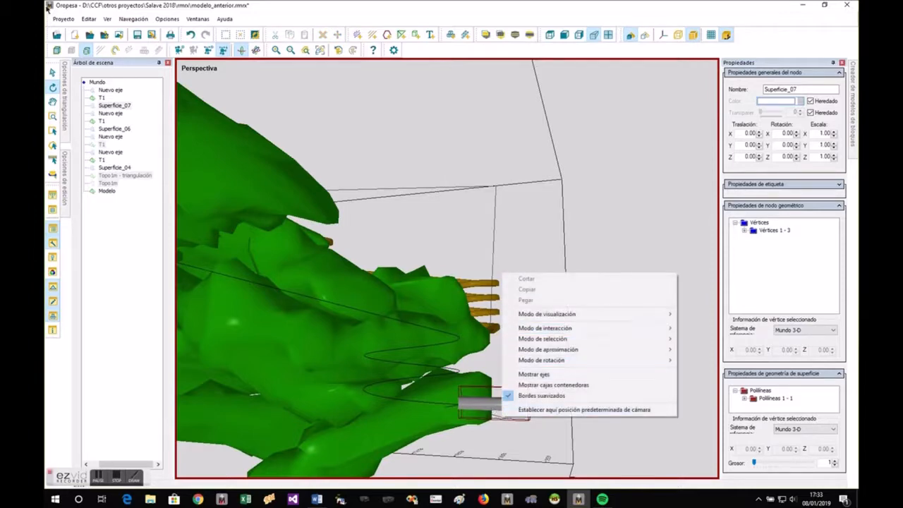
{"action": "left_click", "coordinate": [500, 416]}
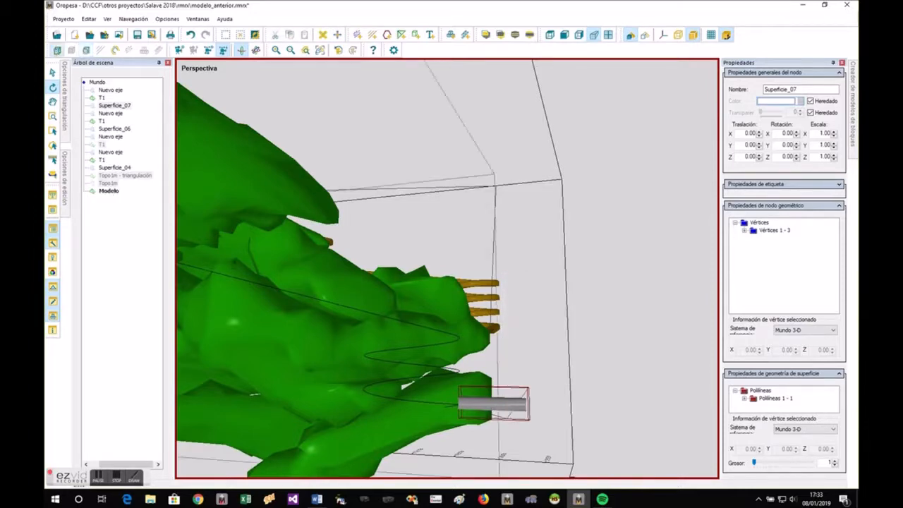
{"action": "right_click", "coordinate": [513, 424]}
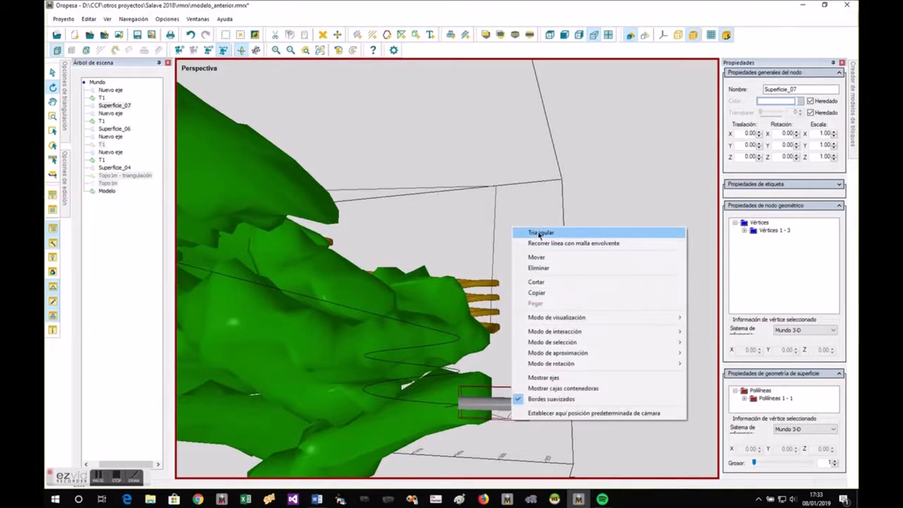
{"action": "left_click", "coordinate": [541, 242]}
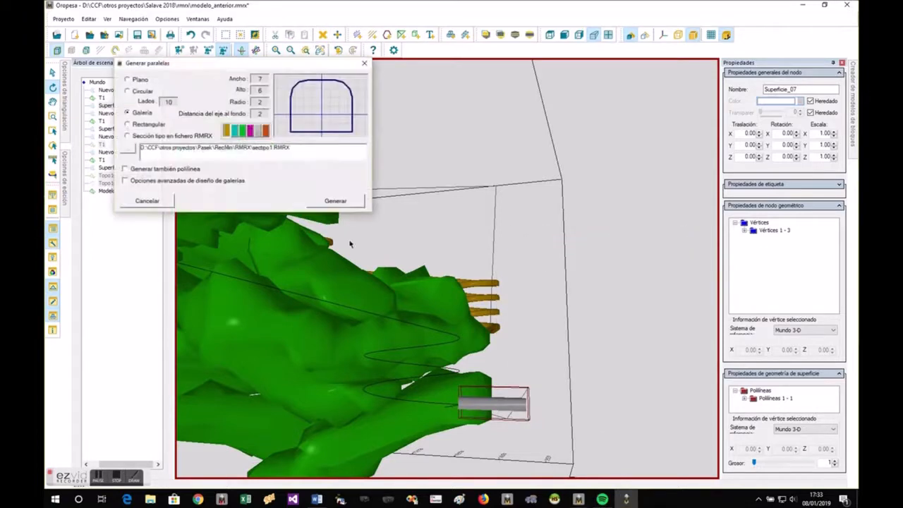
{"action": "left_click", "coordinate": [125, 181]}
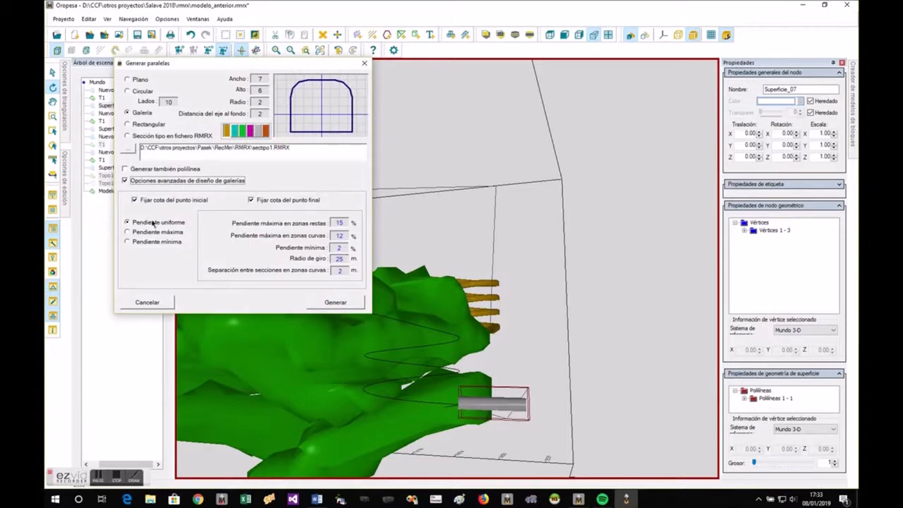
{"action": "left_click", "coordinate": [157, 242]}
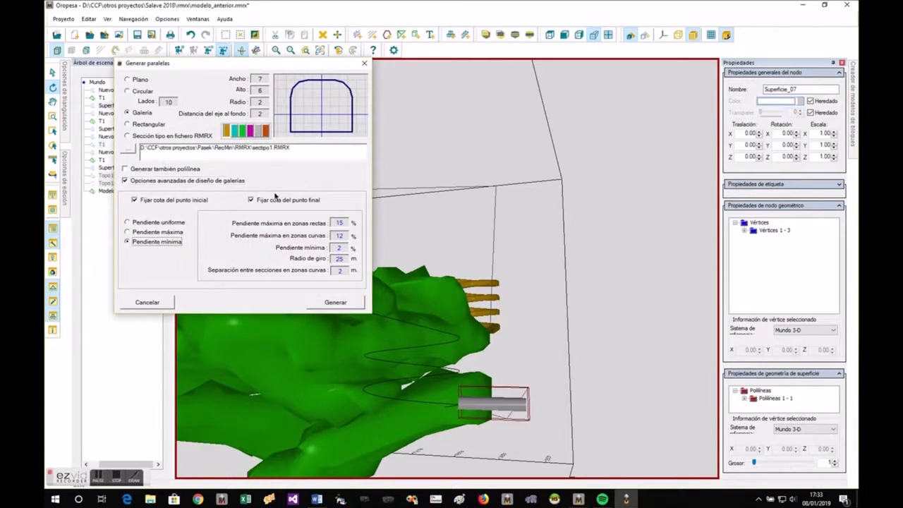
{"action": "left_click", "coordinate": [271, 201]}
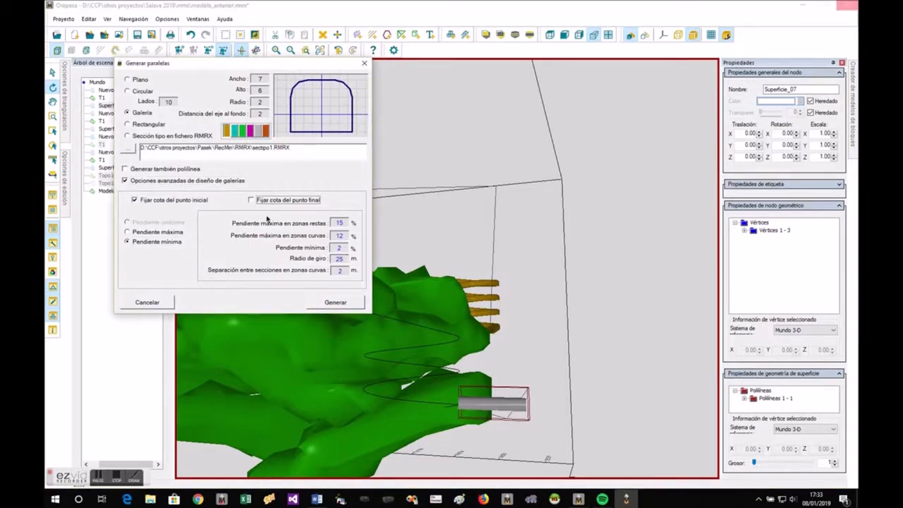
{"action": "left_click", "coordinate": [249, 134]}
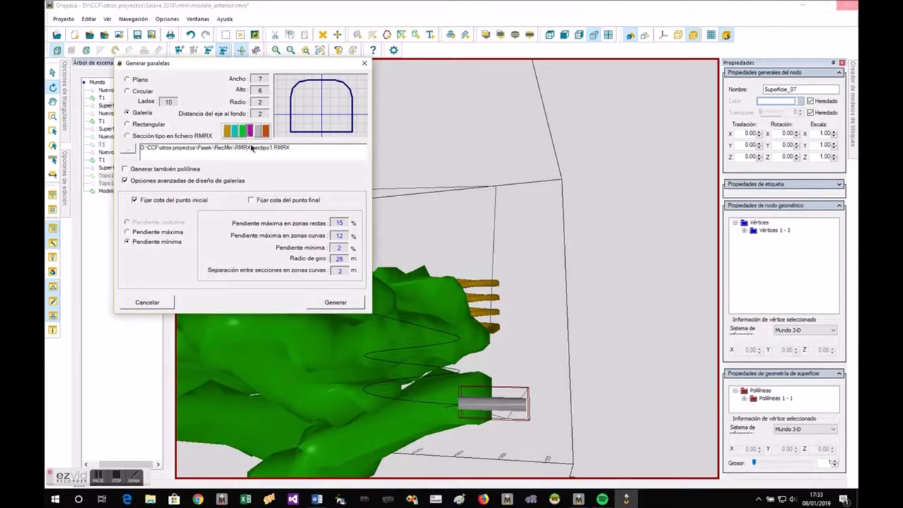
{"action": "left_click", "coordinate": [336, 303]}
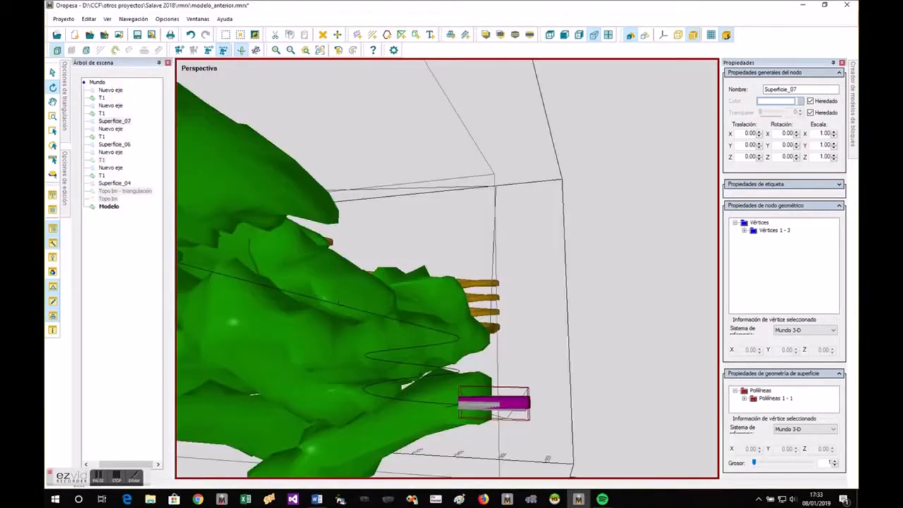
{"action": "left_click", "coordinate": [522, 449]}
{"action": "left_click_drag", "start_coordinate": [522, 449], "coordinate": [548, 435]}
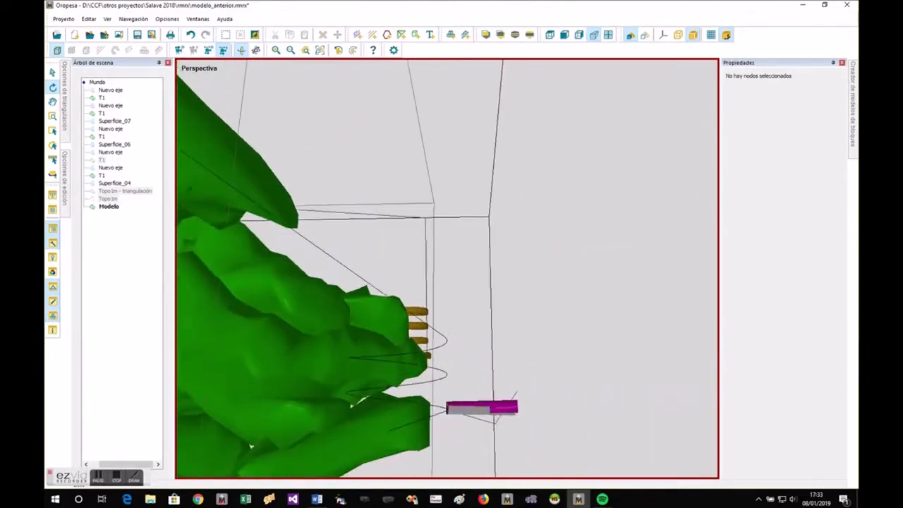
{"action": "left_click", "coordinate": [104, 97]}
{"action": "right_click", "coordinate": [104, 97]}
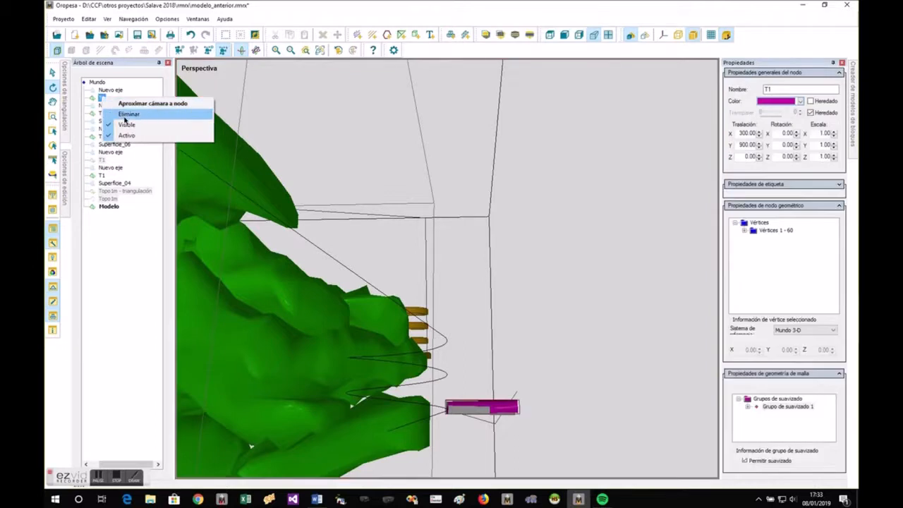
{"action": "left_click", "coordinate": [120, 113]}
{"action": "right_click", "coordinate": [105, 101]}
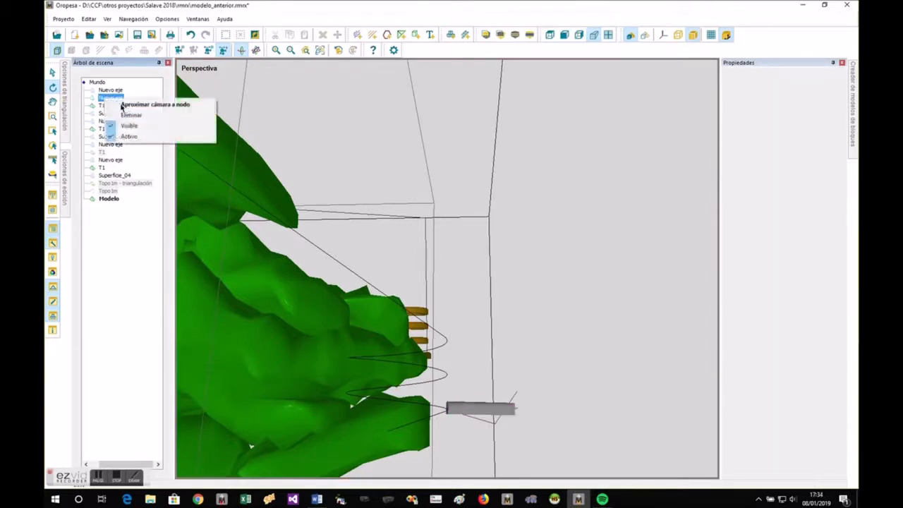
{"action": "left_click", "coordinate": [340, 162]}
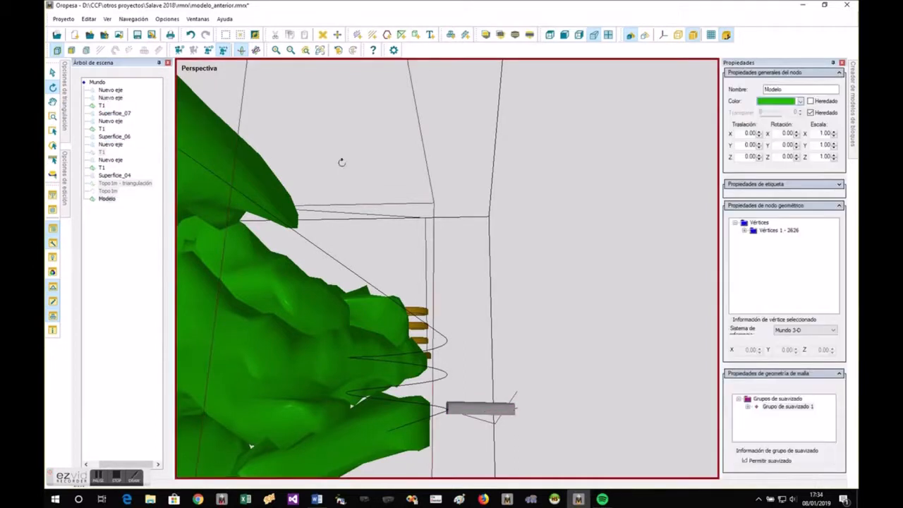
{"action": "left_click", "coordinate": [189, 34]}
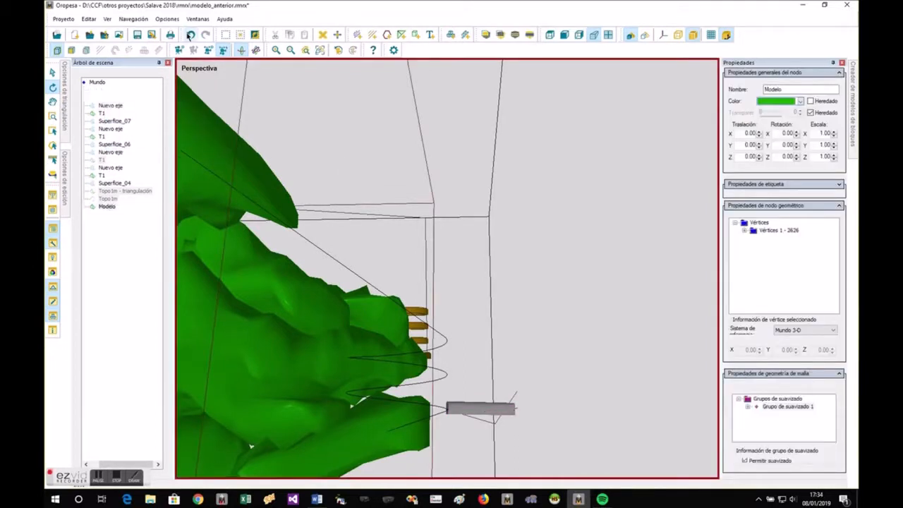
Delete the grey gallery, its generated axis and the Superficie_07 polyline, keeping the magenta gallery
{"action": "right_click", "coordinate": [103, 113]}
{"action": "left_click", "coordinate": [117, 132]}
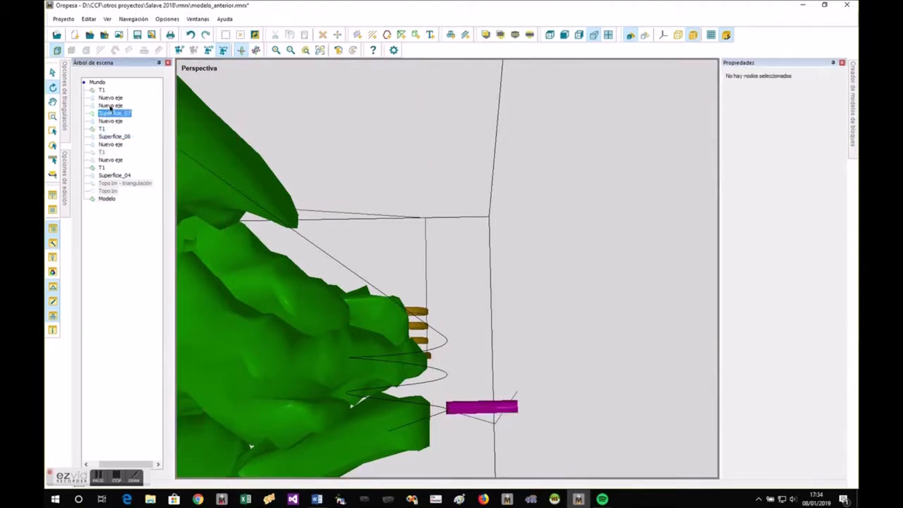
{"action": "left_click", "coordinate": [110, 107]}
{"action": "right_click", "coordinate": [110, 107]}
{"action": "left_click", "coordinate": [133, 125]}
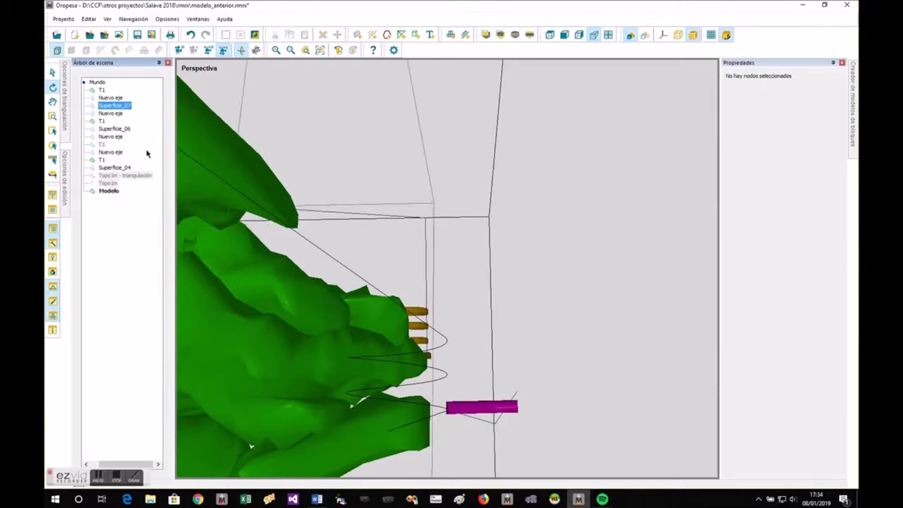
{"action": "right_click", "coordinate": [107, 105]}
{"action": "left_click", "coordinate": [133, 125]}
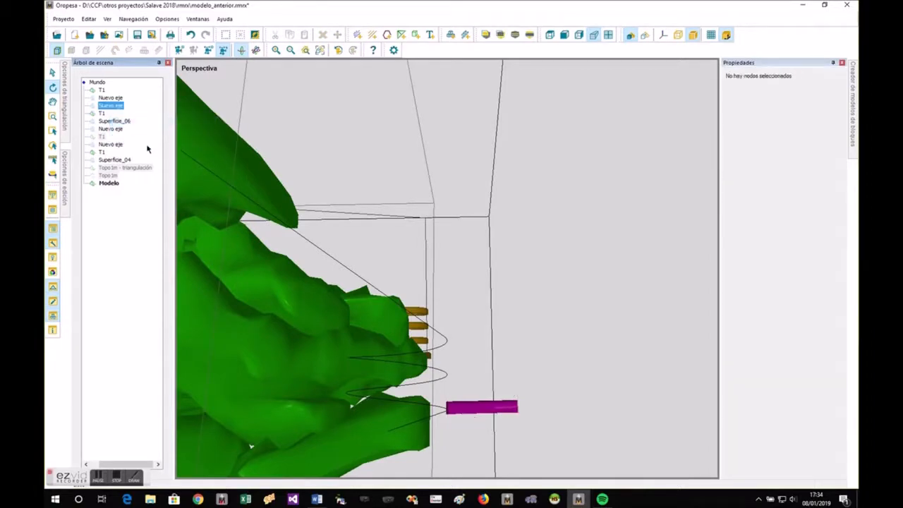
Hide the magenta gallery, leaving its axis visible
{"action": "left_click_drag", "start_coordinate": [509, 312], "coordinate": [473, 308]}
{"action": "left_click", "coordinate": [433, 312]}
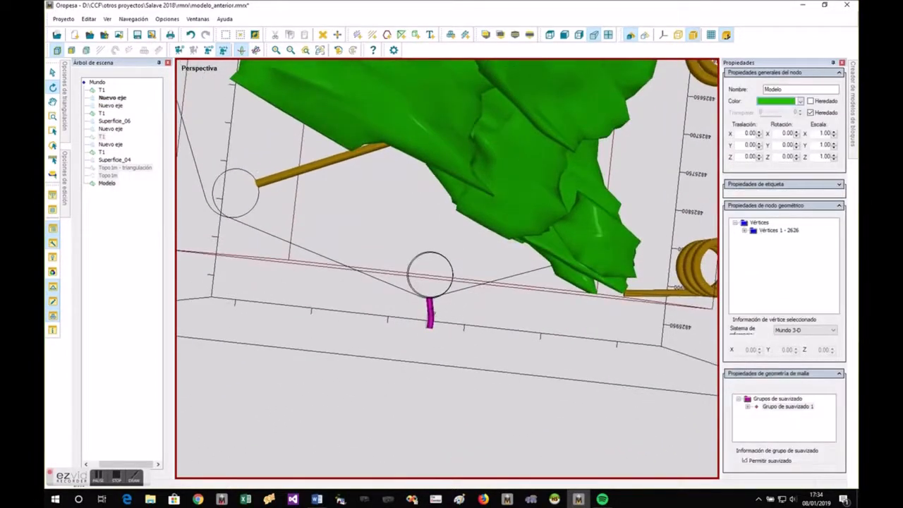
{"action": "right_click", "coordinate": [103, 90]}
{"action": "left_click", "coordinate": [127, 115]}
{"action": "left_click_drag", "start_coordinate": [387, 339], "coordinate": [234, 139]}
{"action": "left_click", "coordinate": [146, 167]}
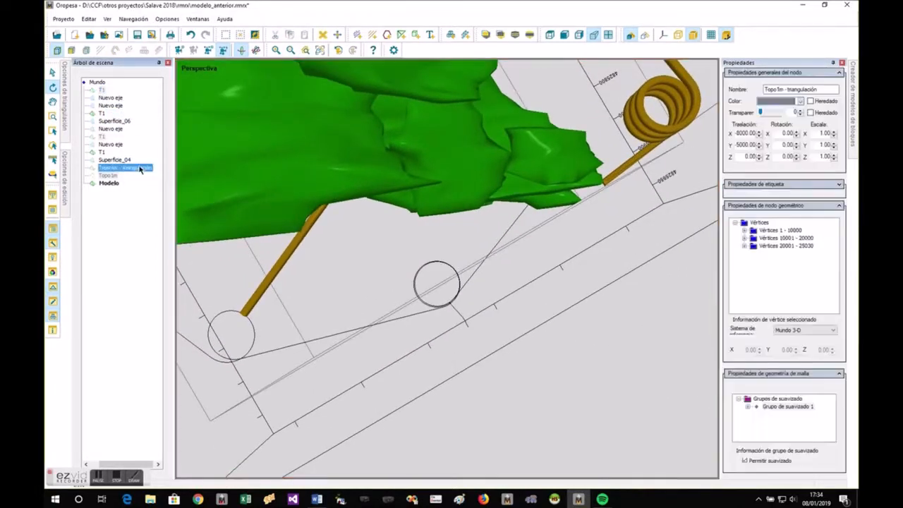
{"action": "right_click", "coordinate": [131, 168]}
{"action": "left_click", "coordinate": [163, 196]}
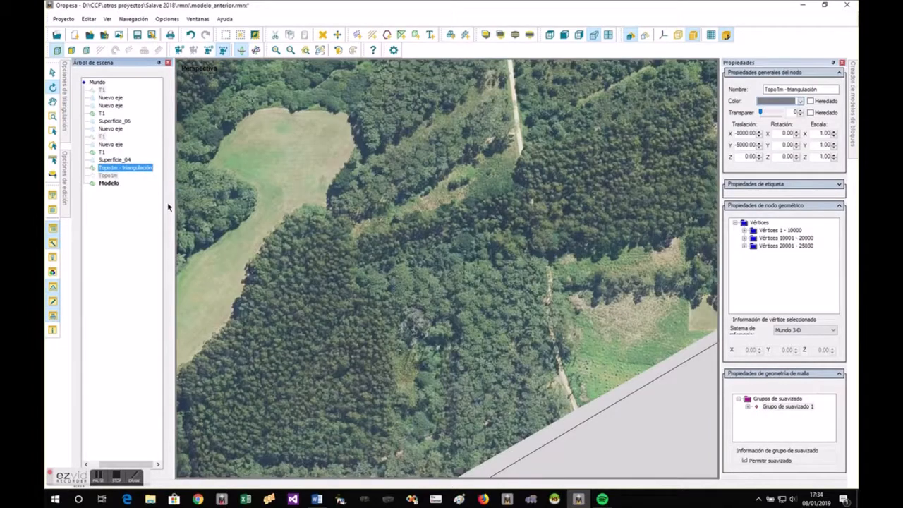
{"action": "right_click", "coordinate": [138, 173]}
{"action": "left_click", "coordinate": [161, 196]}
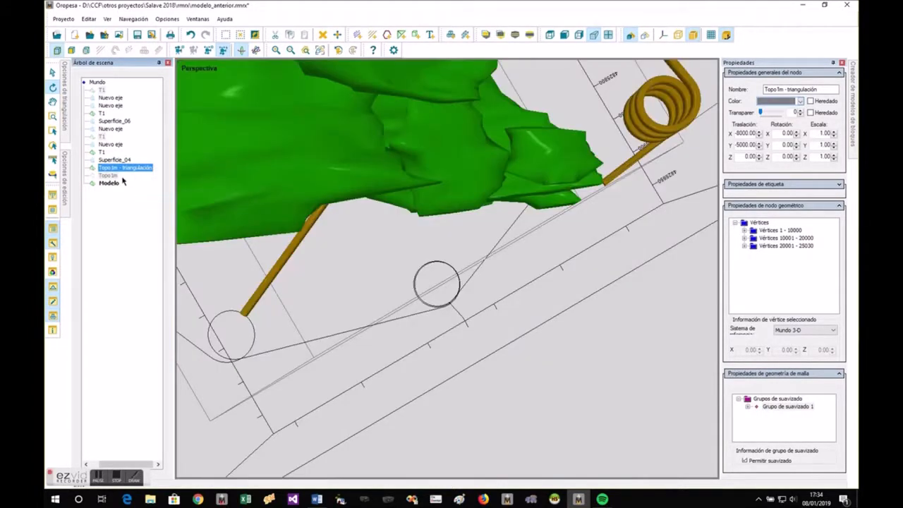
Make the Topo1m contour lines visible
{"action": "left_click", "coordinate": [109, 176]}
{"action": "right_click", "coordinate": [109, 175]}
{"action": "left_click", "coordinate": [131, 204]}
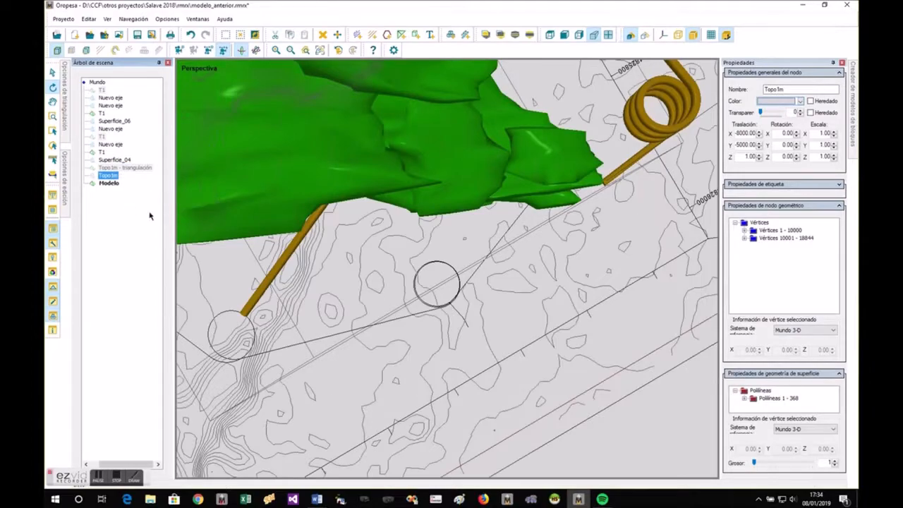
Draw a two-vertex polyline from the outer end of the short branch axis to a nearby Topo1m contour line
{"action": "left_click_drag", "start_coordinate": [430, 384], "coordinate": [403, 364]}
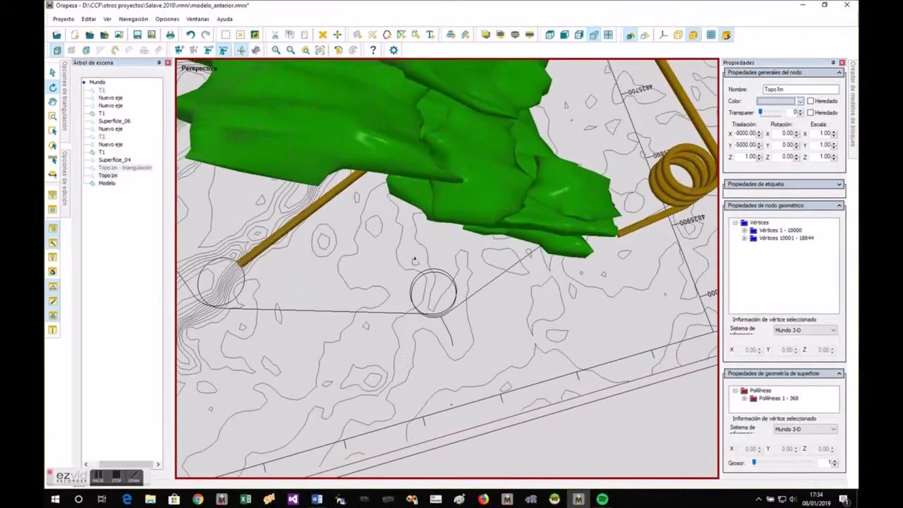
{"action": "left_click", "coordinate": [387, 34]}
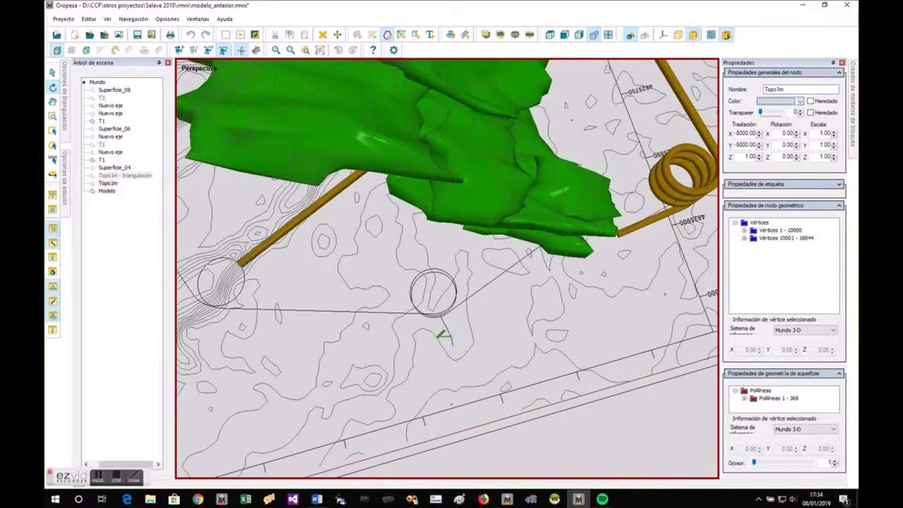
{"action": "left_click", "coordinate": [450, 337]}
{"action": "left_click", "coordinate": [380, 374]}
{"action": "right_click", "coordinate": [380, 388]}
Generate a brown circular-section gallery along the Superficie_08 polyline
{"action": "left_click", "coordinate": [427, 349]}
{"action": "right_click", "coordinate": [428, 351]}
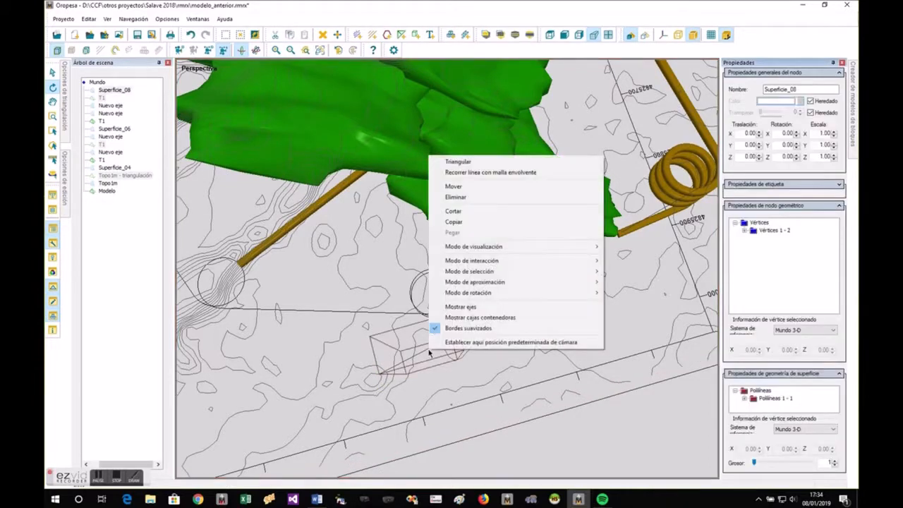
{"action": "left_click", "coordinate": [462, 172]}
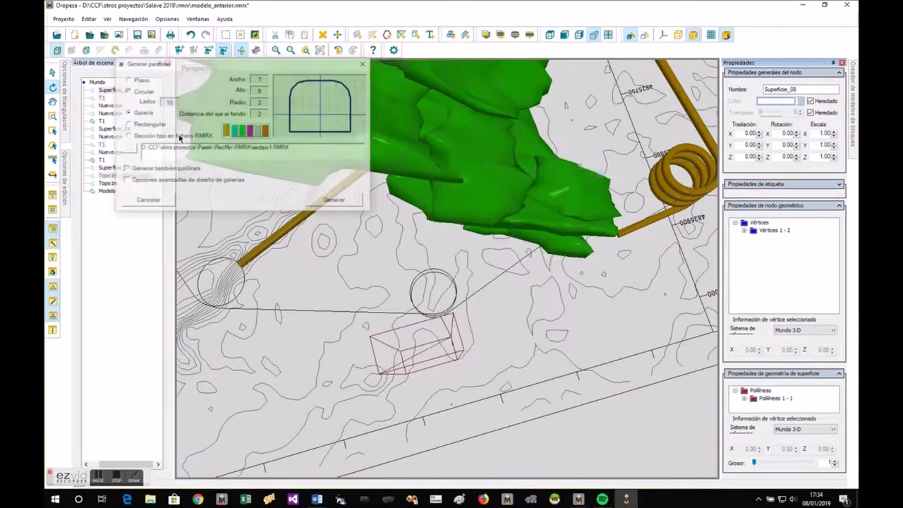
{"action": "left_click", "coordinate": [141, 91]}
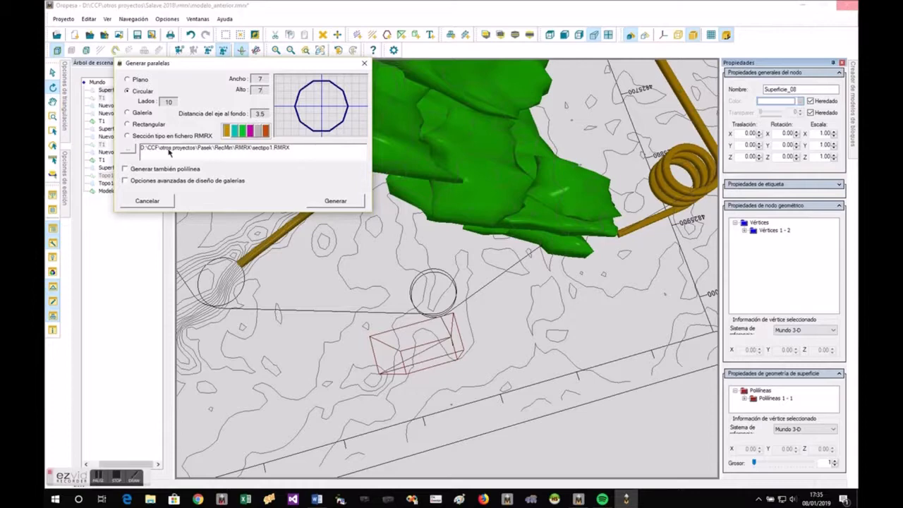
{"action": "left_click", "coordinate": [336, 201]}
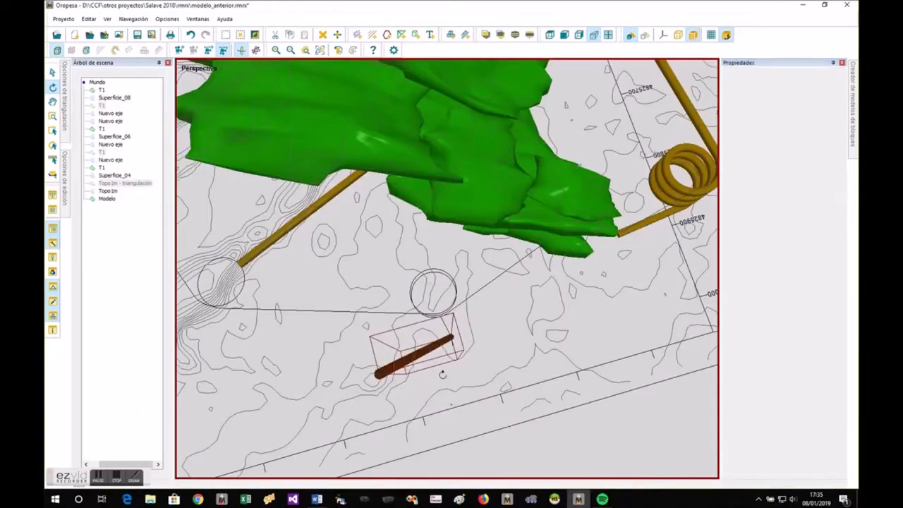
Draw a small three-vertex polyline on the topography, between the tip of the ore body and the brown gallery
{"action": "left_click_drag", "start_coordinate": [442, 374], "coordinate": [551, 326]}
{"action": "scroll", "coordinate": [551, 326], "scroll_direction": "down", "scroll_amount": 2}
{"action": "left_click_drag", "start_coordinate": [431, 310], "coordinate": [480, 382]}
{"action": "left_click_drag", "start_coordinate": [688, 353], "coordinate": [647, 422]}
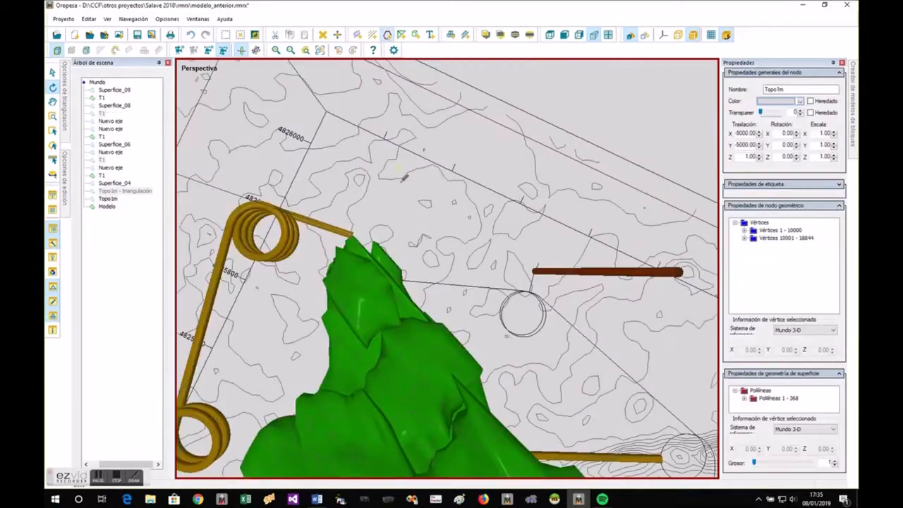
{"action": "left_click", "coordinate": [443, 216]}
{"action": "right_click", "coordinate": [453, 235]}
Copy the Superficie_09 polyline and paste a duplicate into the scene
{"action": "right_click", "coordinate": [442, 216]}
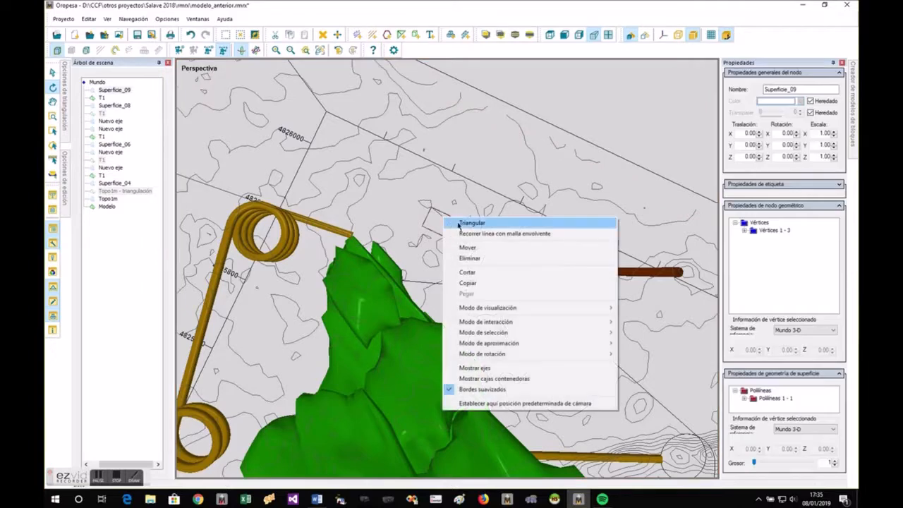
{"action": "left_click", "coordinate": [467, 283]}
{"action": "right_click", "coordinate": [461, 228]}
{"action": "left_click", "coordinate": [484, 254]}
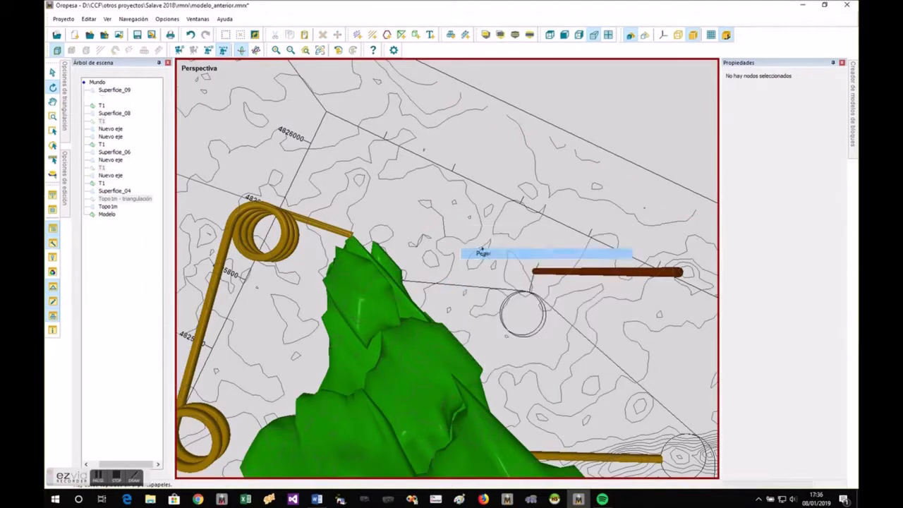
{"action": "right_click", "coordinate": [443, 220]}
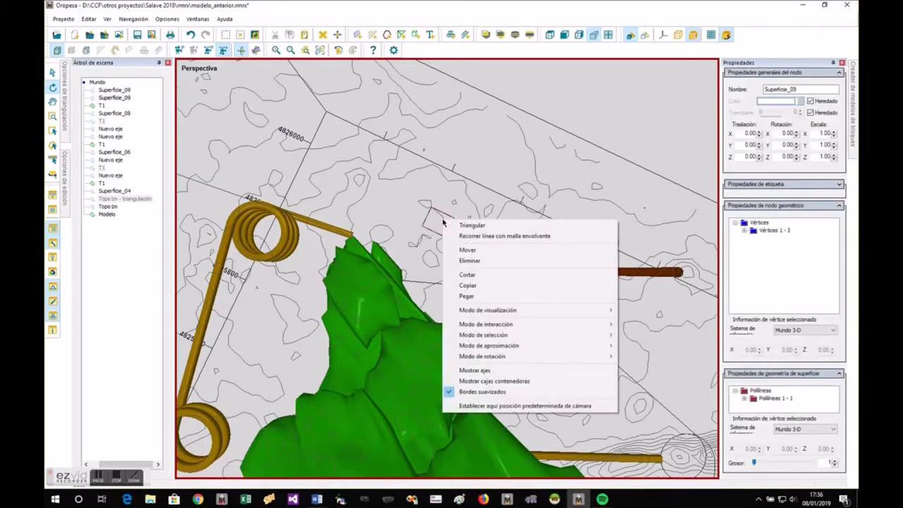
Change the Z translation of one of the two Superficie_09 polylines
{"action": "left_click", "coordinate": [440, 215]}
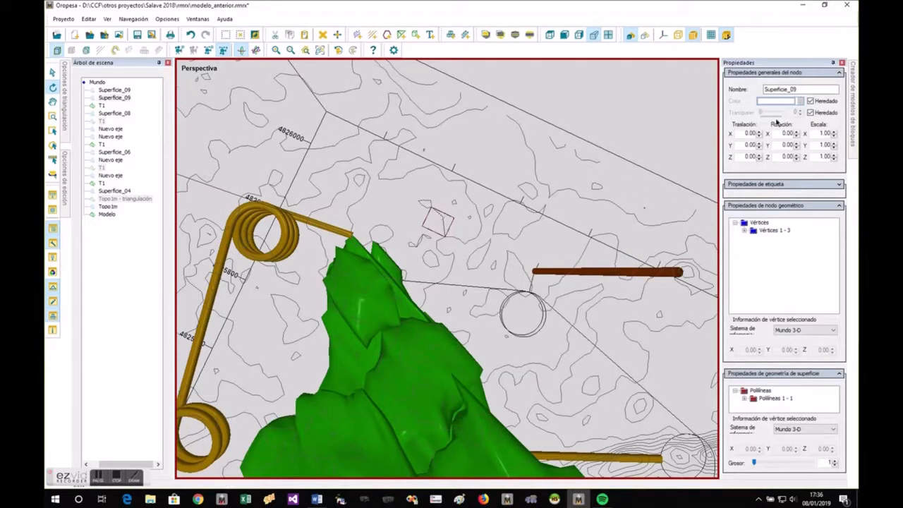
{"action": "left_click_drag", "start_coordinate": [744, 158], "coordinate": [784, 160]}
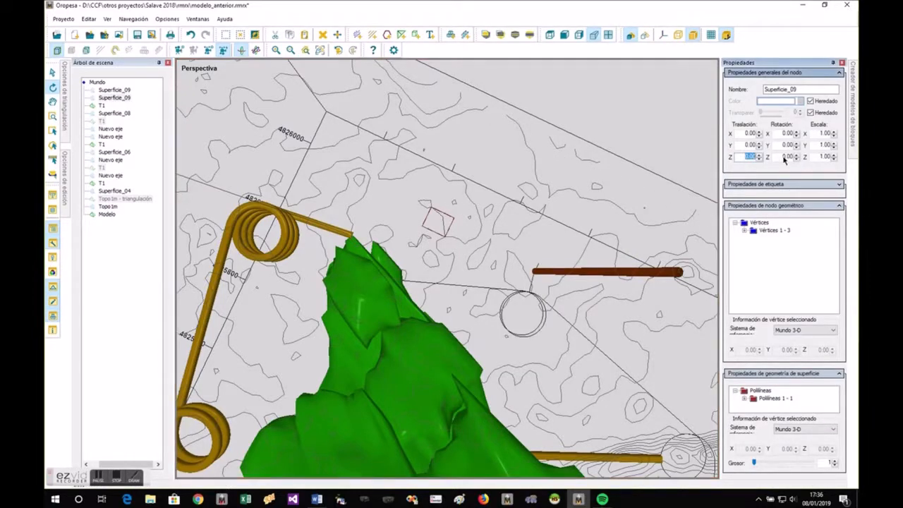
{"action": "key", "text": "BackSpace"}
{"action": "key", "text": "Return"}
{"action": "left_click_drag", "start_coordinate": [682, 317], "coordinate": [382, 274]}
{"action": "scroll", "coordinate": [380, 267], "scroll_direction": "down", "scroll_amount": 3}
{"action": "left_click_drag", "start_coordinate": [570, 435], "coordinate": [484, 477]}
{"action": "left_click_drag", "start_coordinate": [401, 316], "coordinate": [703, 367]}
{"action": "scroll", "coordinate": [456, 301], "scroll_direction": "up", "scroll_amount": 5}
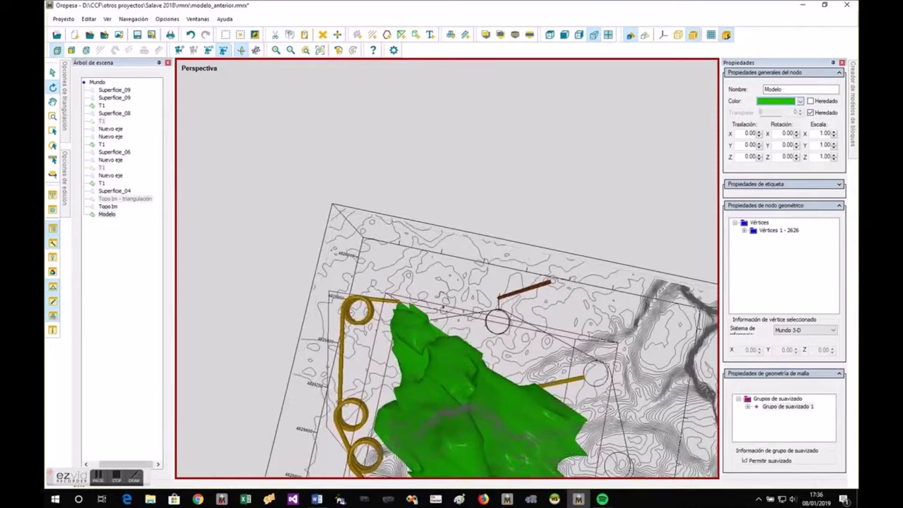
Draw a two-vertex line joining the matching corner vertices of the upper and lower Superficie_09 polylines
{"action": "mouse_move", "coordinate": [459, 301]}
{"action": "left_mouse_down"}
{"action": "mouse_move", "coordinate": [484, 261]}
{"action": "mouse_move", "coordinate": [506, 259]}
{"action": "mouse_move", "coordinate": [454, 258]}
{"action": "mouse_move", "coordinate": [486, 235]}
{"action": "left_mouse_up"}
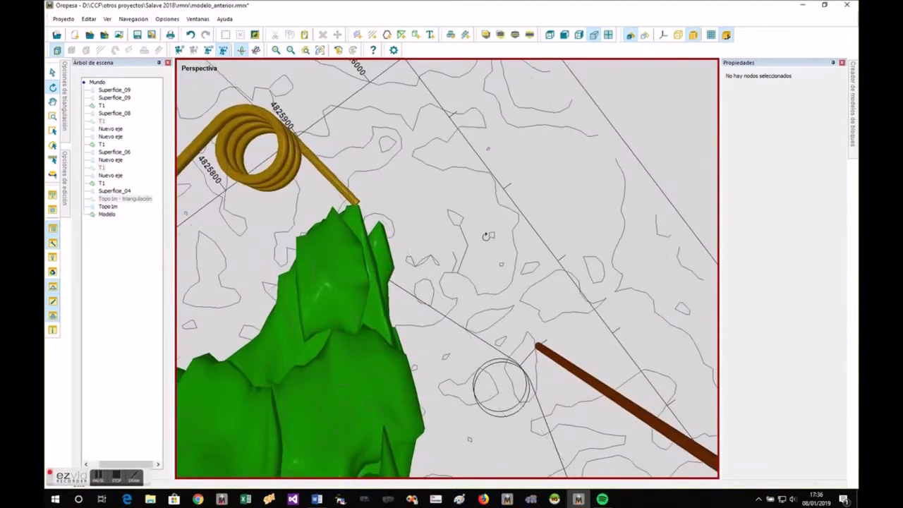
{"action": "left_click", "coordinate": [453, 255]}
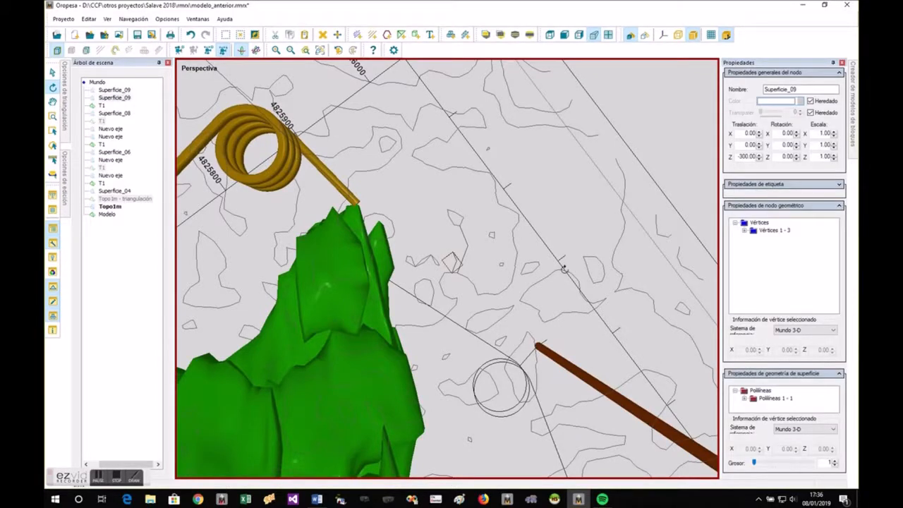
{"action": "left_click", "coordinate": [123, 94]}
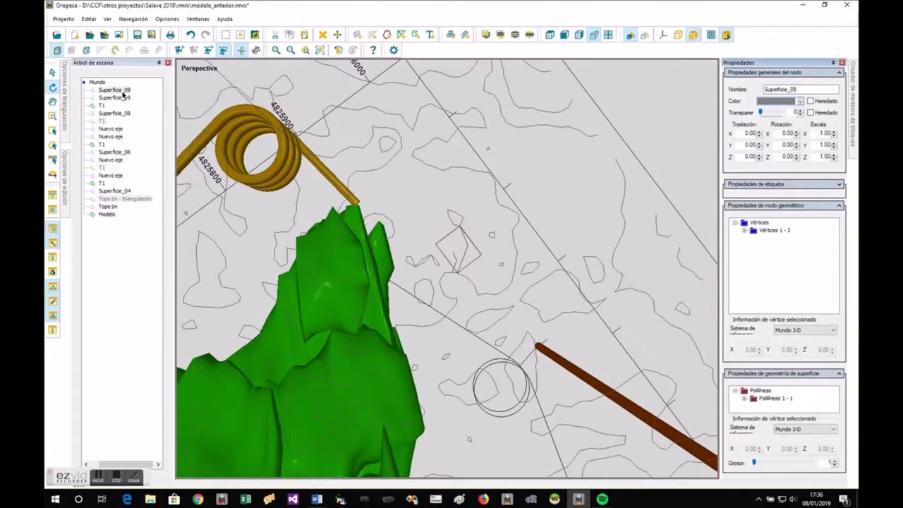
{"action": "left_click", "coordinate": [474, 218]}
{"action": "left_click_drag", "start_coordinate": [506, 287], "coordinate": [711, 297]}
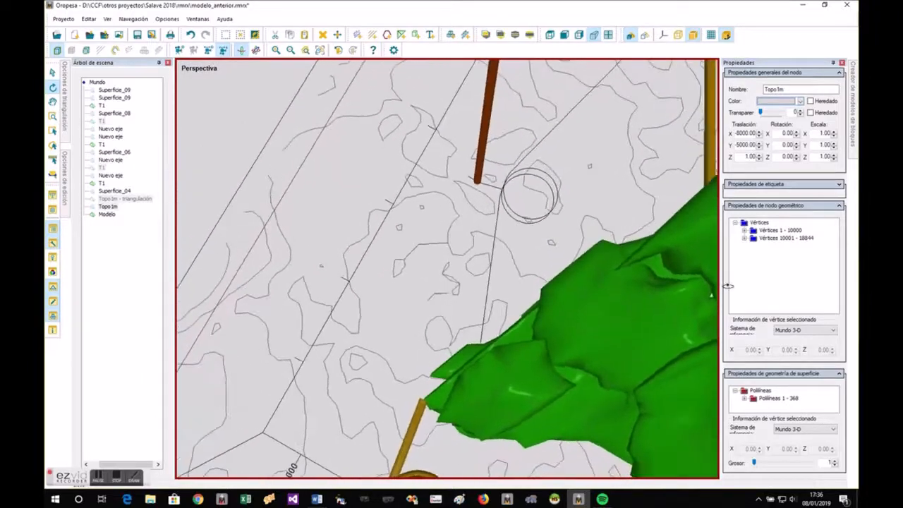
{"action": "left_click", "coordinate": [387, 35]}
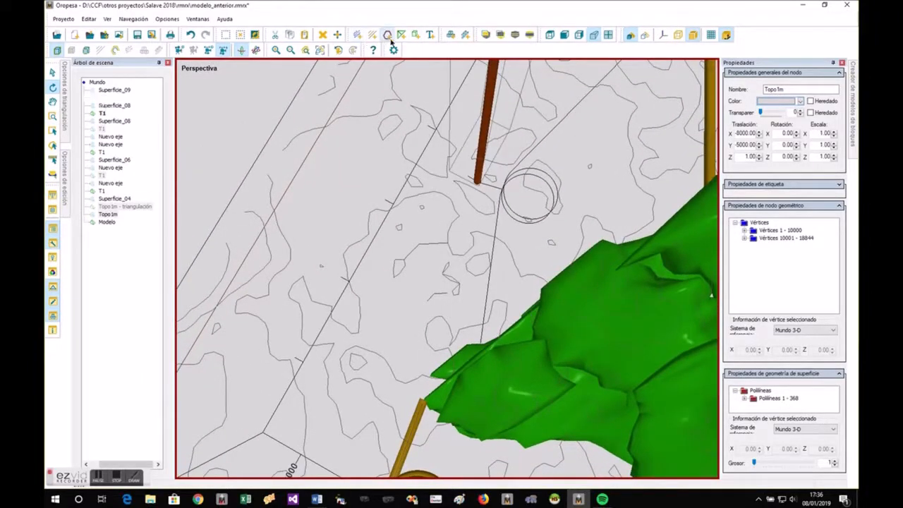
{"action": "left_click", "coordinate": [437, 289]}
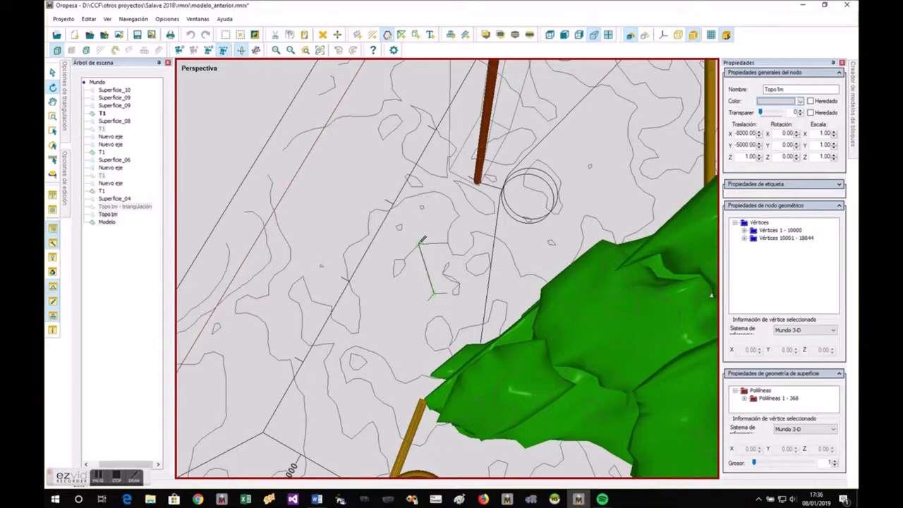
{"action": "left_click", "coordinate": [420, 243]}
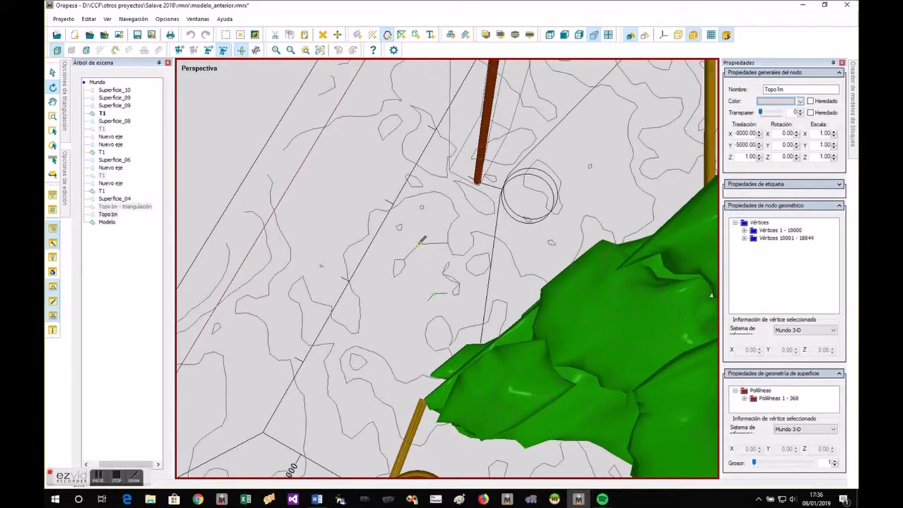
{"action": "left_click", "coordinate": [434, 292]}
{"action": "key", "text": "Escape"}
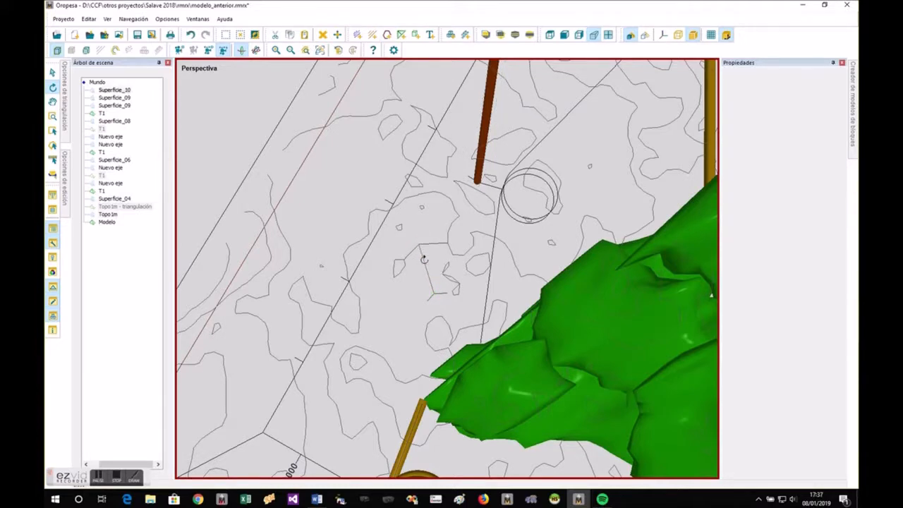
{"action": "key", "text": "Escape"}
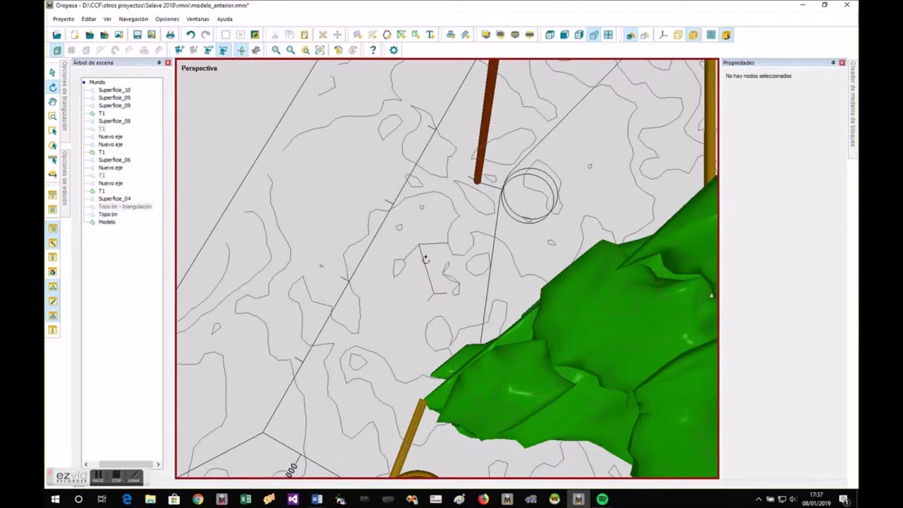
Set up an enclosing-mesh sweep along the Superficie_10 line with a circular section of width 10 and height 10
{"action": "right_click", "coordinate": [425, 260]}
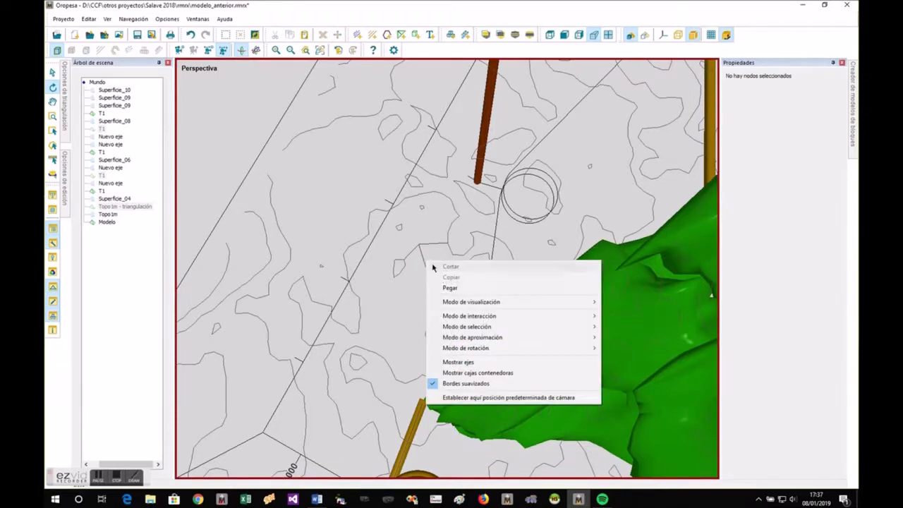
{"action": "left_click", "coordinate": [417, 264]}
{"action": "right_click", "coordinate": [426, 266]}
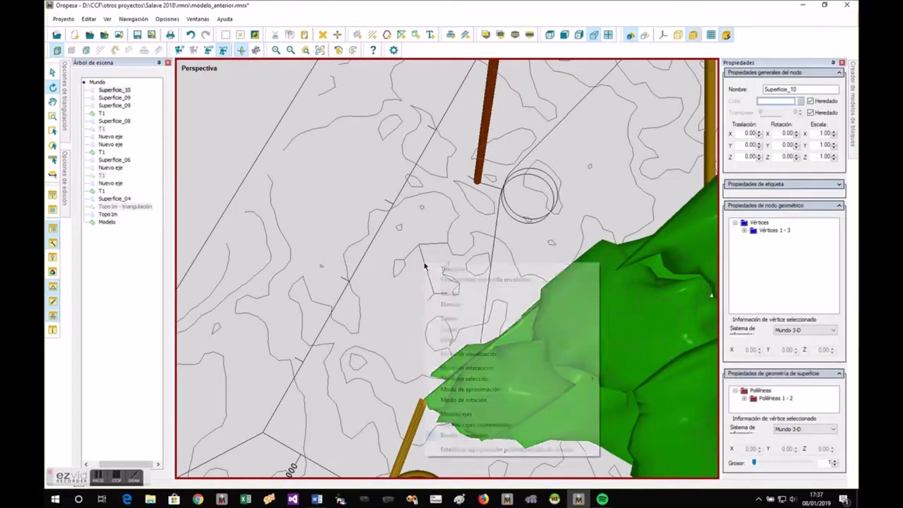
{"action": "left_click", "coordinate": [444, 279]}
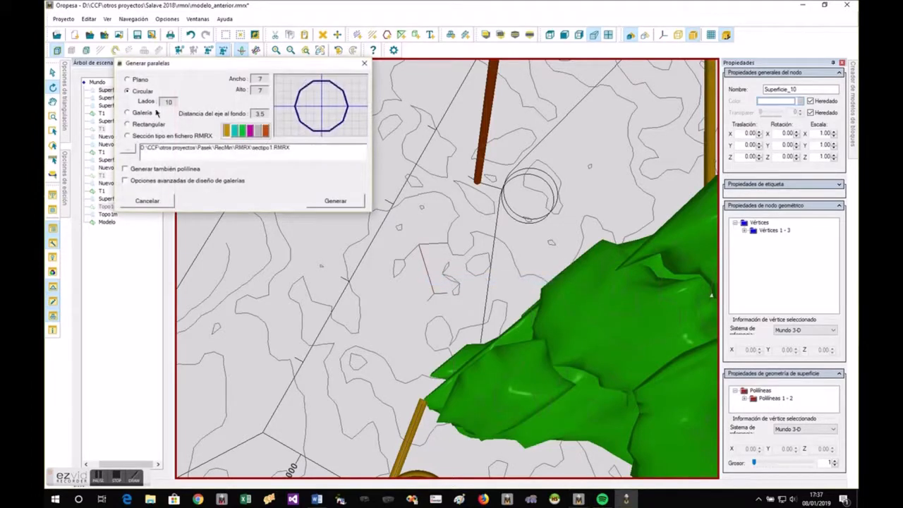
{"action": "left_click_drag", "start_coordinate": [257, 79], "coordinate": [197, 86]}
{"action": "left_click_drag", "start_coordinate": [263, 91], "coordinate": [238, 92]}
{"action": "type", "text": "10"}
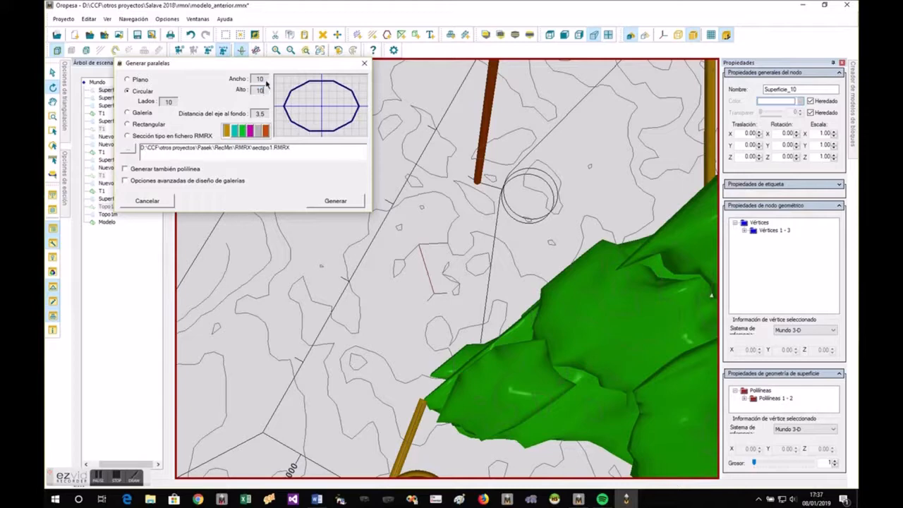
{"action": "left_click", "coordinate": [264, 79]}
{"action": "left_click", "coordinate": [143, 81]}
{"action": "left_click", "coordinate": [142, 91]}
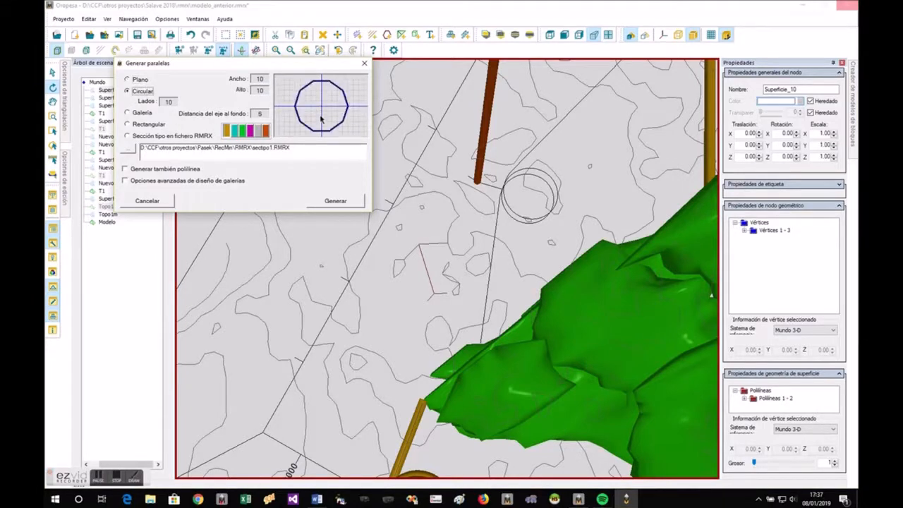
Give the circular section 14 sides and a turquoise colour, and generate the shaft along Superficie_10
{"action": "double_click", "coordinate": [170, 102]}
{"action": "type", "text": "14"}
{"action": "left_click", "coordinate": [263, 114]}
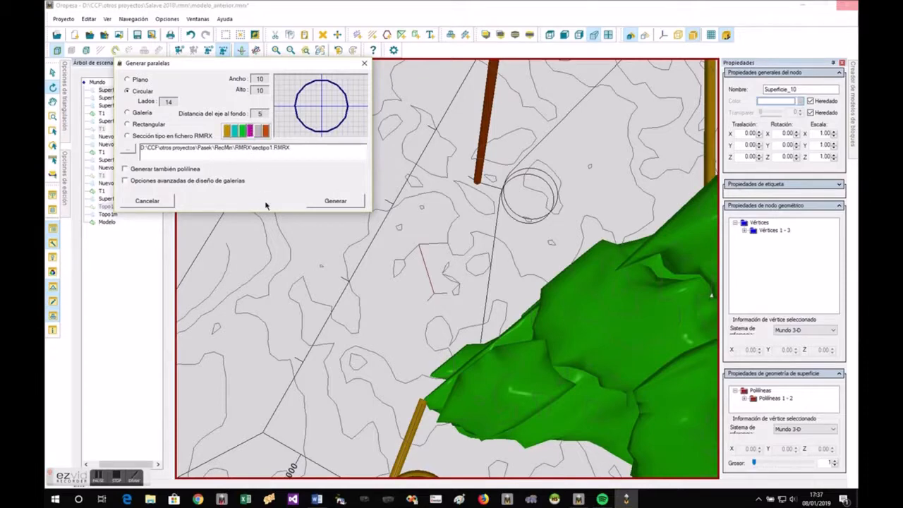
{"action": "left_click", "coordinate": [235, 132]}
{"action": "left_click", "coordinate": [341, 201]}
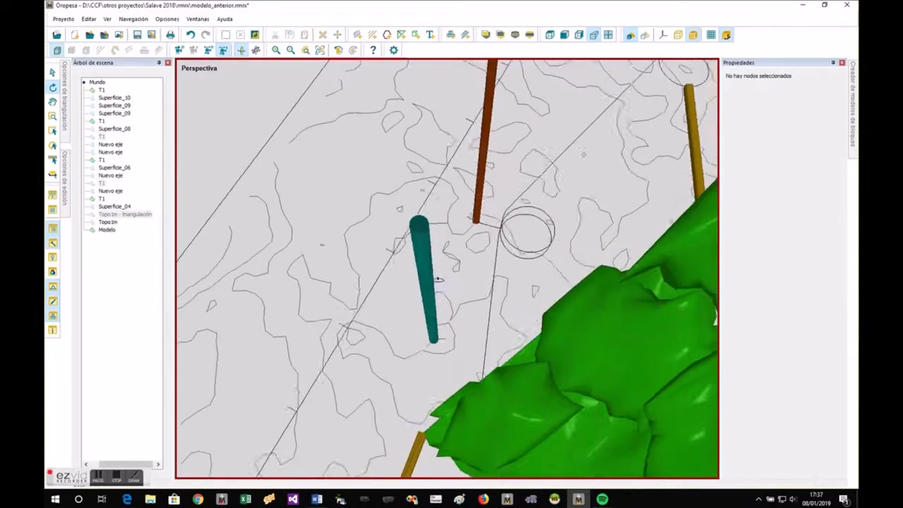
Examine the turquoise shaft's position relative to the ore body and galleries in perspective and in orthographic plan view
{"action": "left_click_drag", "start_coordinate": [438, 279], "coordinate": [498, 223]}
{"action": "scroll", "coordinate": [498, 224], "scroll_direction": "down", "scroll_amount": 6}
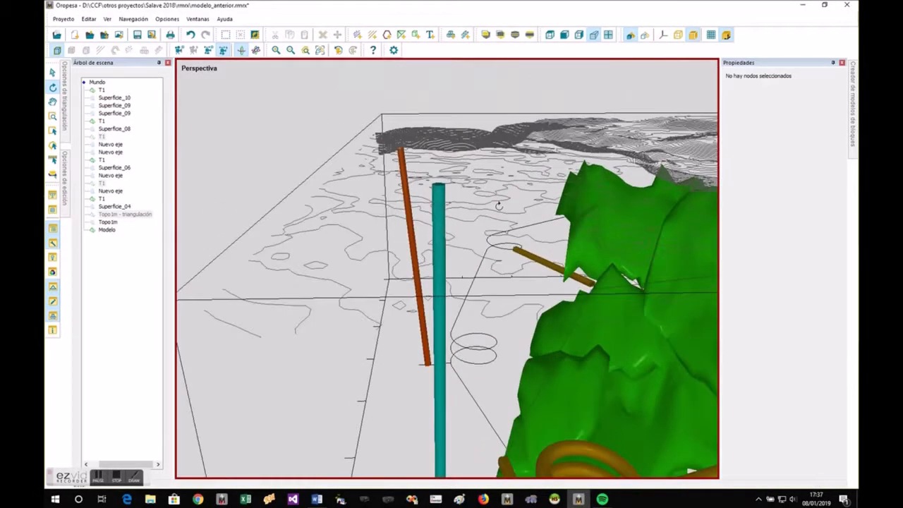
{"action": "left_click_drag", "start_coordinate": [493, 420], "coordinate": [566, 300]}
{"action": "left_click", "coordinate": [549, 36]}
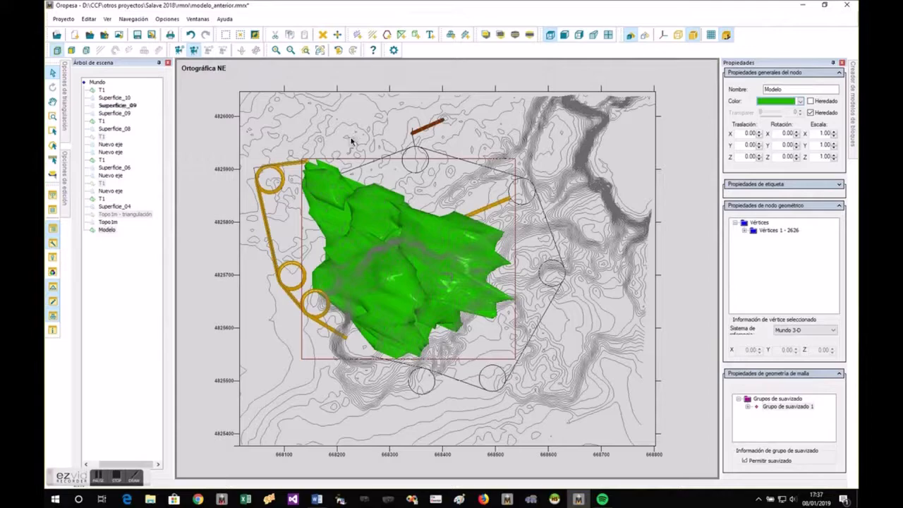
{"action": "scroll", "coordinate": [326, 145], "scroll_direction": "up", "scroll_amount": 5}
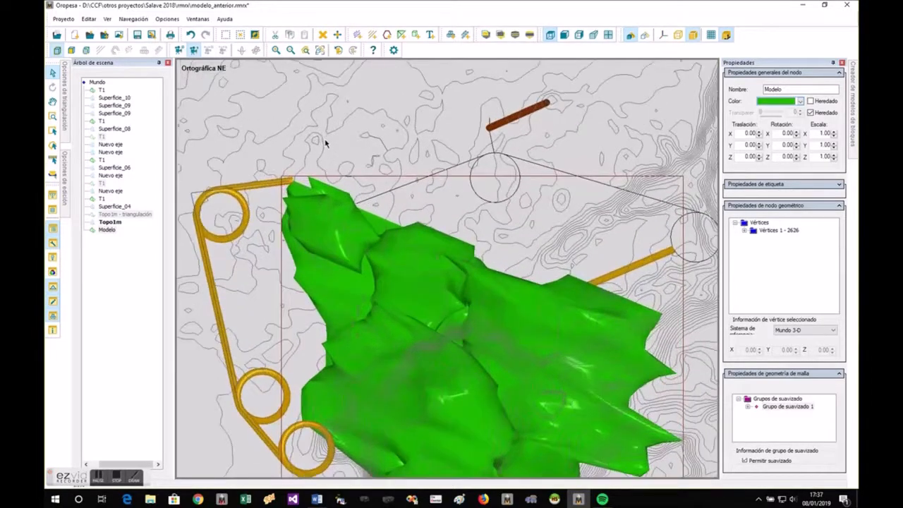
{"action": "scroll", "coordinate": [326, 144], "scroll_direction": "down", "scroll_amount": 5}
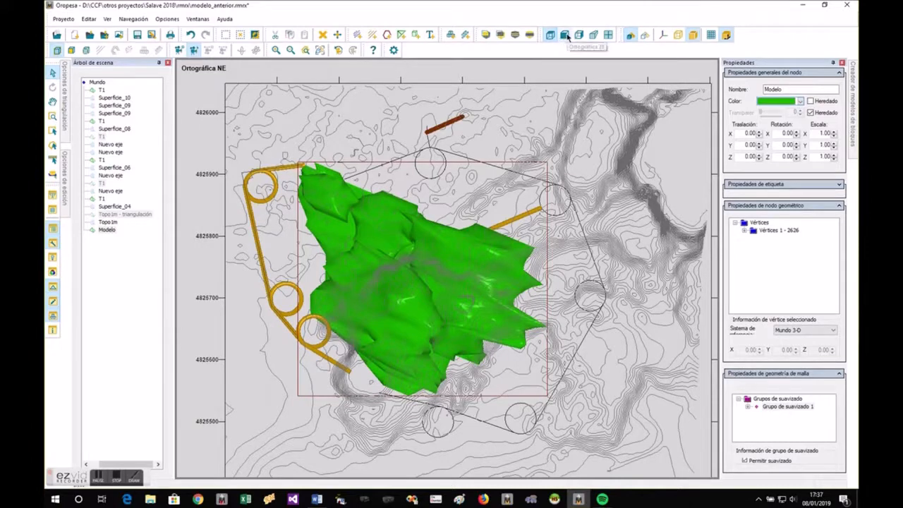
{"action": "left_click", "coordinate": [101, 91]}
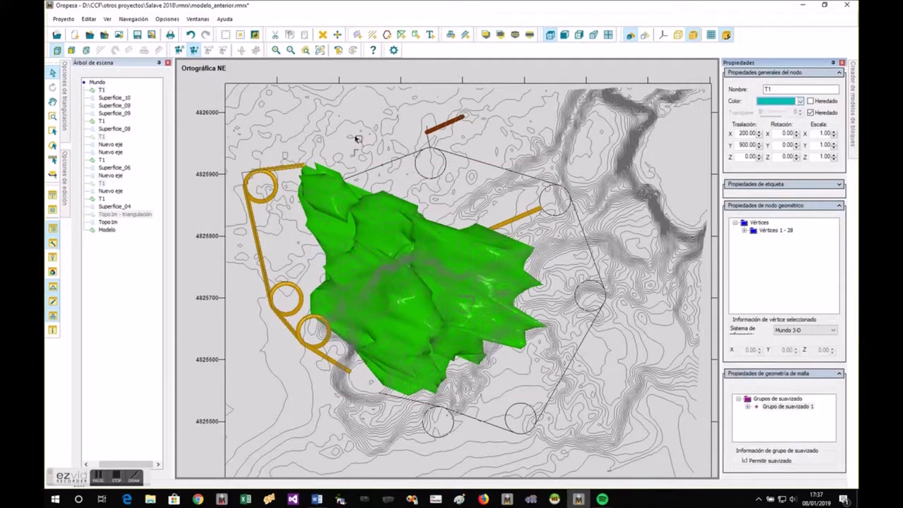
{"action": "left_click", "coordinate": [589, 38]}
{"action": "left_click_drag", "start_coordinate": [435, 349], "coordinate": [315, 238]}
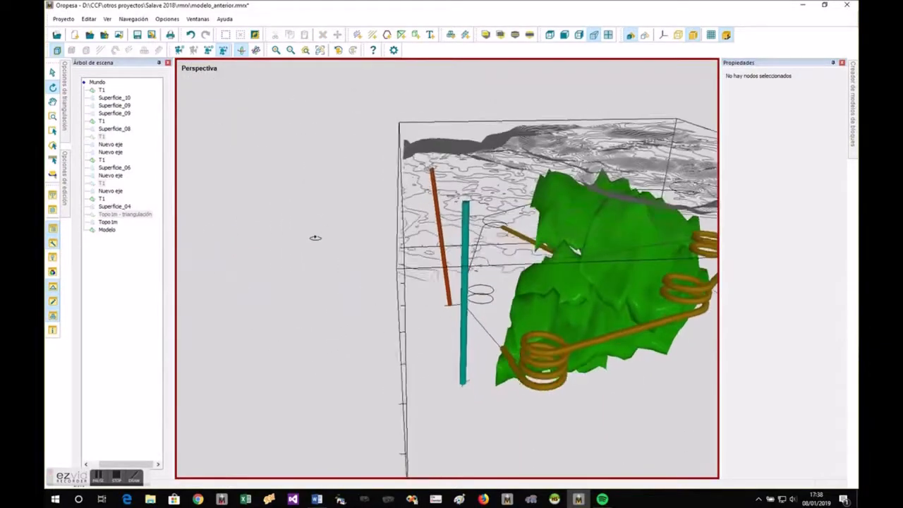
Hide the golden and green T1 spiral ramp meshes and the Topo1m contours in the scene
{"action": "double_click", "coordinate": [102, 199]}
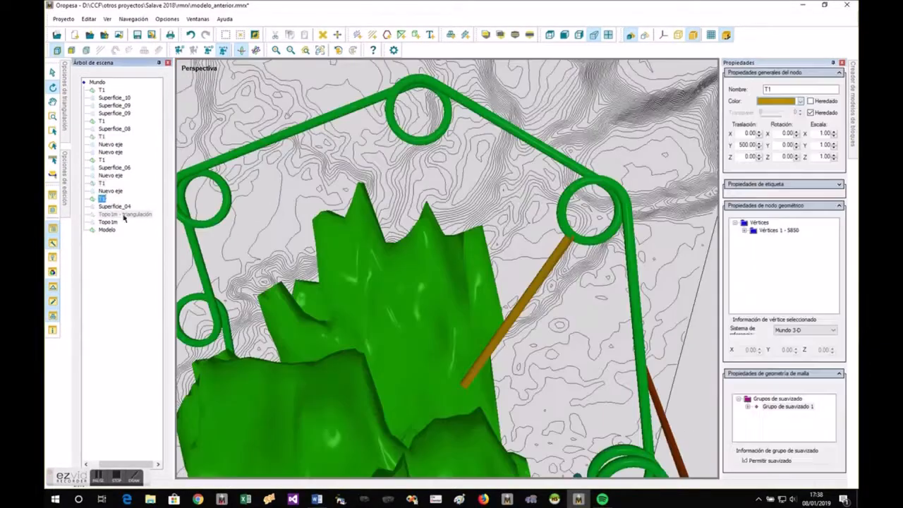
{"action": "right_click", "coordinate": [101, 183]}
{"action": "left_click", "coordinate": [111, 211]}
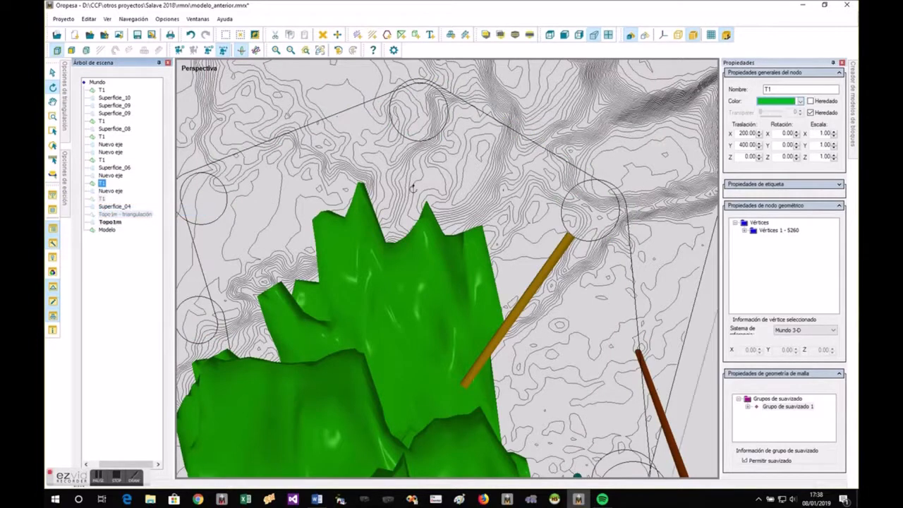
{"action": "right_click", "coordinate": [110, 223]}
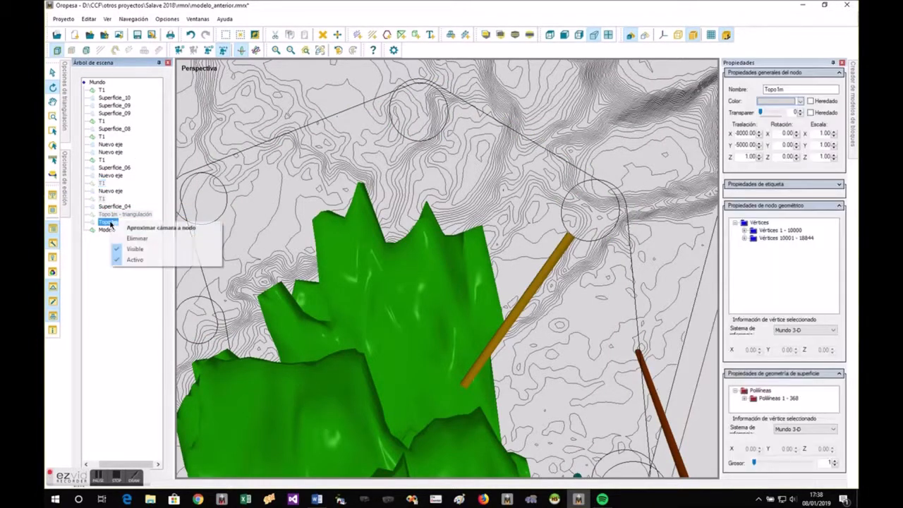
{"action": "left_click", "coordinate": [137, 251]}
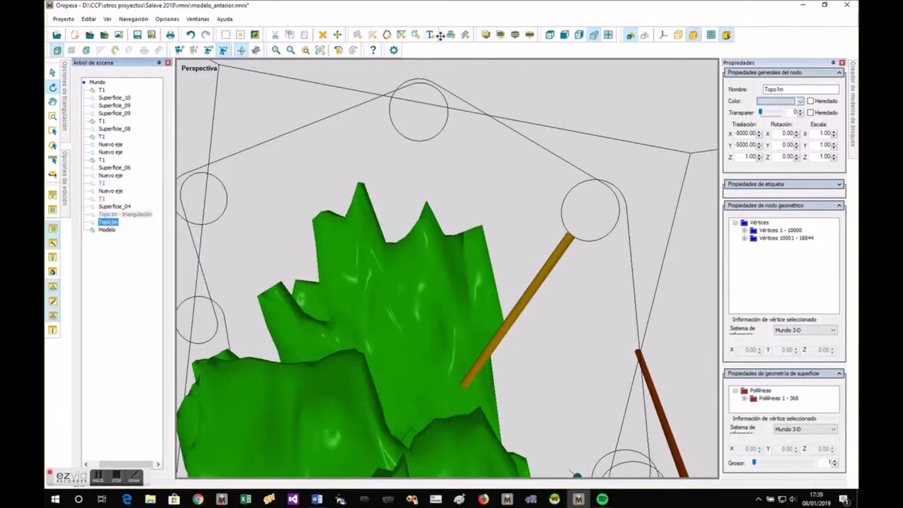
Draw a three-vertex polyline from the far spiral loop of the ramp axis, across the ore body, to beside the golden branch drift
{"action": "left_click", "coordinate": [387, 34]}
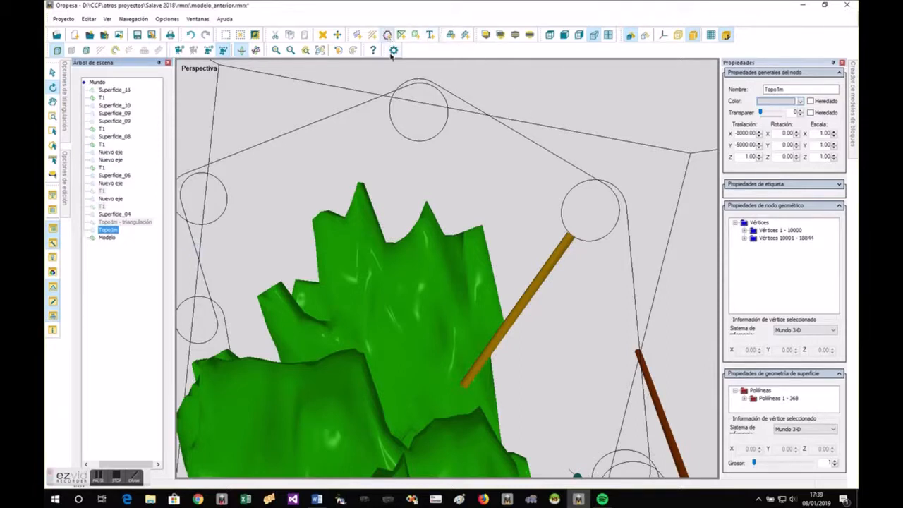
{"action": "left_click", "coordinate": [399, 133]}
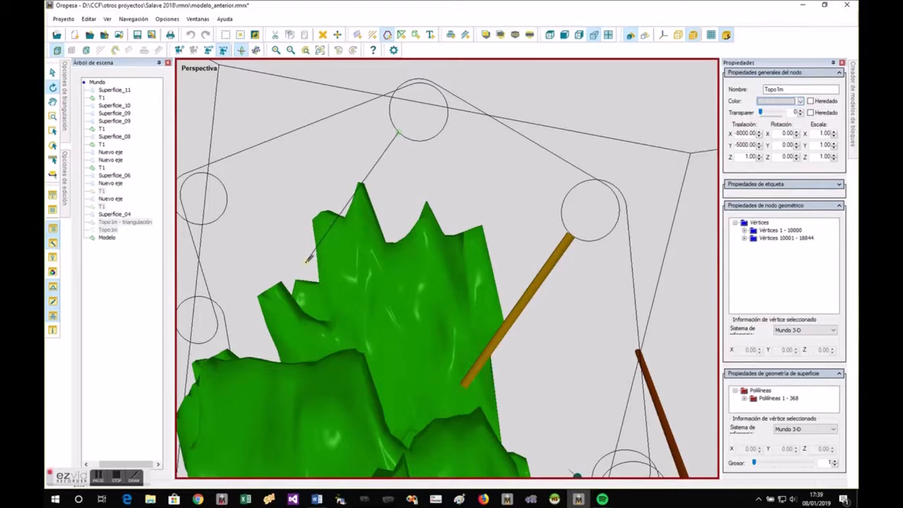
{"action": "left_click", "coordinate": [306, 249]}
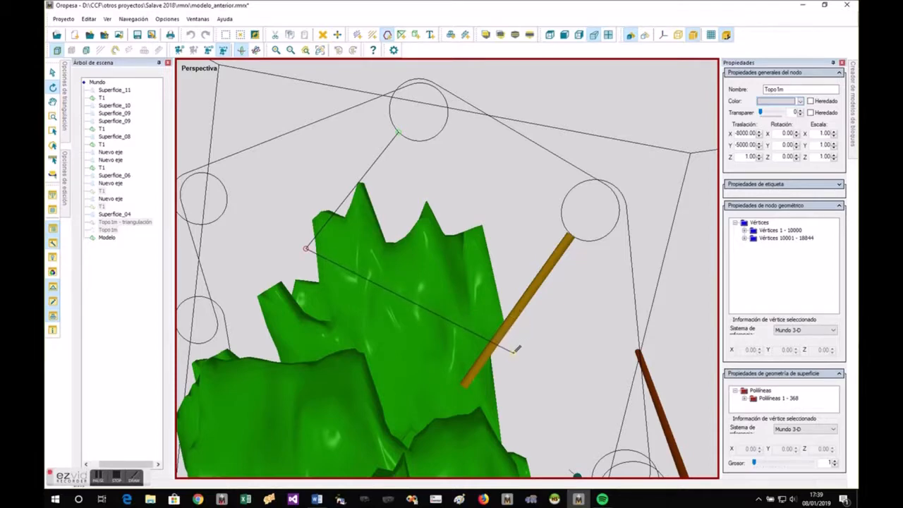
{"action": "left_click", "coordinate": [511, 355]}
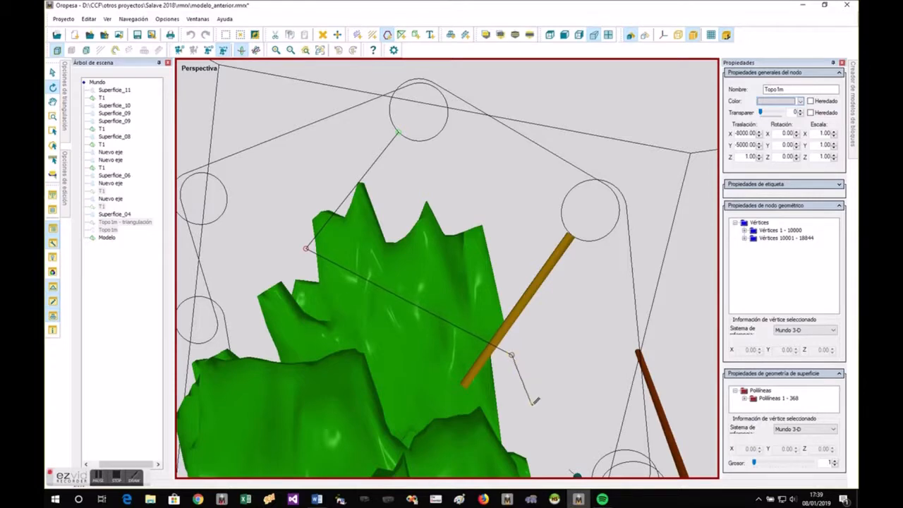
{"action": "right_click", "coordinate": [532, 427]}
{"action": "right_click", "coordinate": [532, 427]}
Start an envelope mesh sweep along Superficie_11 with a gallery section 7 wide, 6 high, radius 2 and axis-to-floor distance 2
{"action": "left_click_drag", "start_coordinate": [511, 432], "coordinate": [398, 478]}
{"action": "left_click_drag", "start_coordinate": [502, 227], "coordinate": [346, 175]}
{"action": "left_click", "coordinate": [347, 181]}
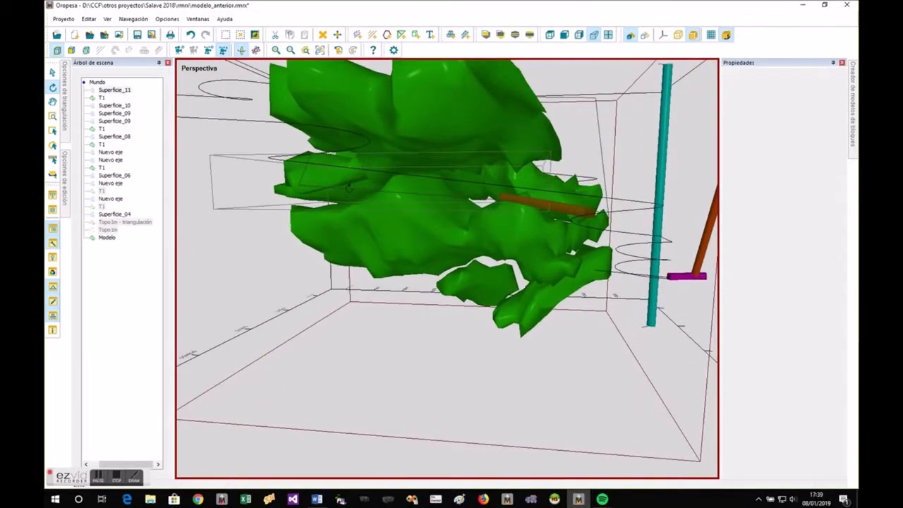
{"action": "right_click", "coordinate": [352, 189]}
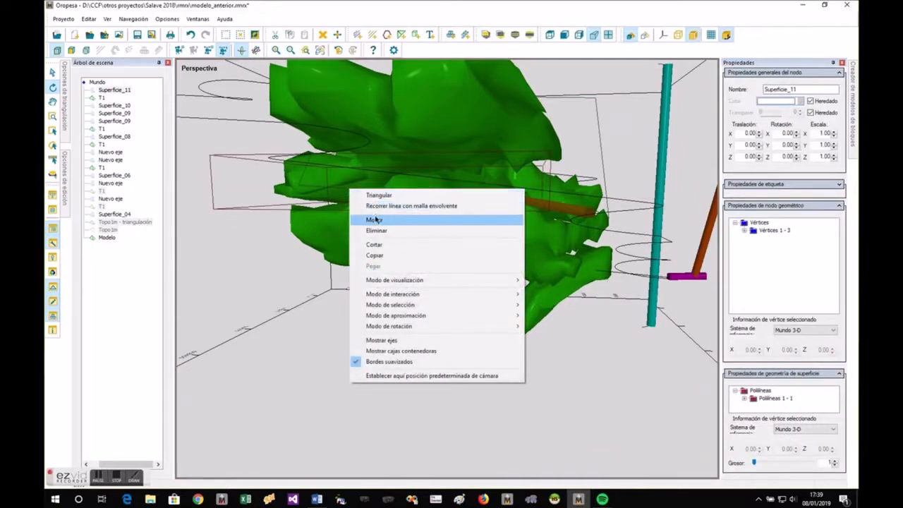
{"action": "left_click", "coordinate": [381, 206]}
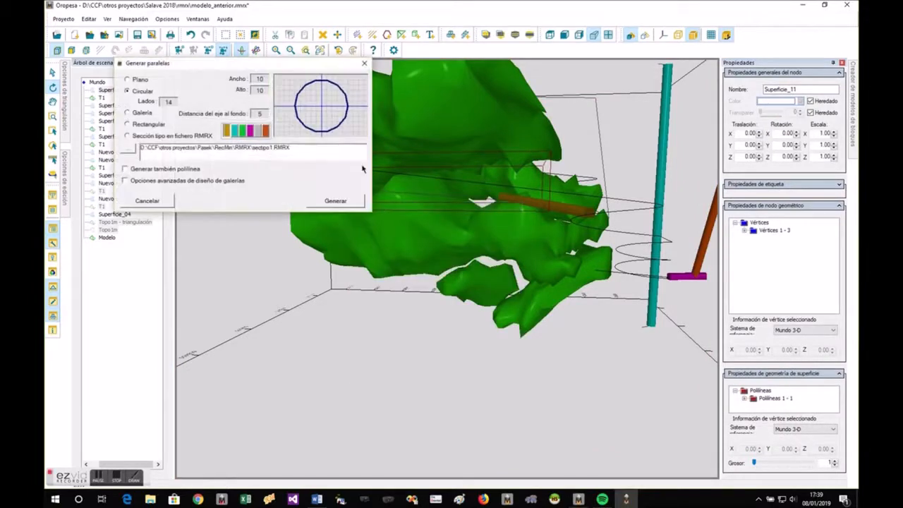
{"action": "left_click", "coordinate": [147, 113]}
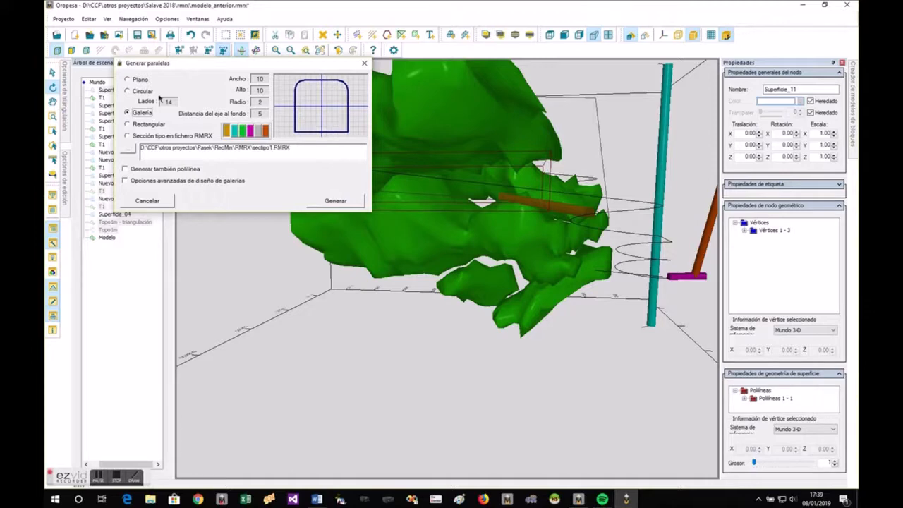
{"action": "double_click", "coordinate": [266, 80]}
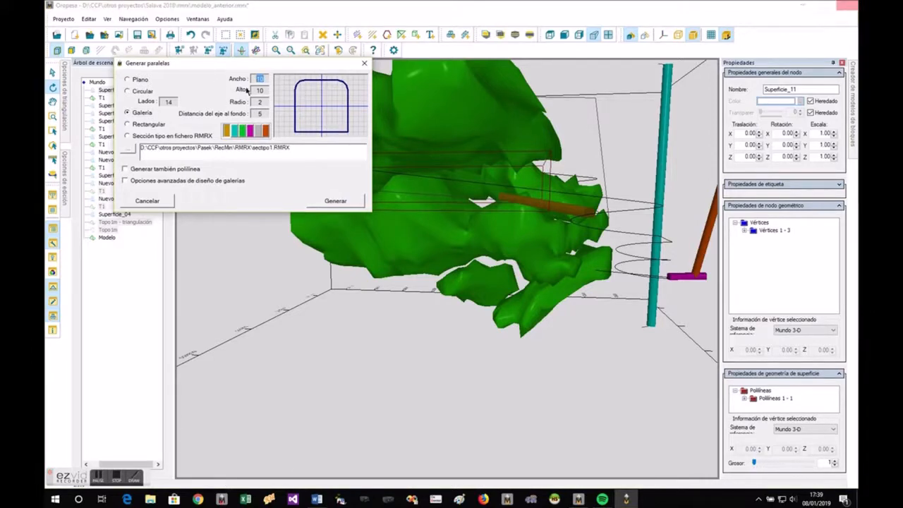
{"action": "type", "text": "7"}
{"action": "double_click", "coordinate": [264, 91]}
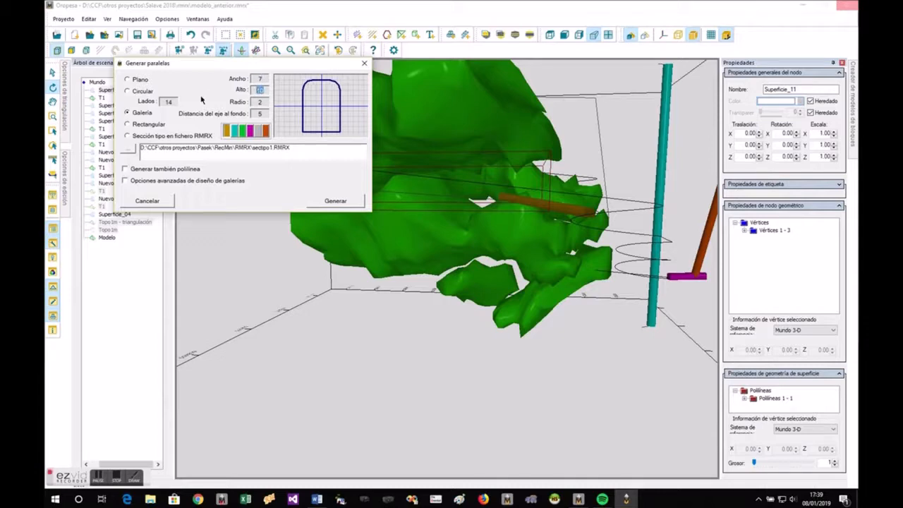
{"action": "type", "text": "6"}
{"action": "double_click", "coordinate": [266, 103]}
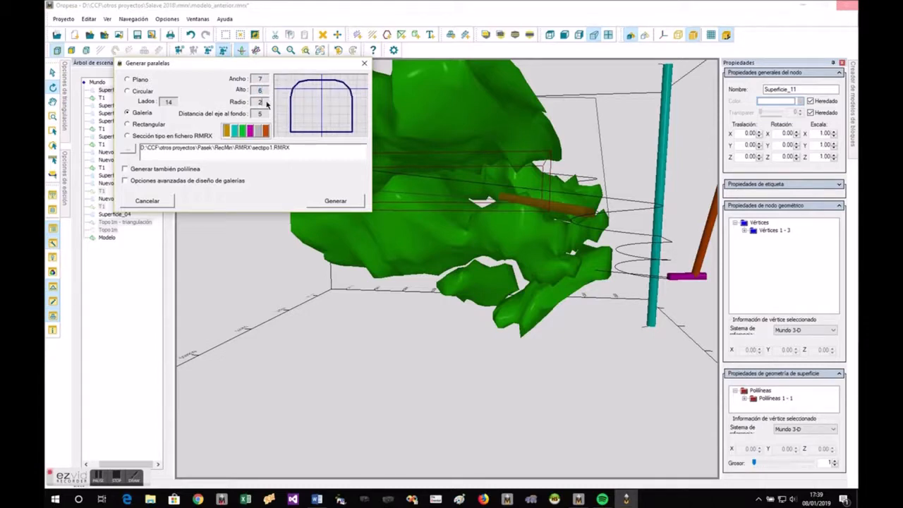
{"action": "double_click", "coordinate": [264, 114]}
{"action": "left_click", "coordinate": [263, 103]}
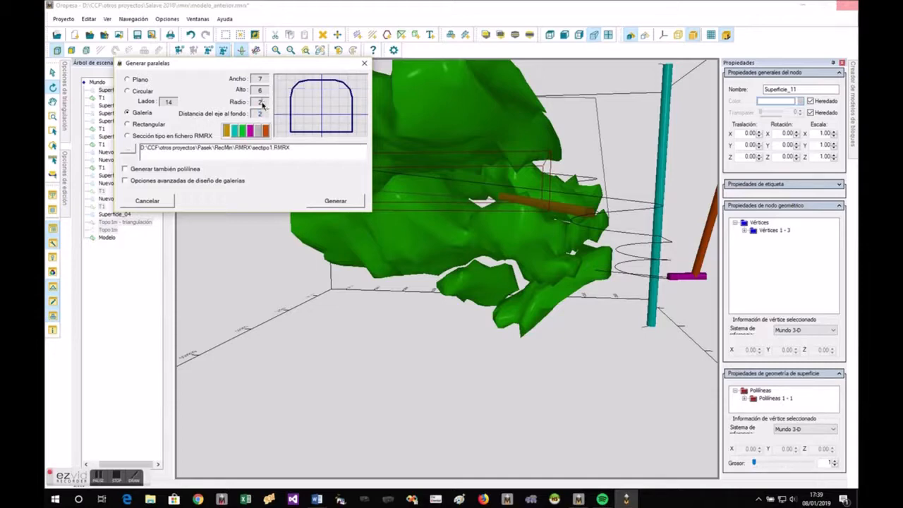
Enable the advanced gallery design options, leave the end point's elevation unfixed, and generate the gallery along Superficie_11
{"action": "left_click", "coordinate": [142, 181]}
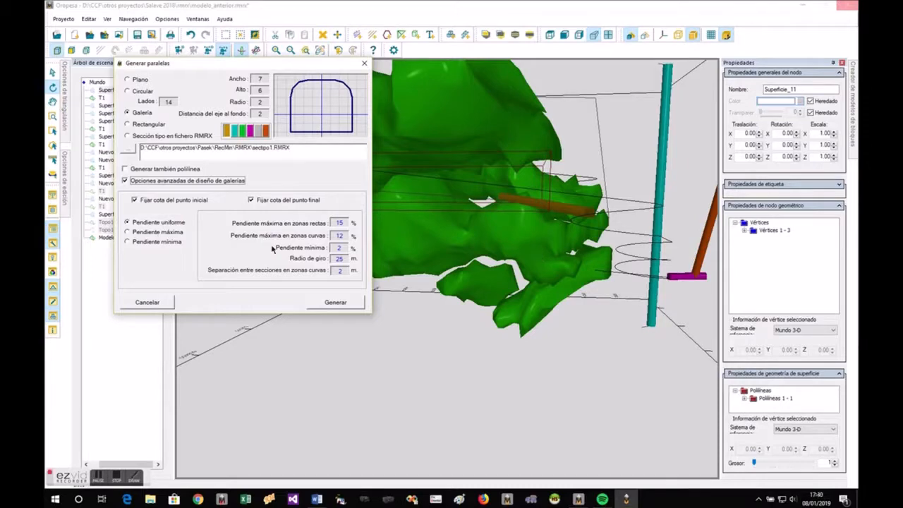
{"action": "left_click", "coordinate": [279, 201]}
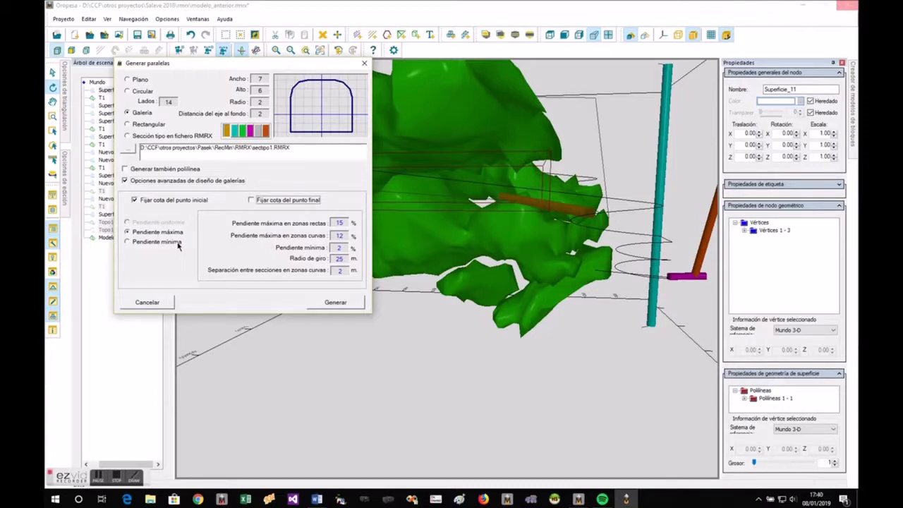
{"action": "left_click", "coordinate": [336, 302]}
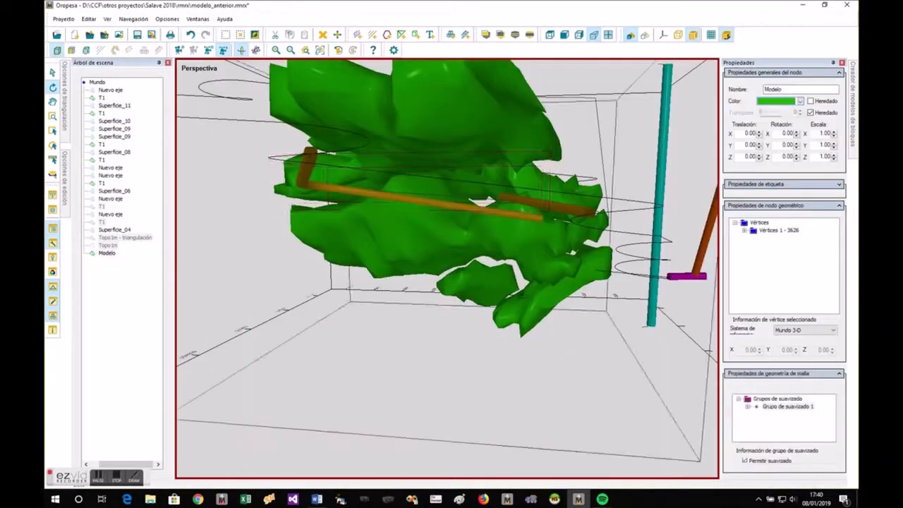
{"action": "left_click_drag", "start_coordinate": [336, 302], "coordinate": [436, 288]}
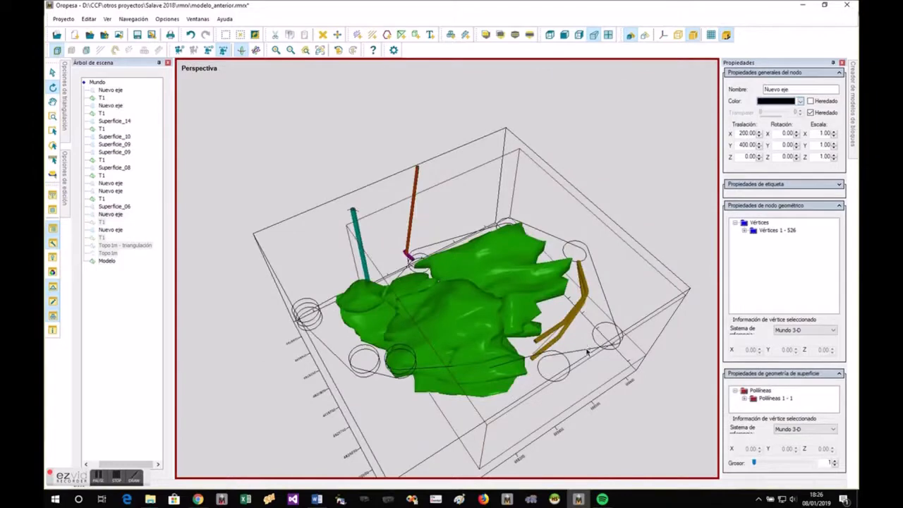
Start an envelope mesh sweep along the spiral ramp axis using the section type from sectipo2.RMRX
{"action": "right_click", "coordinate": [586, 351]}
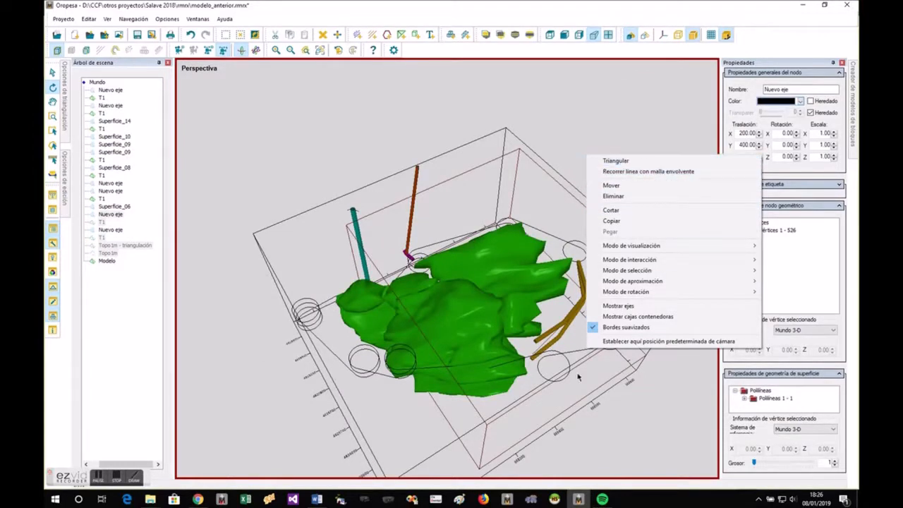
{"action": "left_click", "coordinate": [626, 173]}
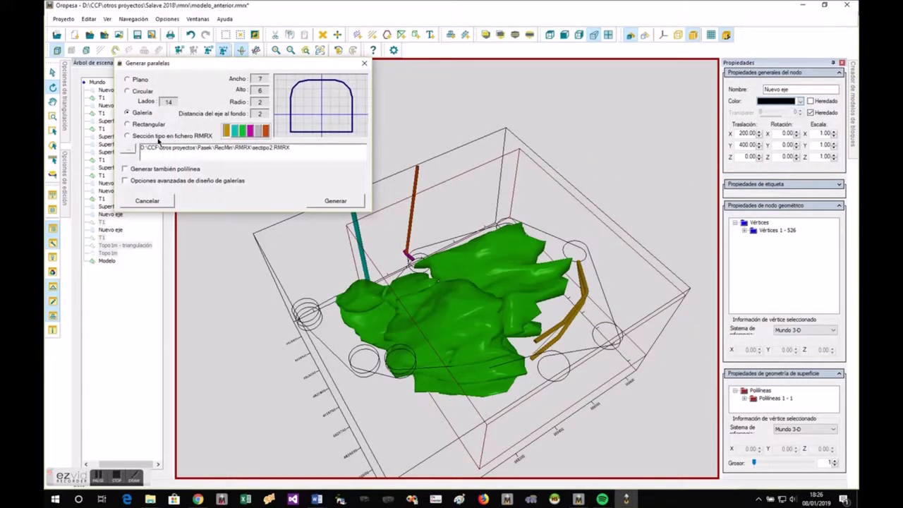
{"action": "left_click", "coordinate": [146, 138]}
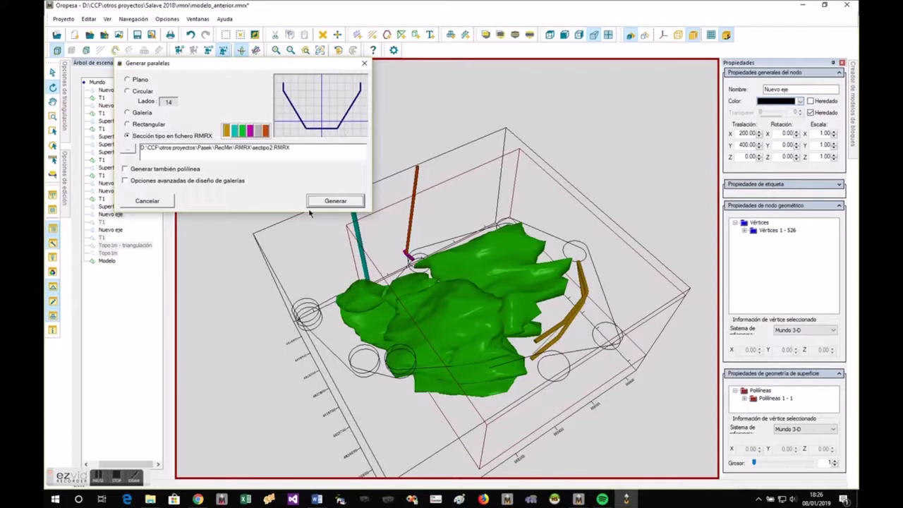
{"action": "left_click", "coordinate": [133, 150]}
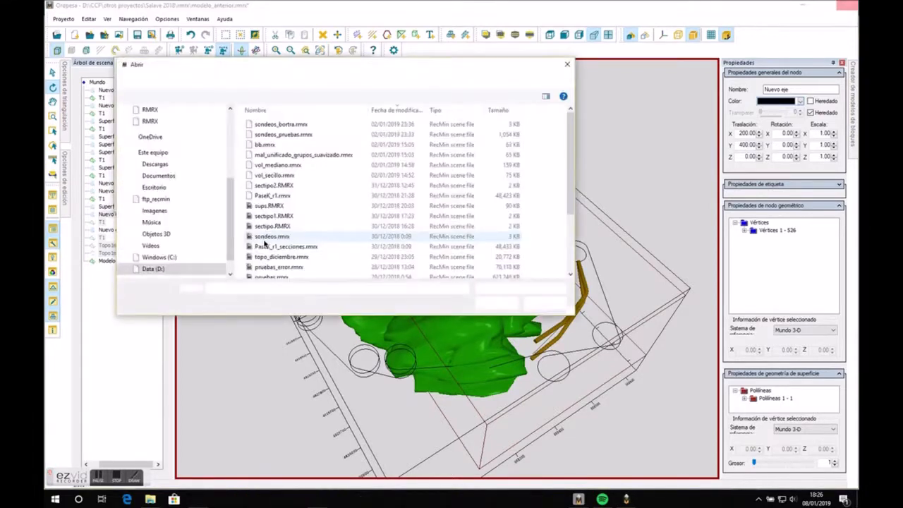
{"action": "double_click", "coordinate": [275, 184]}
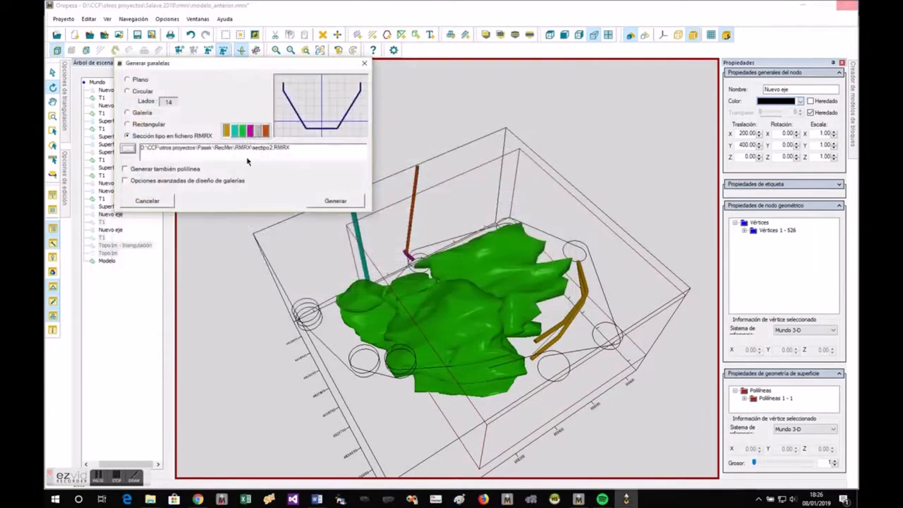
Try the section types from sectipo1.RMRX and sectipo.RMRX for the ramp sweep
{"action": "left_click", "coordinate": [128, 149]}
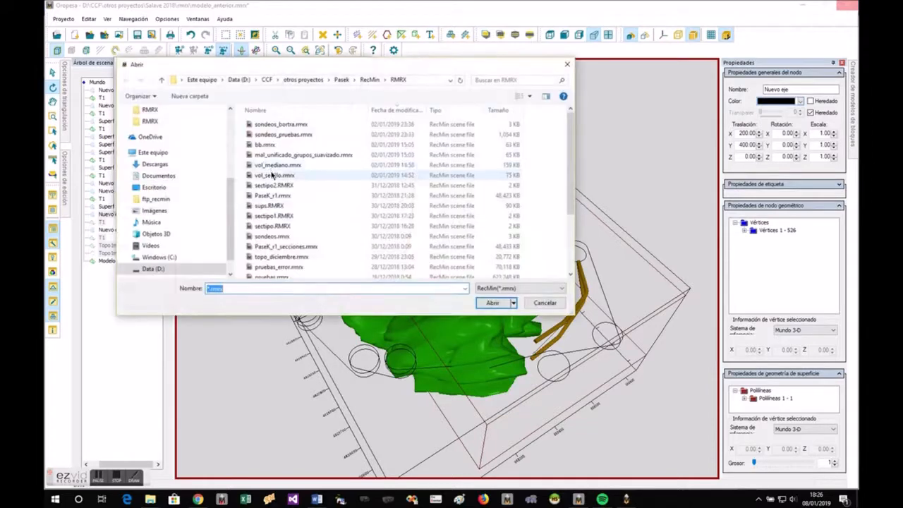
{"action": "double_click", "coordinate": [269, 216]}
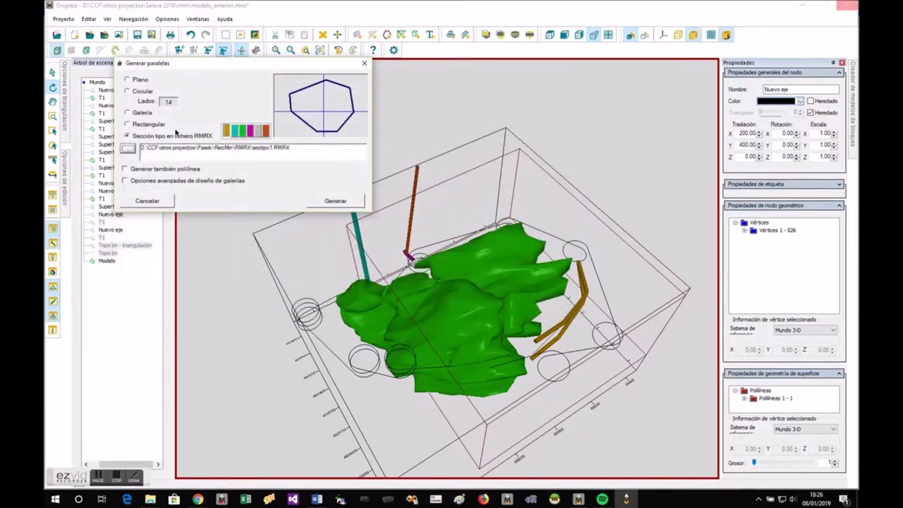
{"action": "left_click", "coordinate": [129, 149]}
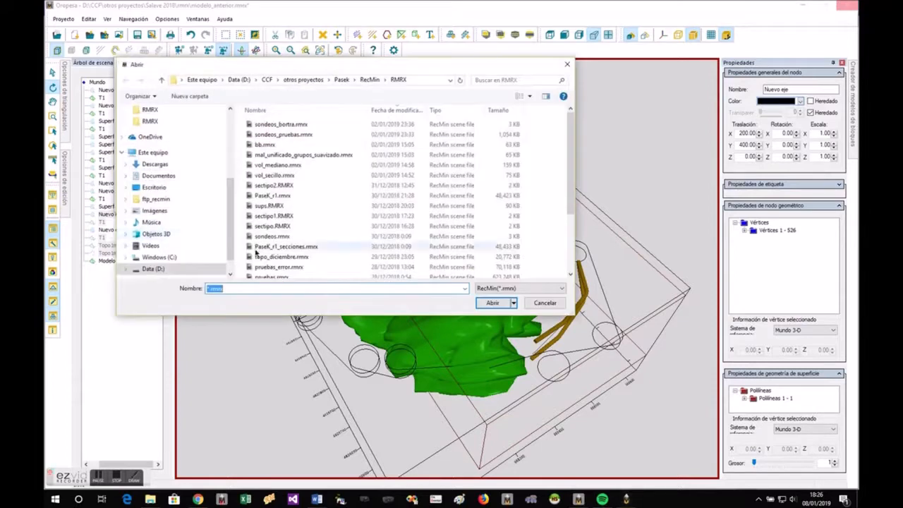
{"action": "left_click", "coordinate": [271, 227]}
{"action": "double_click", "coordinate": [271, 226]}
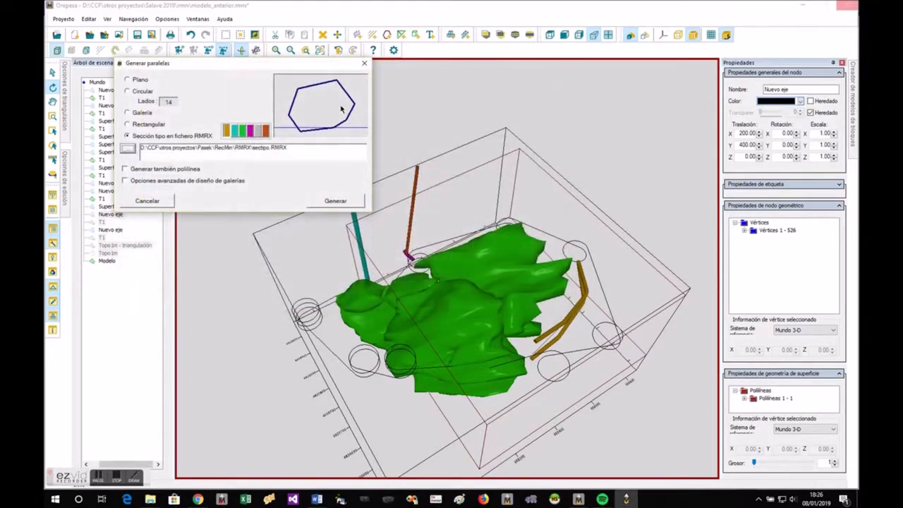
Load sectipo2.RMRX again as the section type and generate the ramp mesh along the spiral axis
{"action": "left_click", "coordinate": [128, 149]}
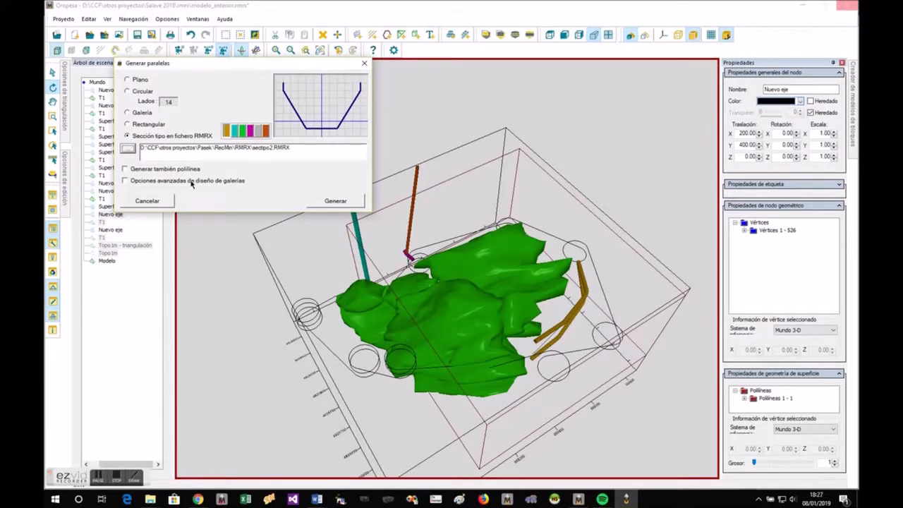
{"action": "left_click", "coordinate": [336, 202]}
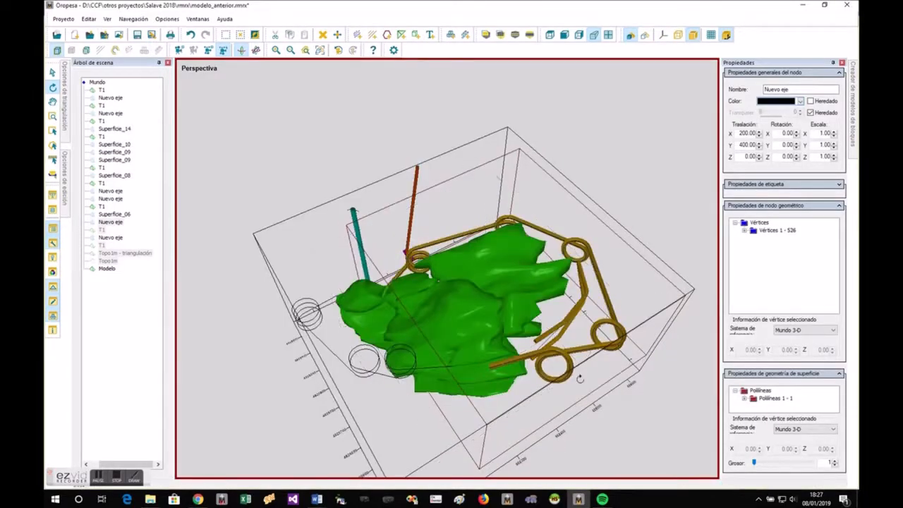
Turn off smoothing for the open-topped golden T1 ramp mesh's smoothing group
{"action": "left_click_drag", "start_coordinate": [579, 379], "coordinate": [343, 266]}
{"action": "scroll", "coordinate": [314, 265], "scroll_direction": "up", "scroll_amount": 5}
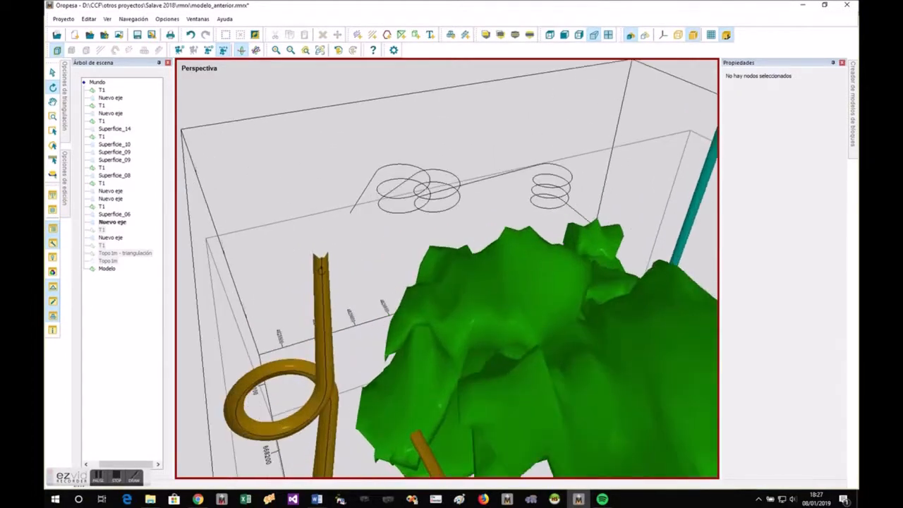
{"action": "left_click", "coordinate": [321, 269]}
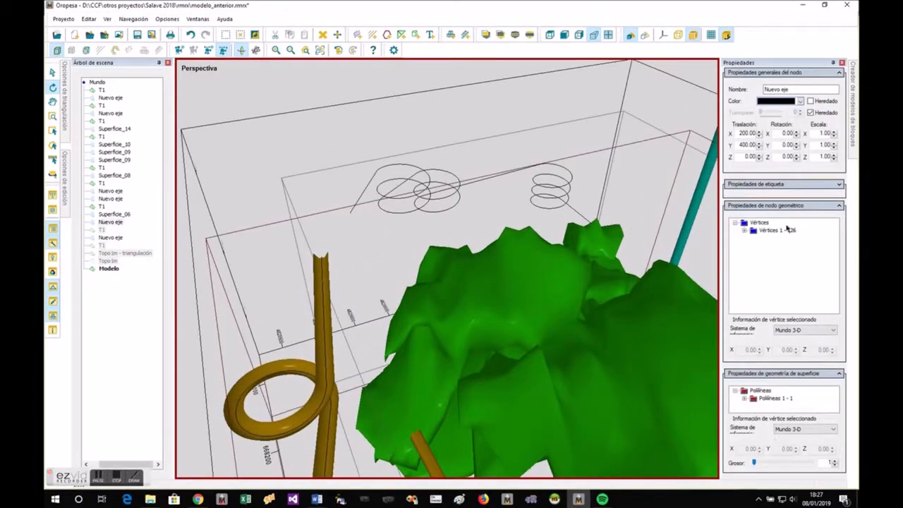
{"action": "left_click", "coordinate": [840, 205]}
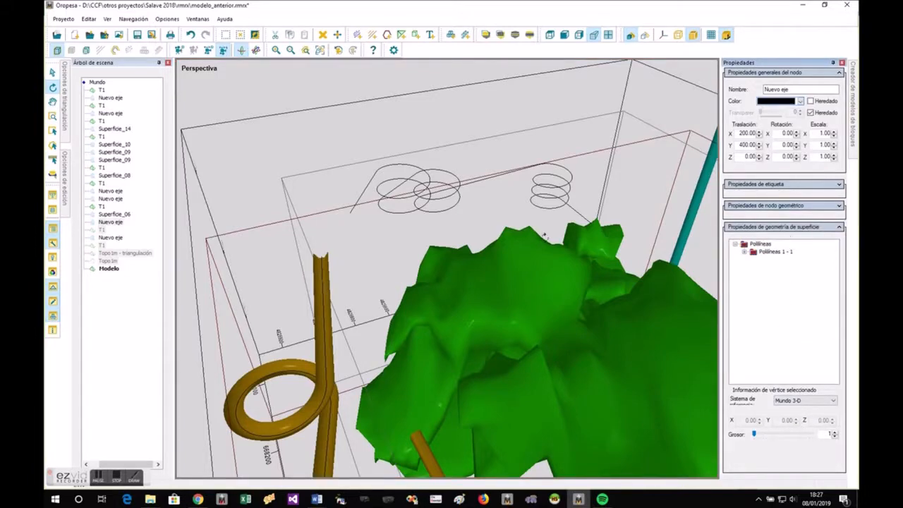
{"action": "left_click", "coordinate": [320, 284]}
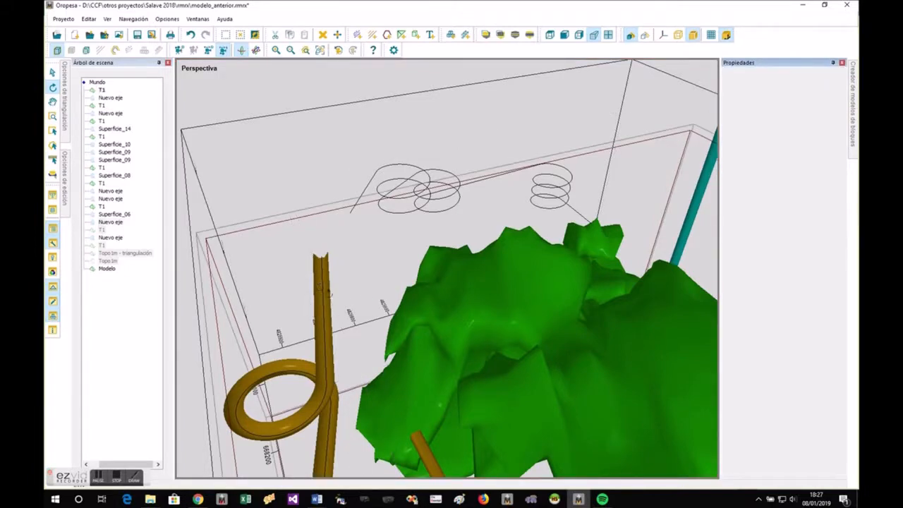
{"action": "left_click", "coordinate": [774, 463]}
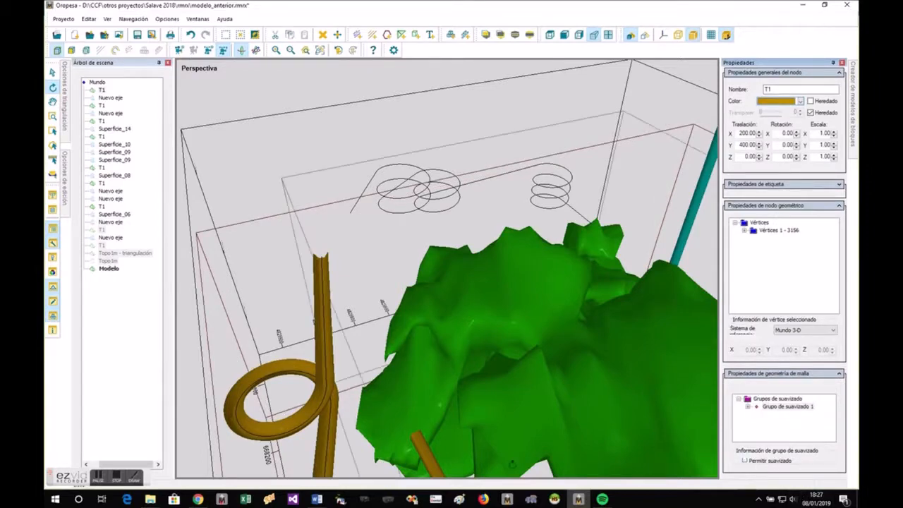
Invert the normals of the open-topped golden T1 ramp mesh
{"action": "left_click_drag", "start_coordinate": [307, 396], "coordinate": [267, 447]}
{"action": "scroll", "coordinate": [357, 366], "scroll_direction": "down", "scroll_amount": 5}
{"action": "key", "text": "Escape"}
{"action": "left_click_drag", "start_coordinate": [366, 446], "coordinate": [519, 319]}
{"action": "right_click", "coordinate": [535, 314]}
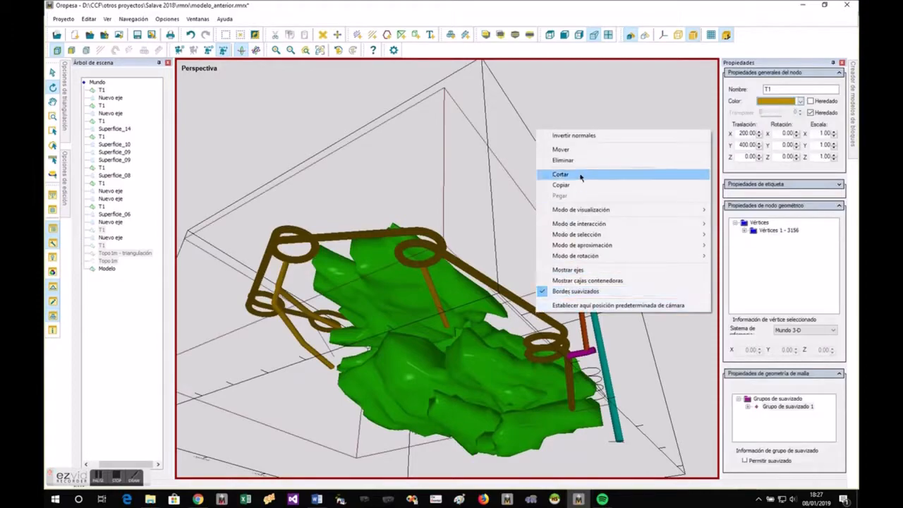
{"action": "left_click", "coordinate": [539, 136]}
Examine the ramps, shafts and branch drifts around the ore body and beneath the Topo1m contours from several angles
{"action": "left_click_drag", "start_coordinate": [487, 303], "coordinate": [432, 497]}
{"action": "scroll", "coordinate": [405, 434], "scroll_direction": "up", "scroll_amount": 7}
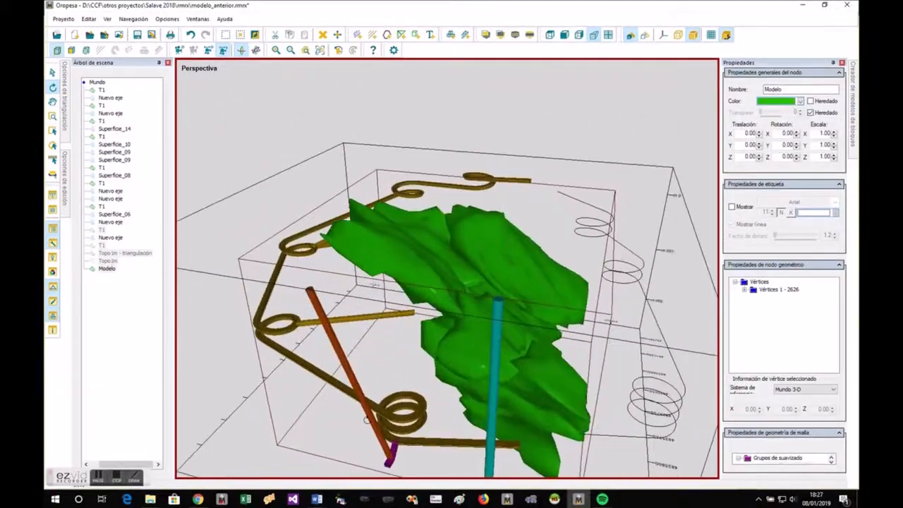
{"action": "left_click_drag", "start_coordinate": [403, 436], "coordinate": [386, 455]}
{"action": "left_click_drag", "start_coordinate": [365, 399], "coordinate": [666, 385]}
{"action": "scroll", "coordinate": [667, 385], "scroll_direction": "down", "scroll_amount": 8}
{"action": "left_click_drag", "start_coordinate": [505, 402], "coordinate": [554, 370]}
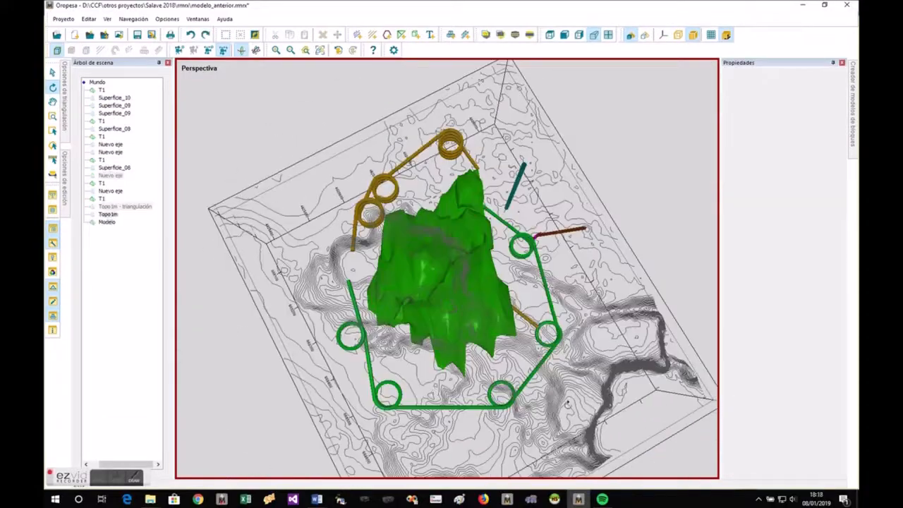
{"action": "left_click_drag", "start_coordinate": [568, 403], "coordinate": [315, 244]}
{"action": "left_click_drag", "start_coordinate": [212, 233], "coordinate": [260, 308]}
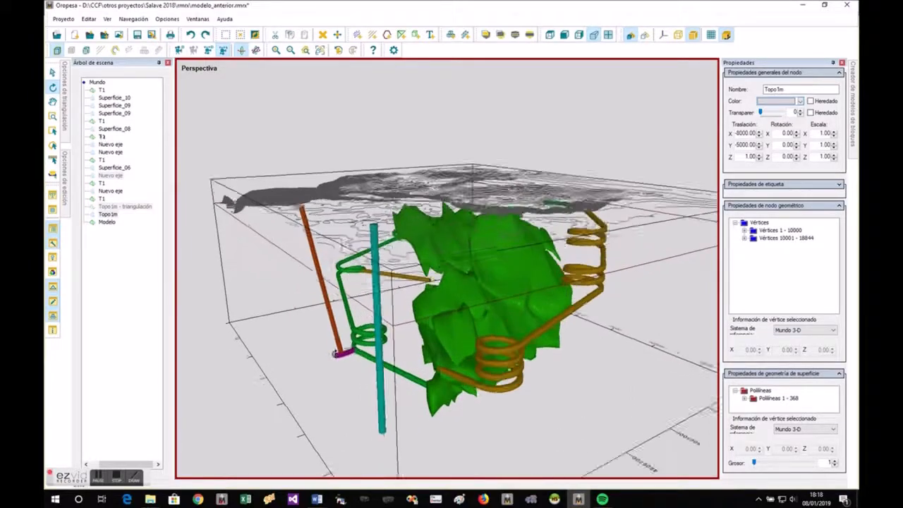
{"action": "scroll", "coordinate": [358, 345], "scroll_direction": "up", "scroll_amount": 3}
{"action": "left_click_drag", "start_coordinate": [583, 365], "coordinate": [369, 135]}
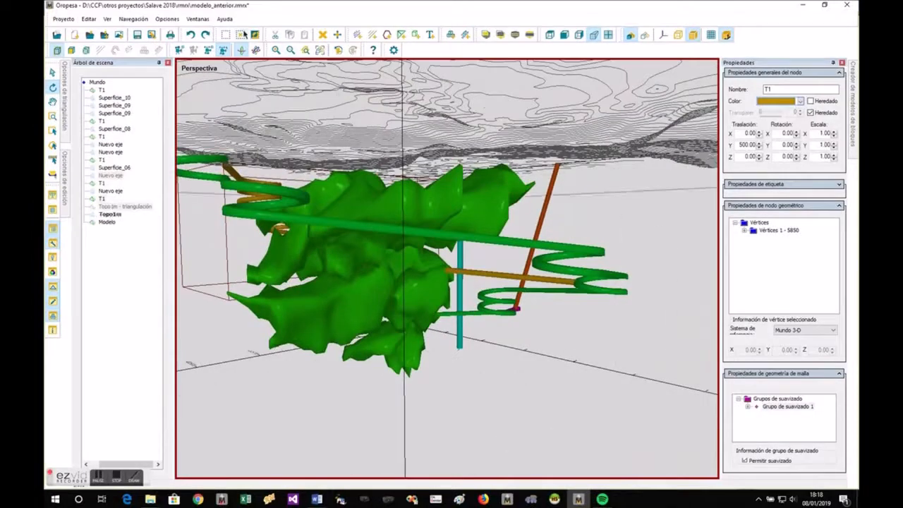